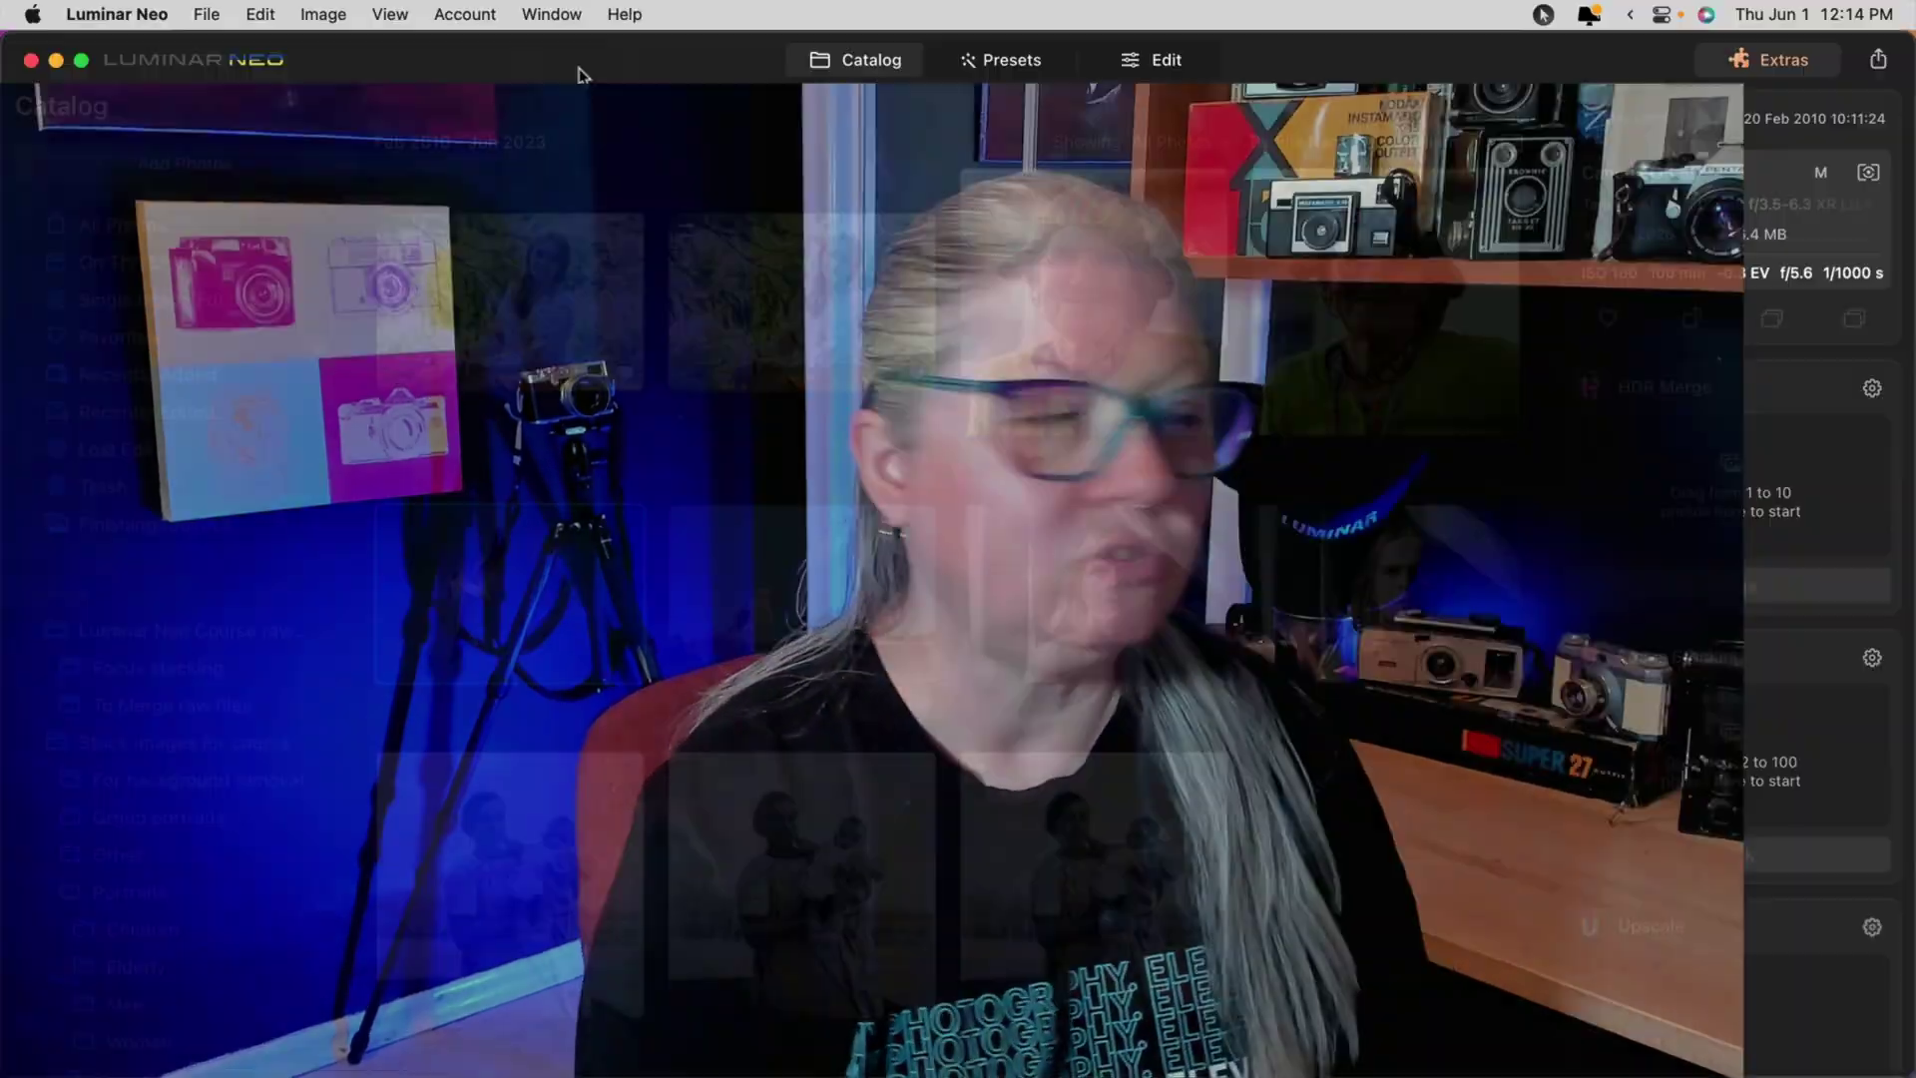
Check for updates and install Luminar Neo 1.10.0 in place of 1.9.1
{"action": "left_click", "coordinate": [419, 72]}
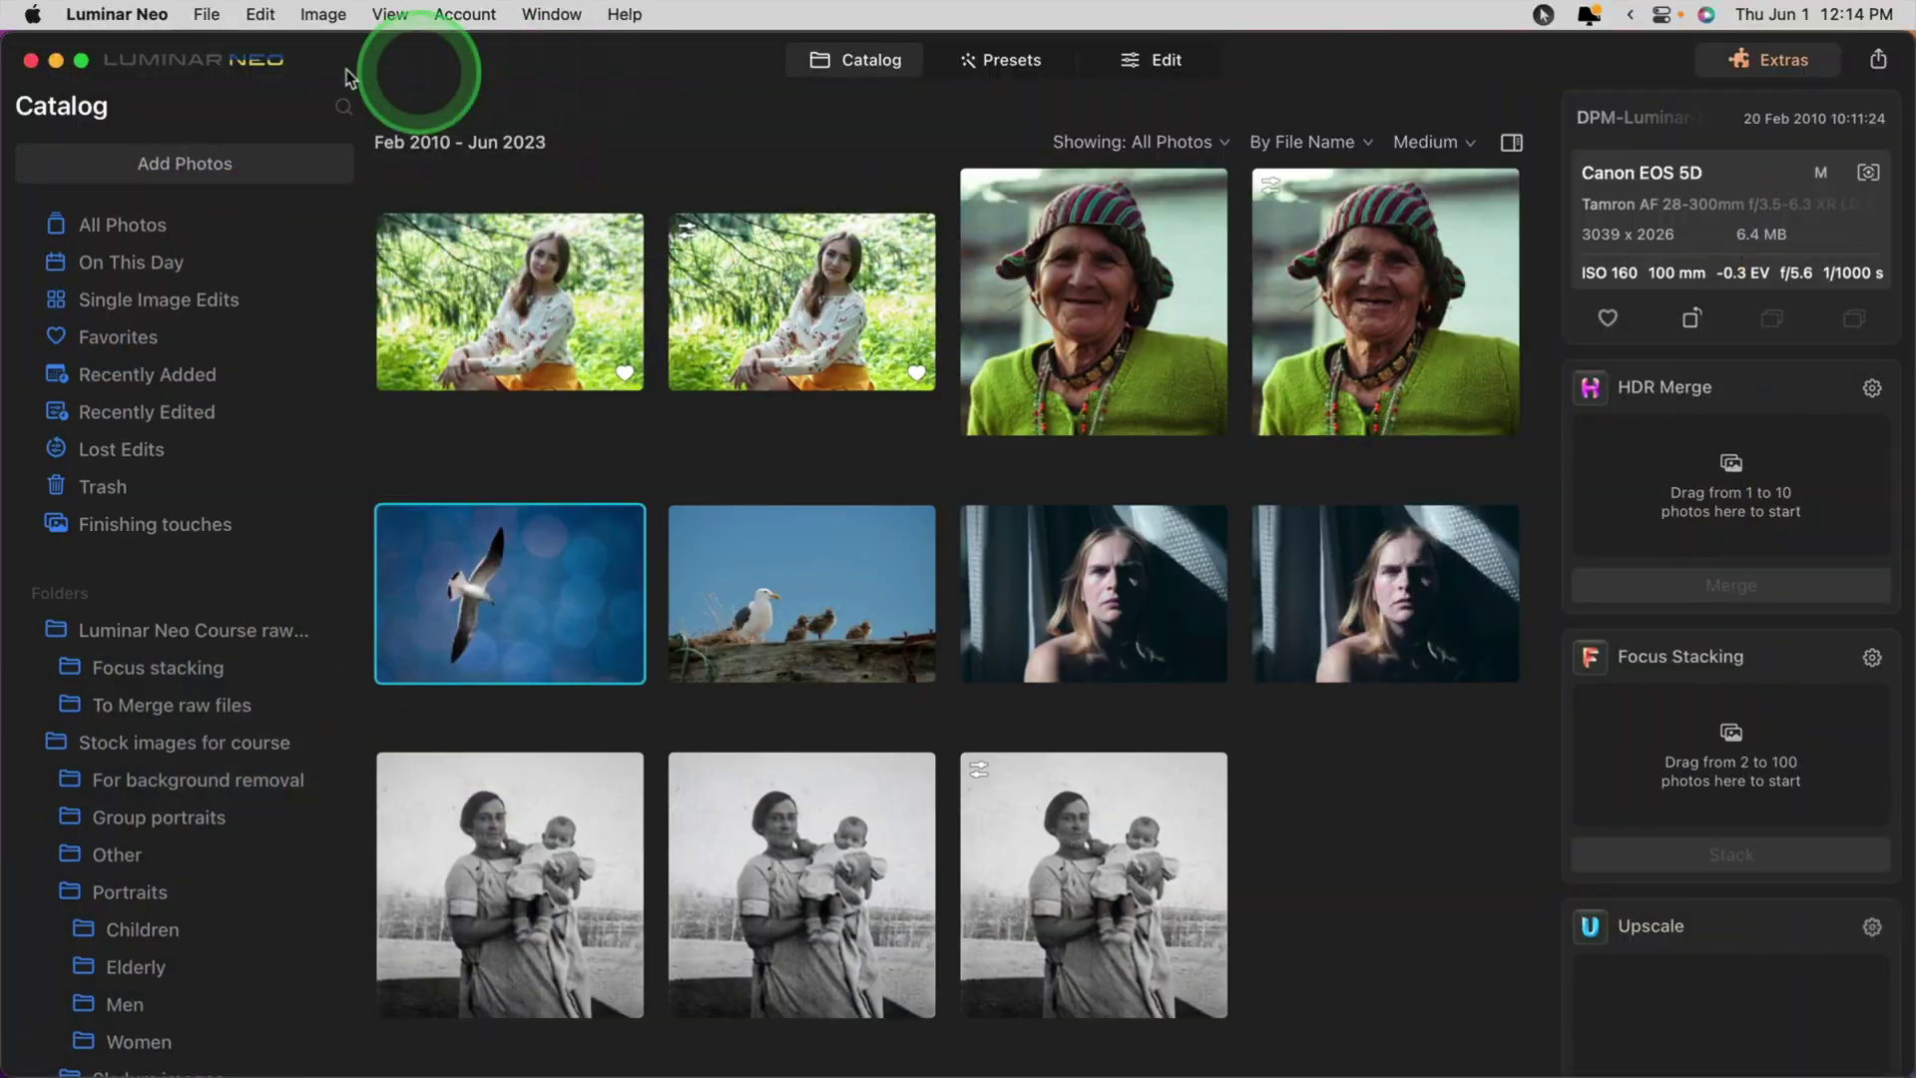
{"action": "left_click", "coordinate": [193, 66]}
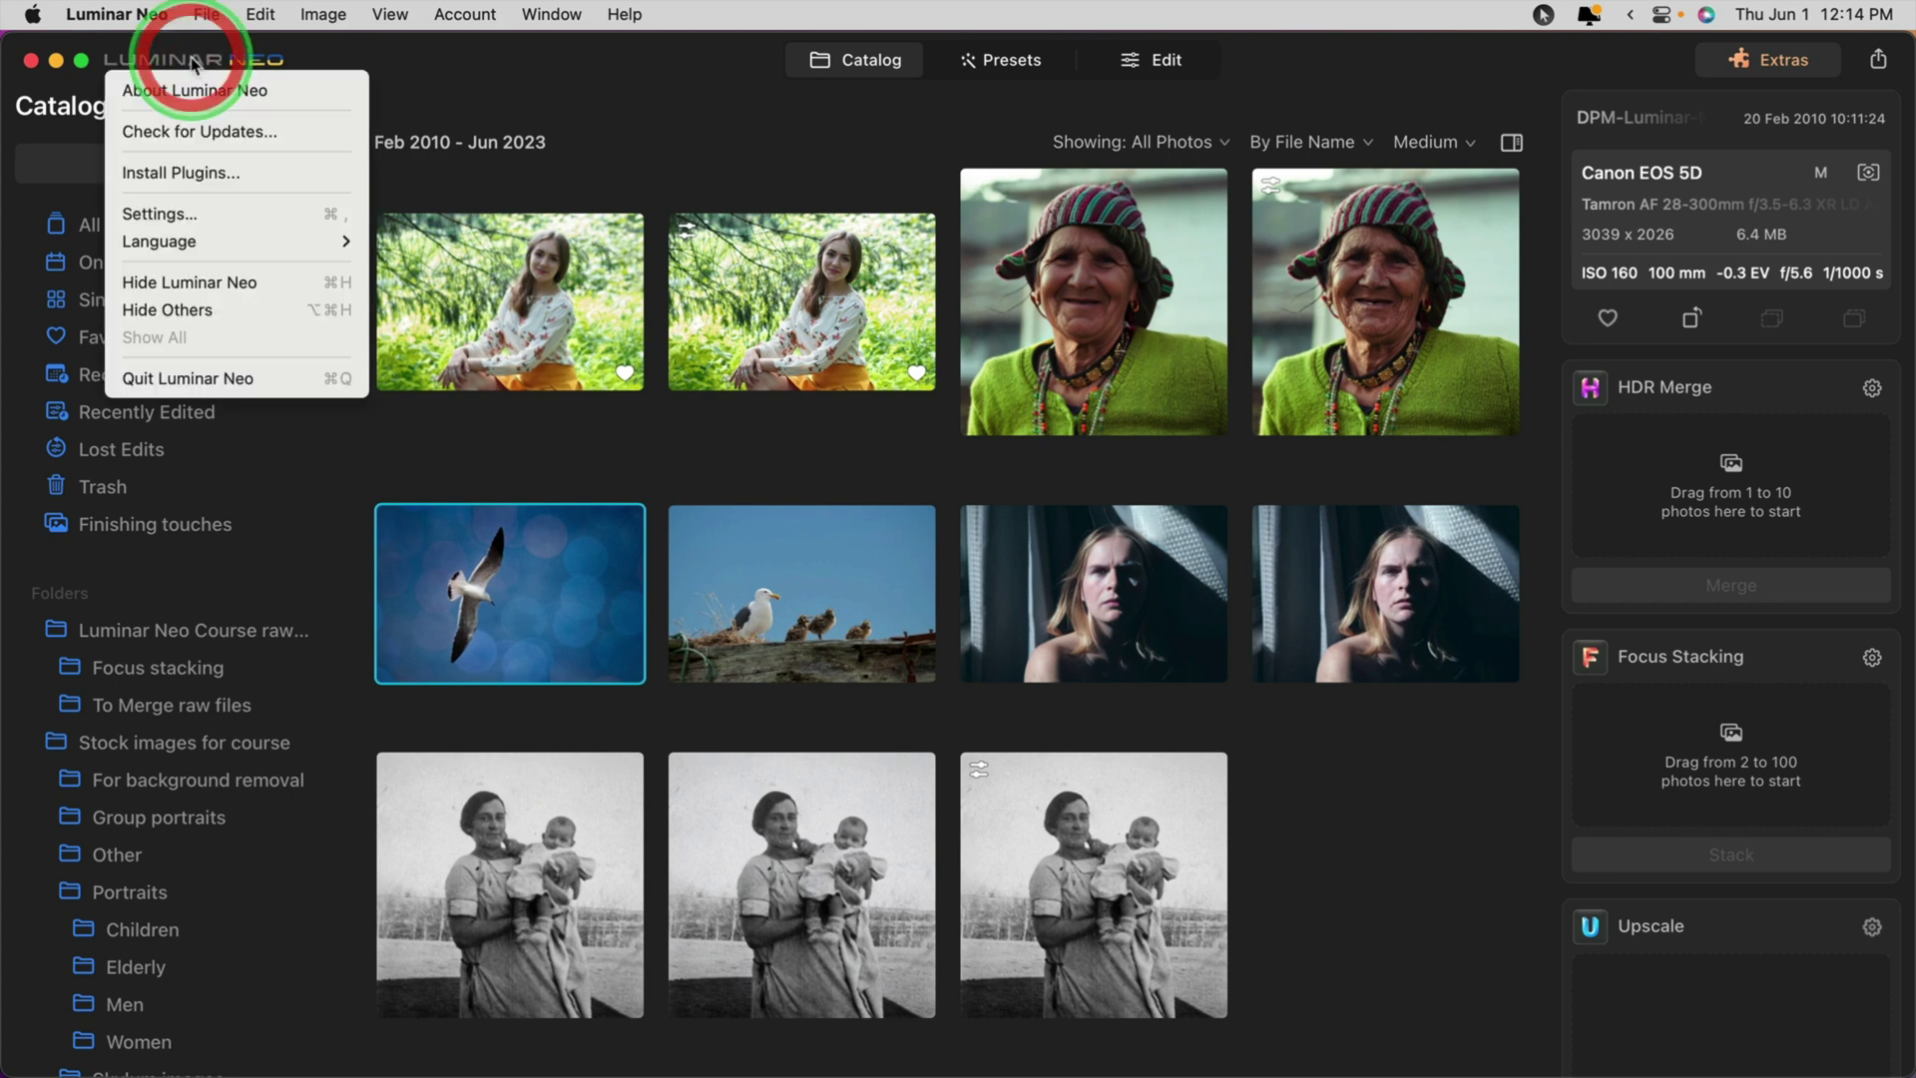
{"action": "left_click", "coordinate": [187, 133]}
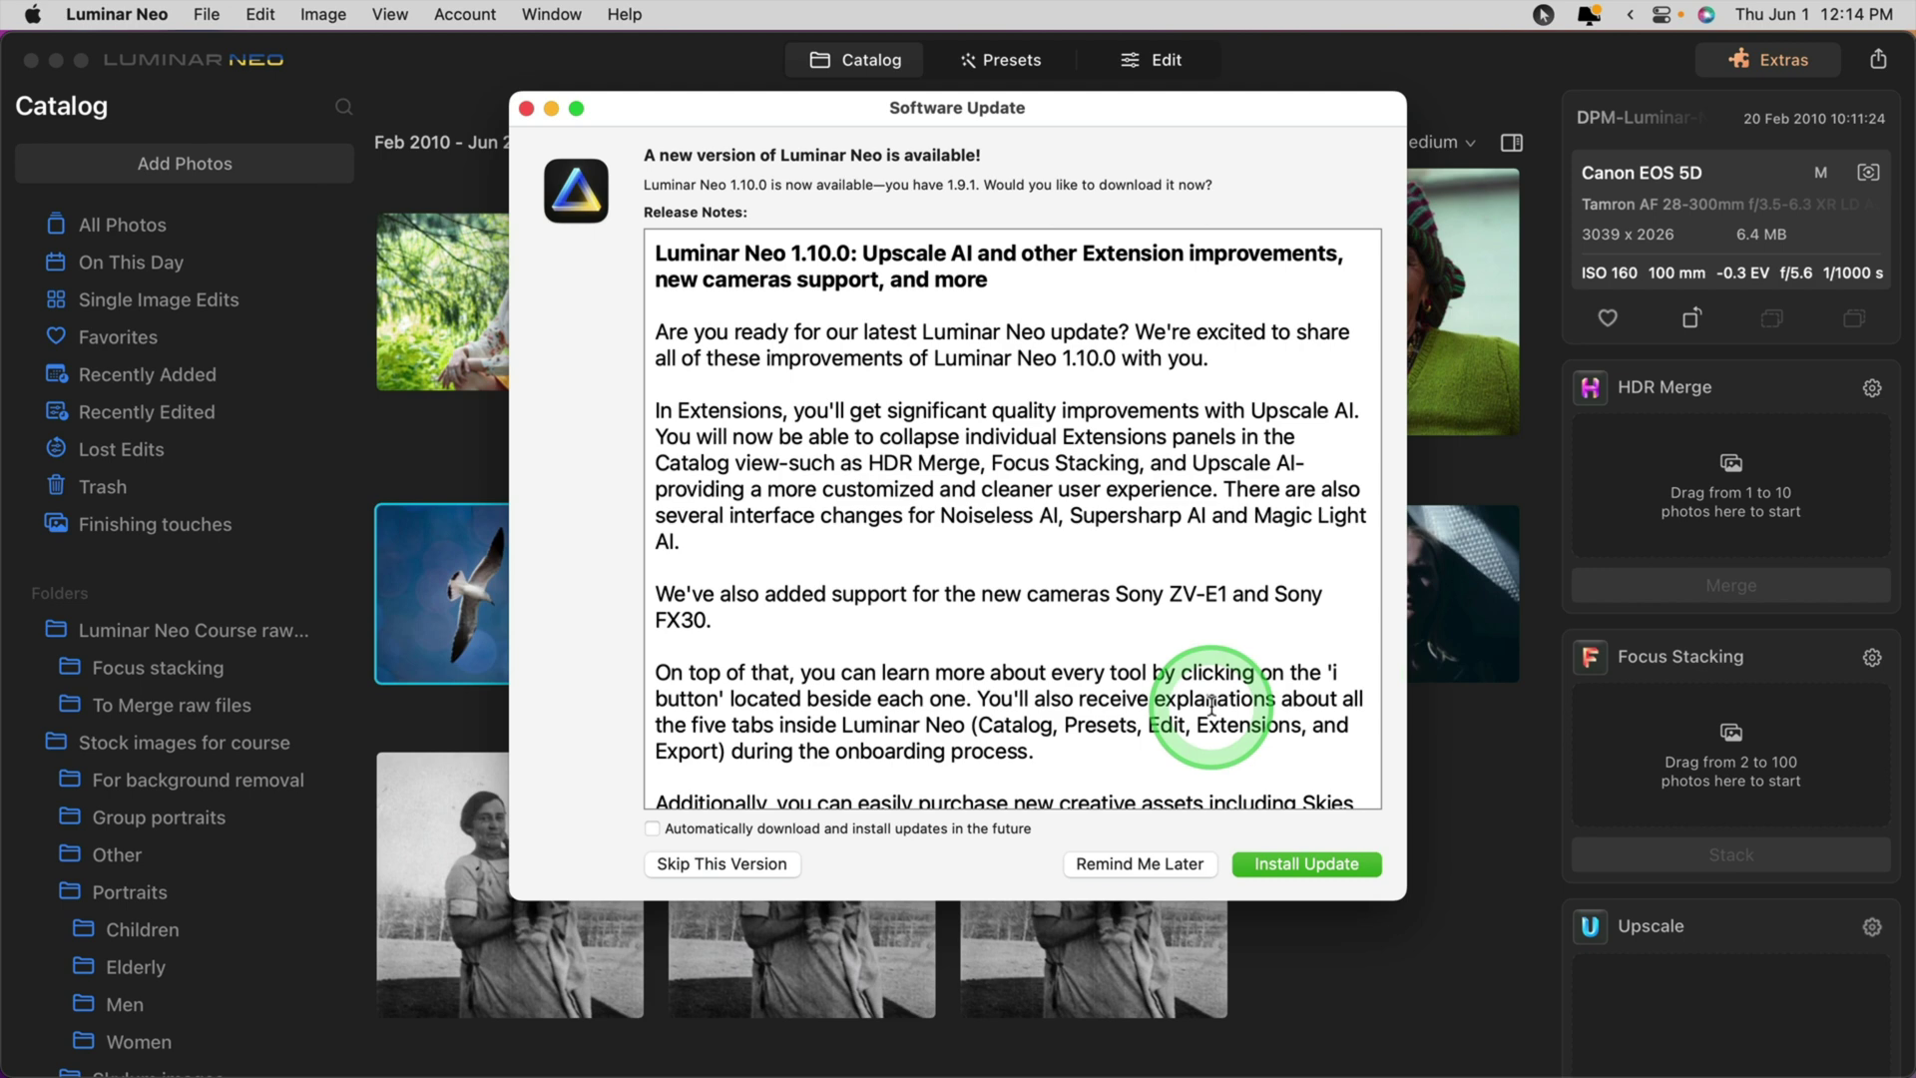
{"action": "left_click", "coordinate": [1329, 865]}
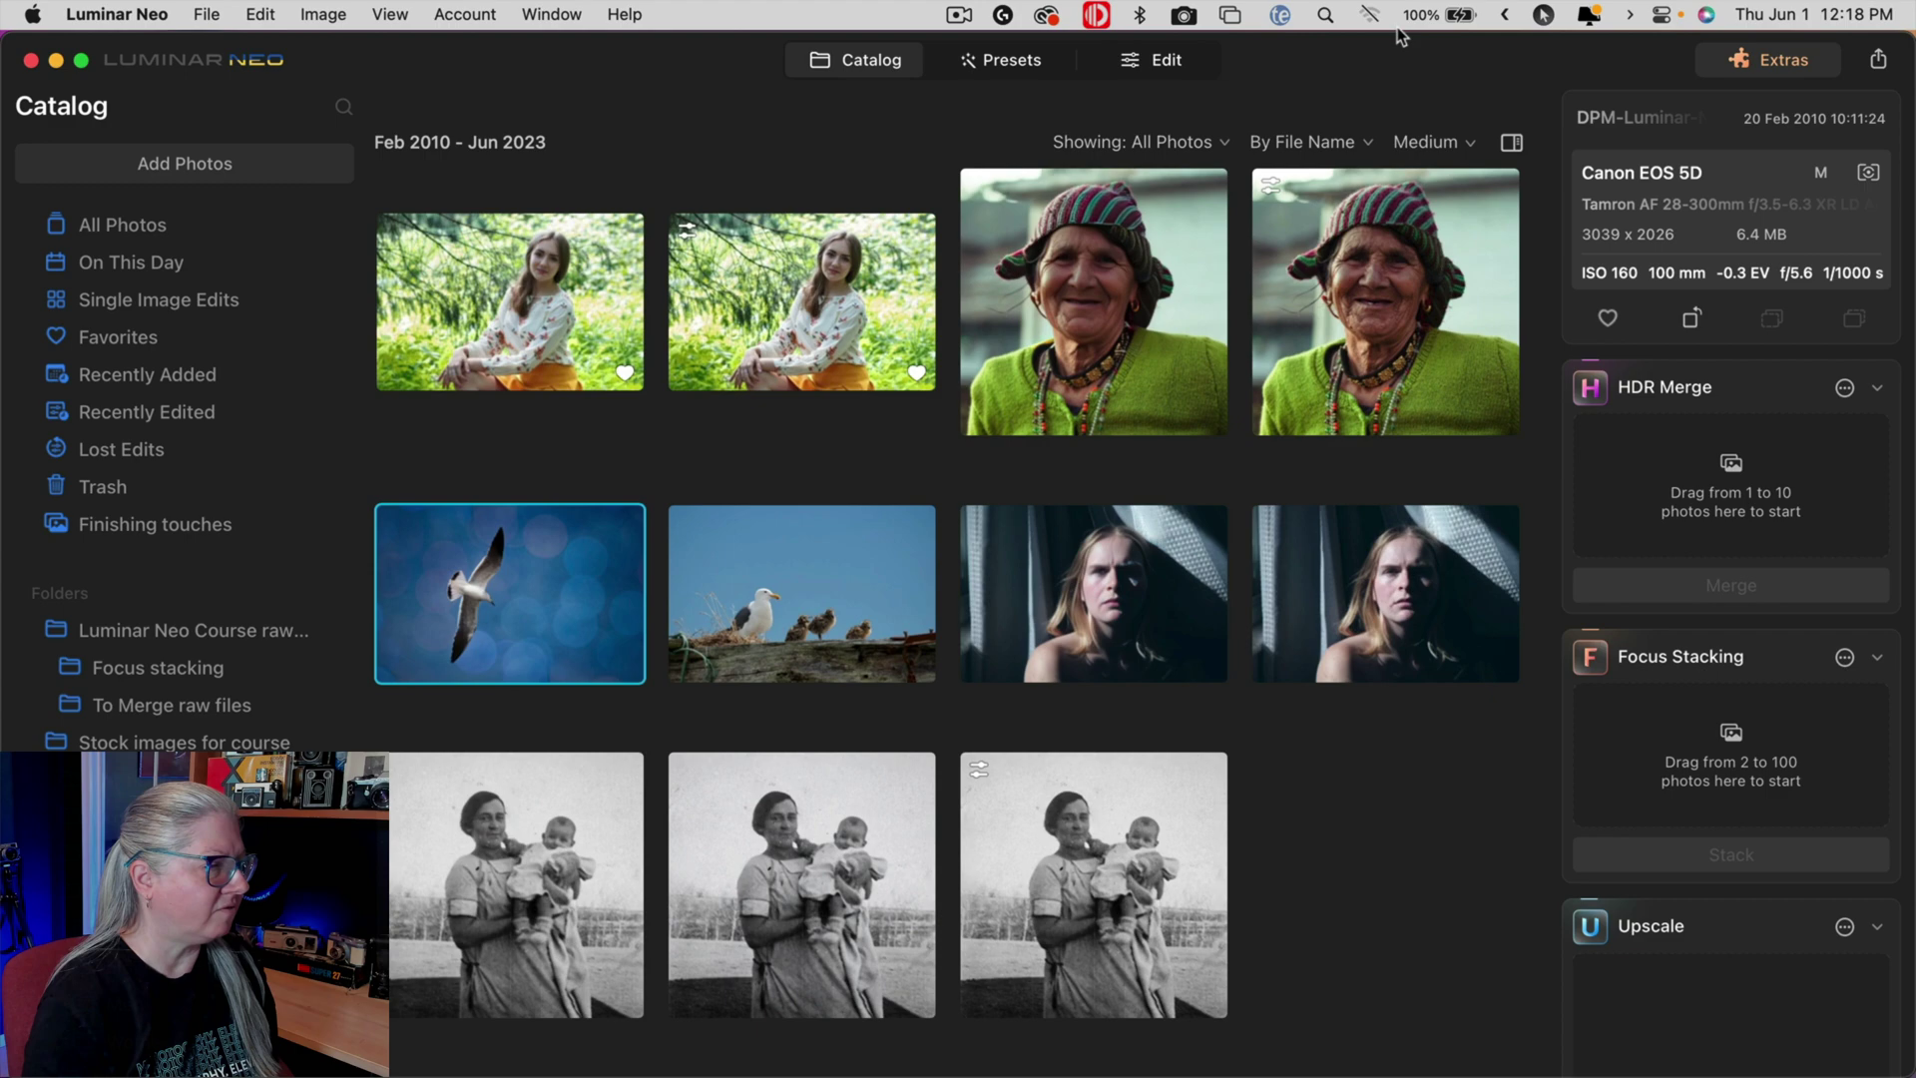
View the 4854 x 3236 young woman version full size, glance at Crop, then return to Catalog
{"action": "double_click", "coordinate": [512, 338]}
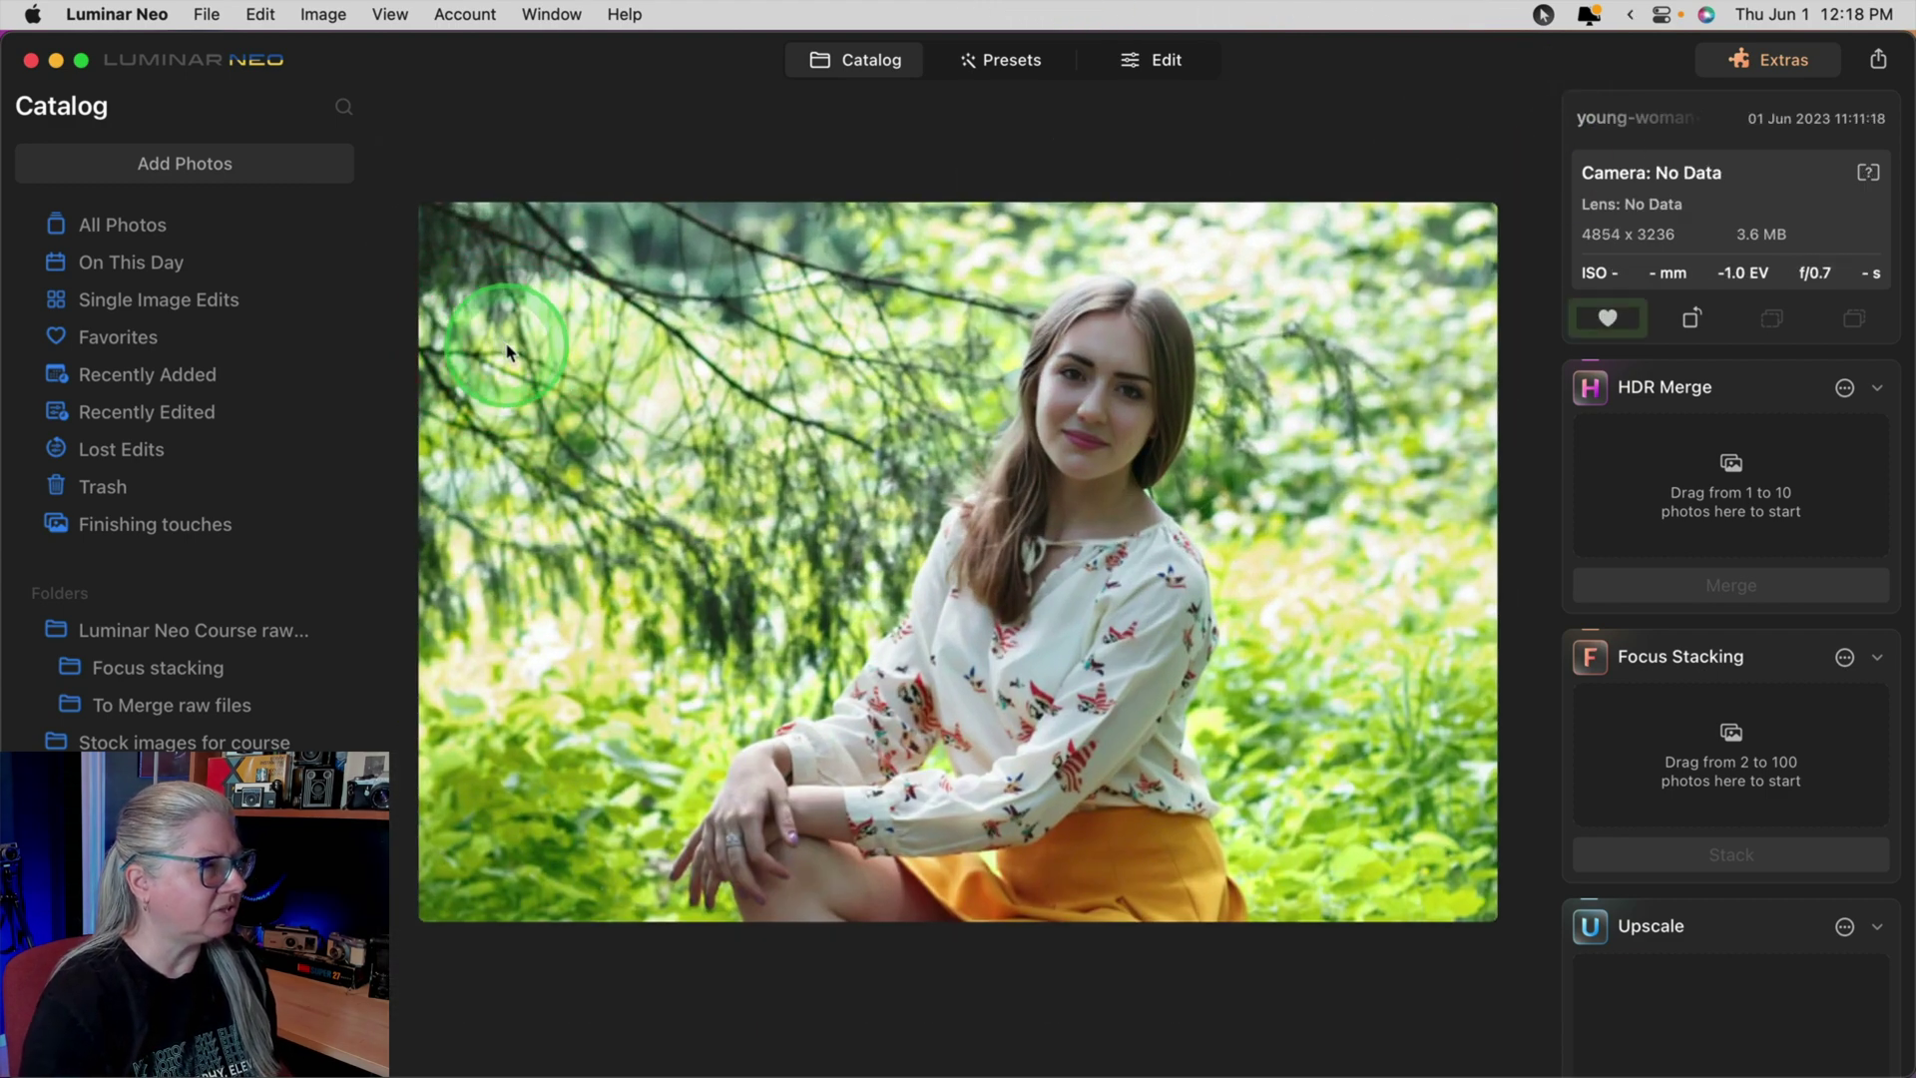
{"action": "key", "text": "Right"}
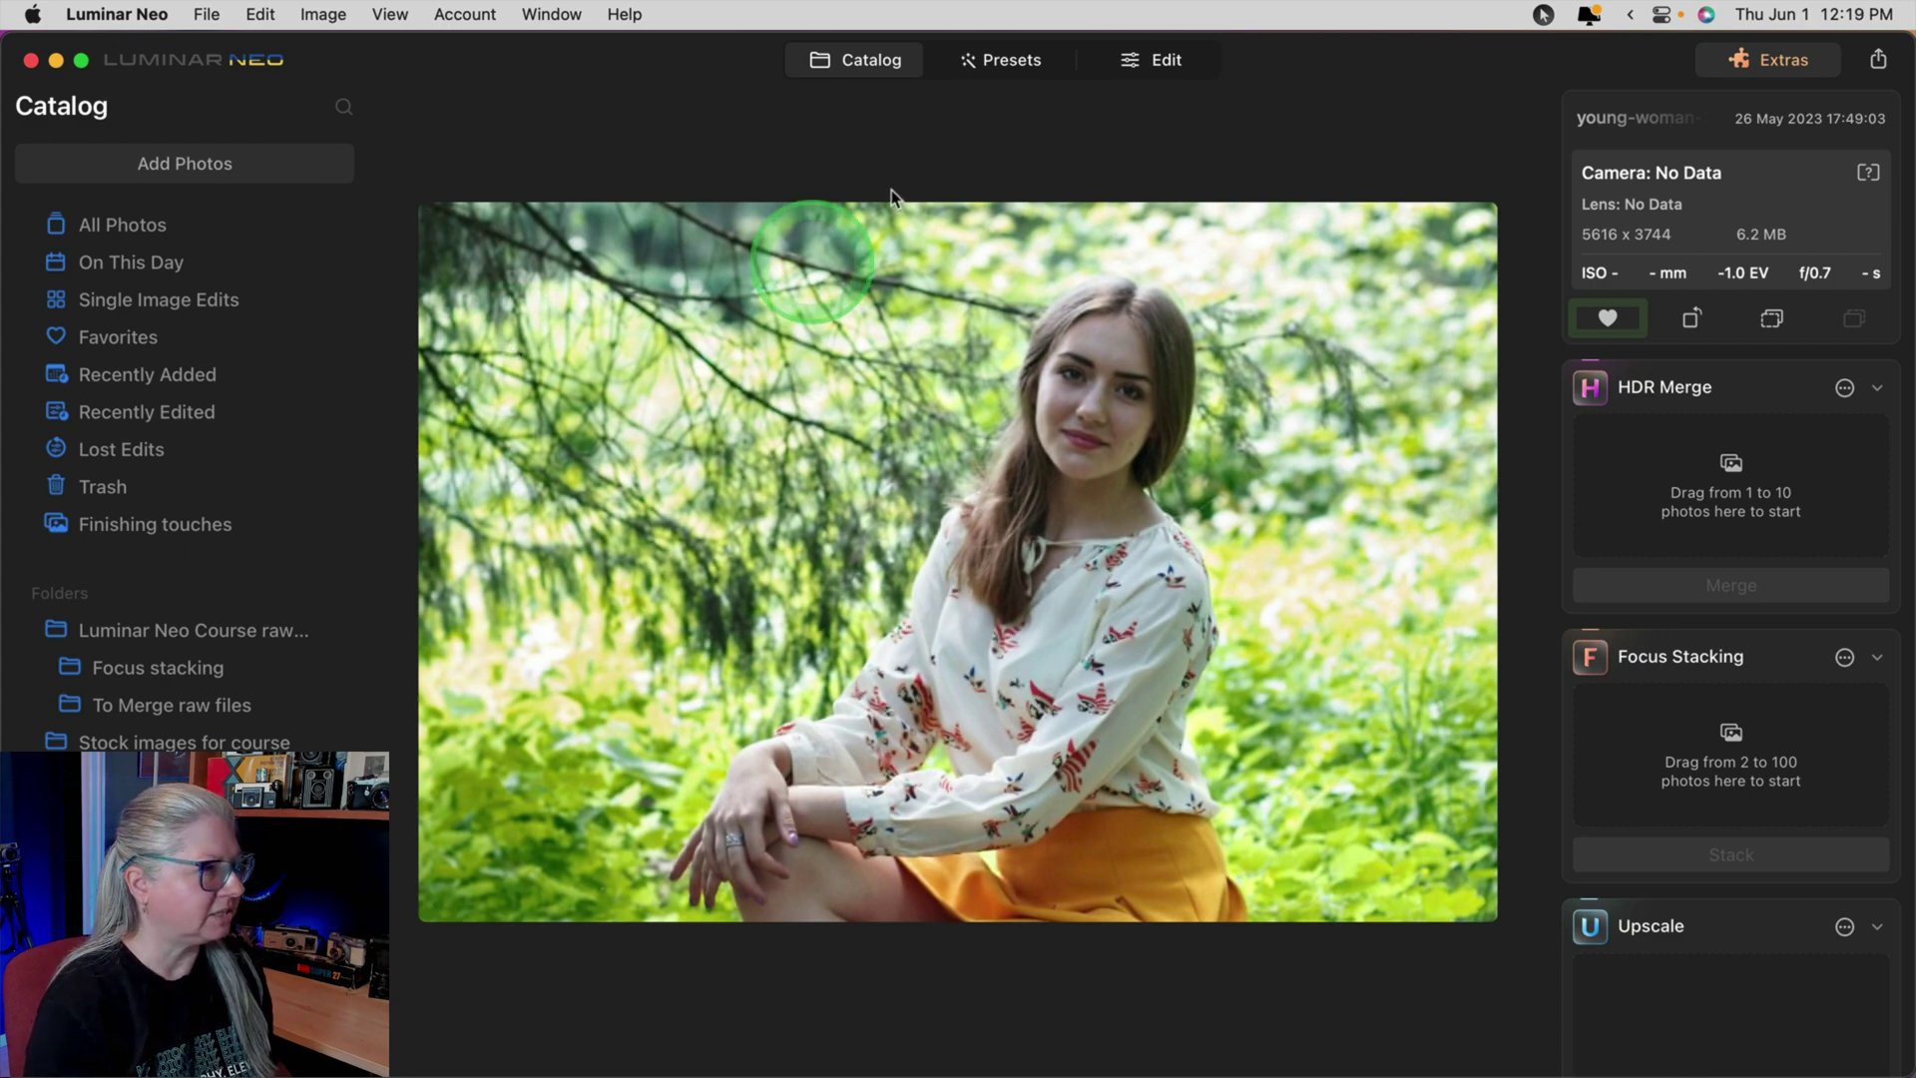
{"action": "left_click", "coordinate": [1148, 60]}
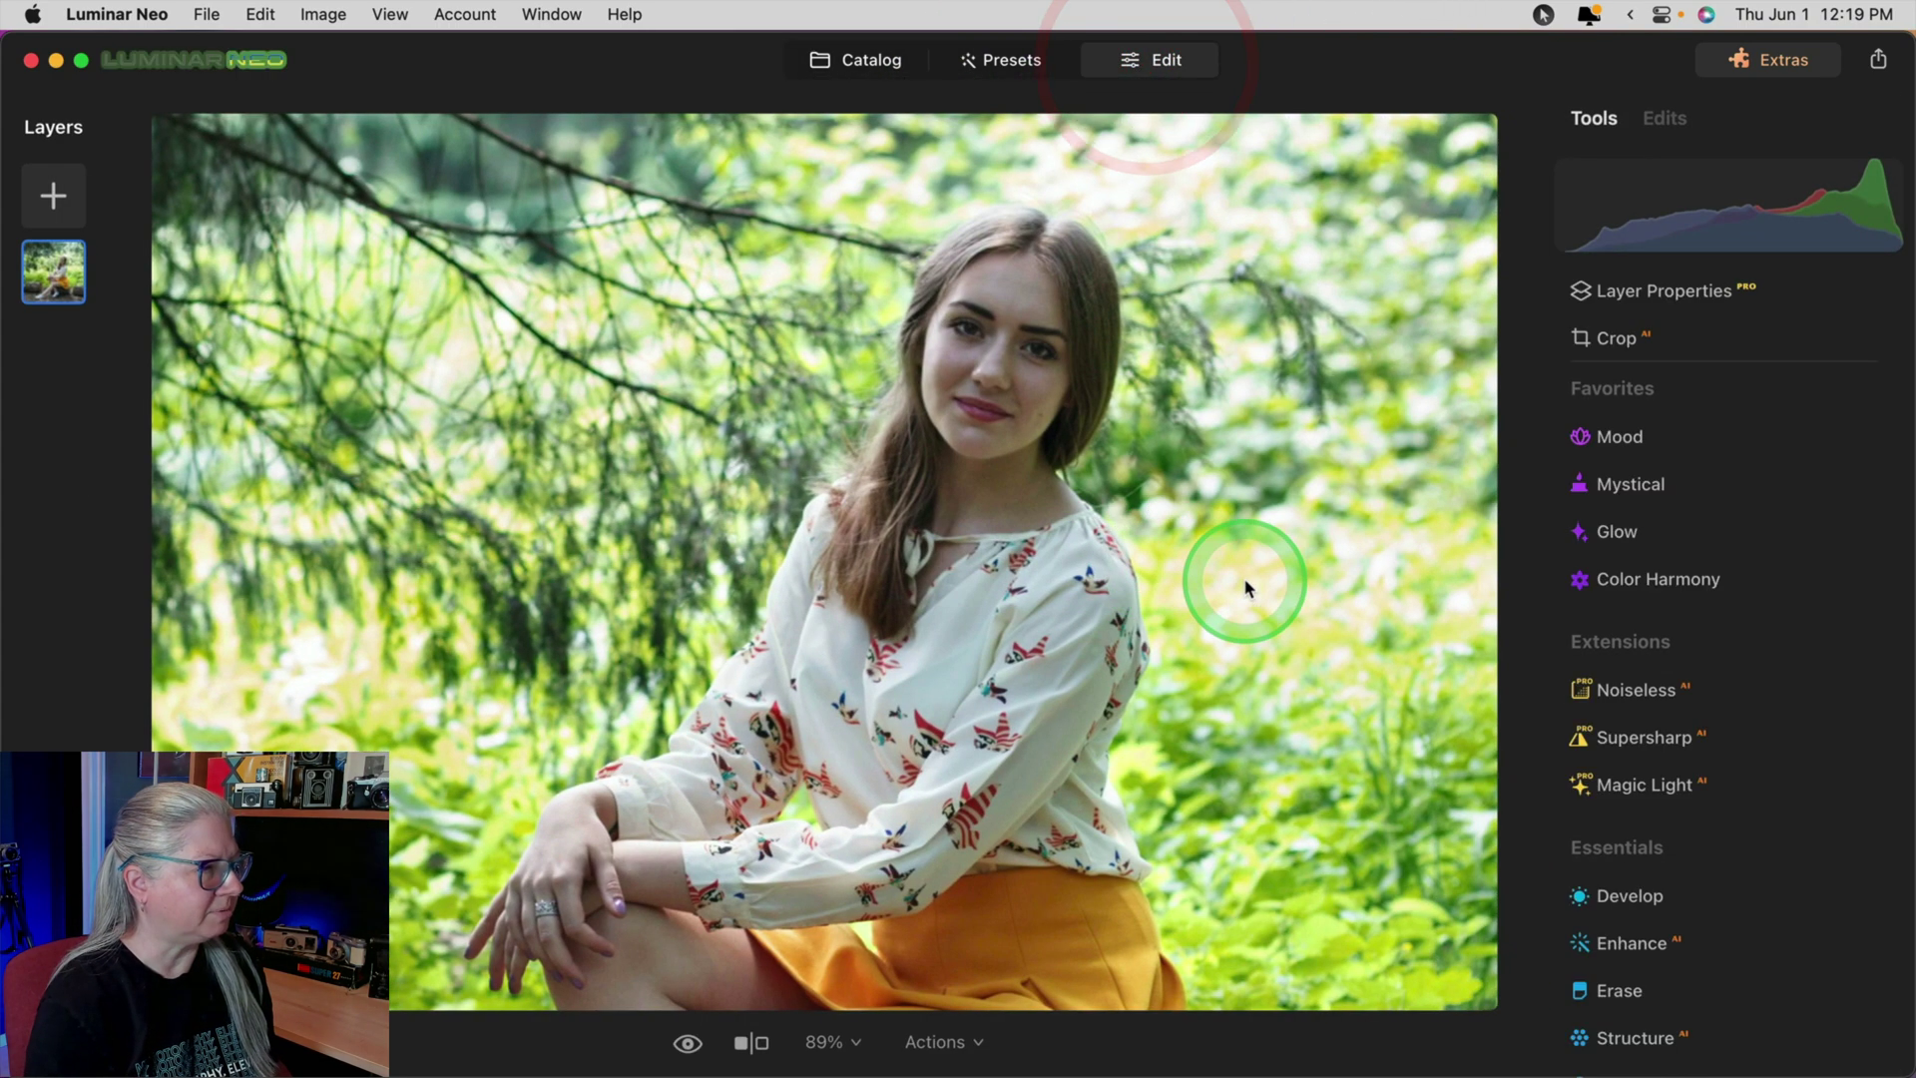
{"action": "left_click", "coordinate": [1746, 336]}
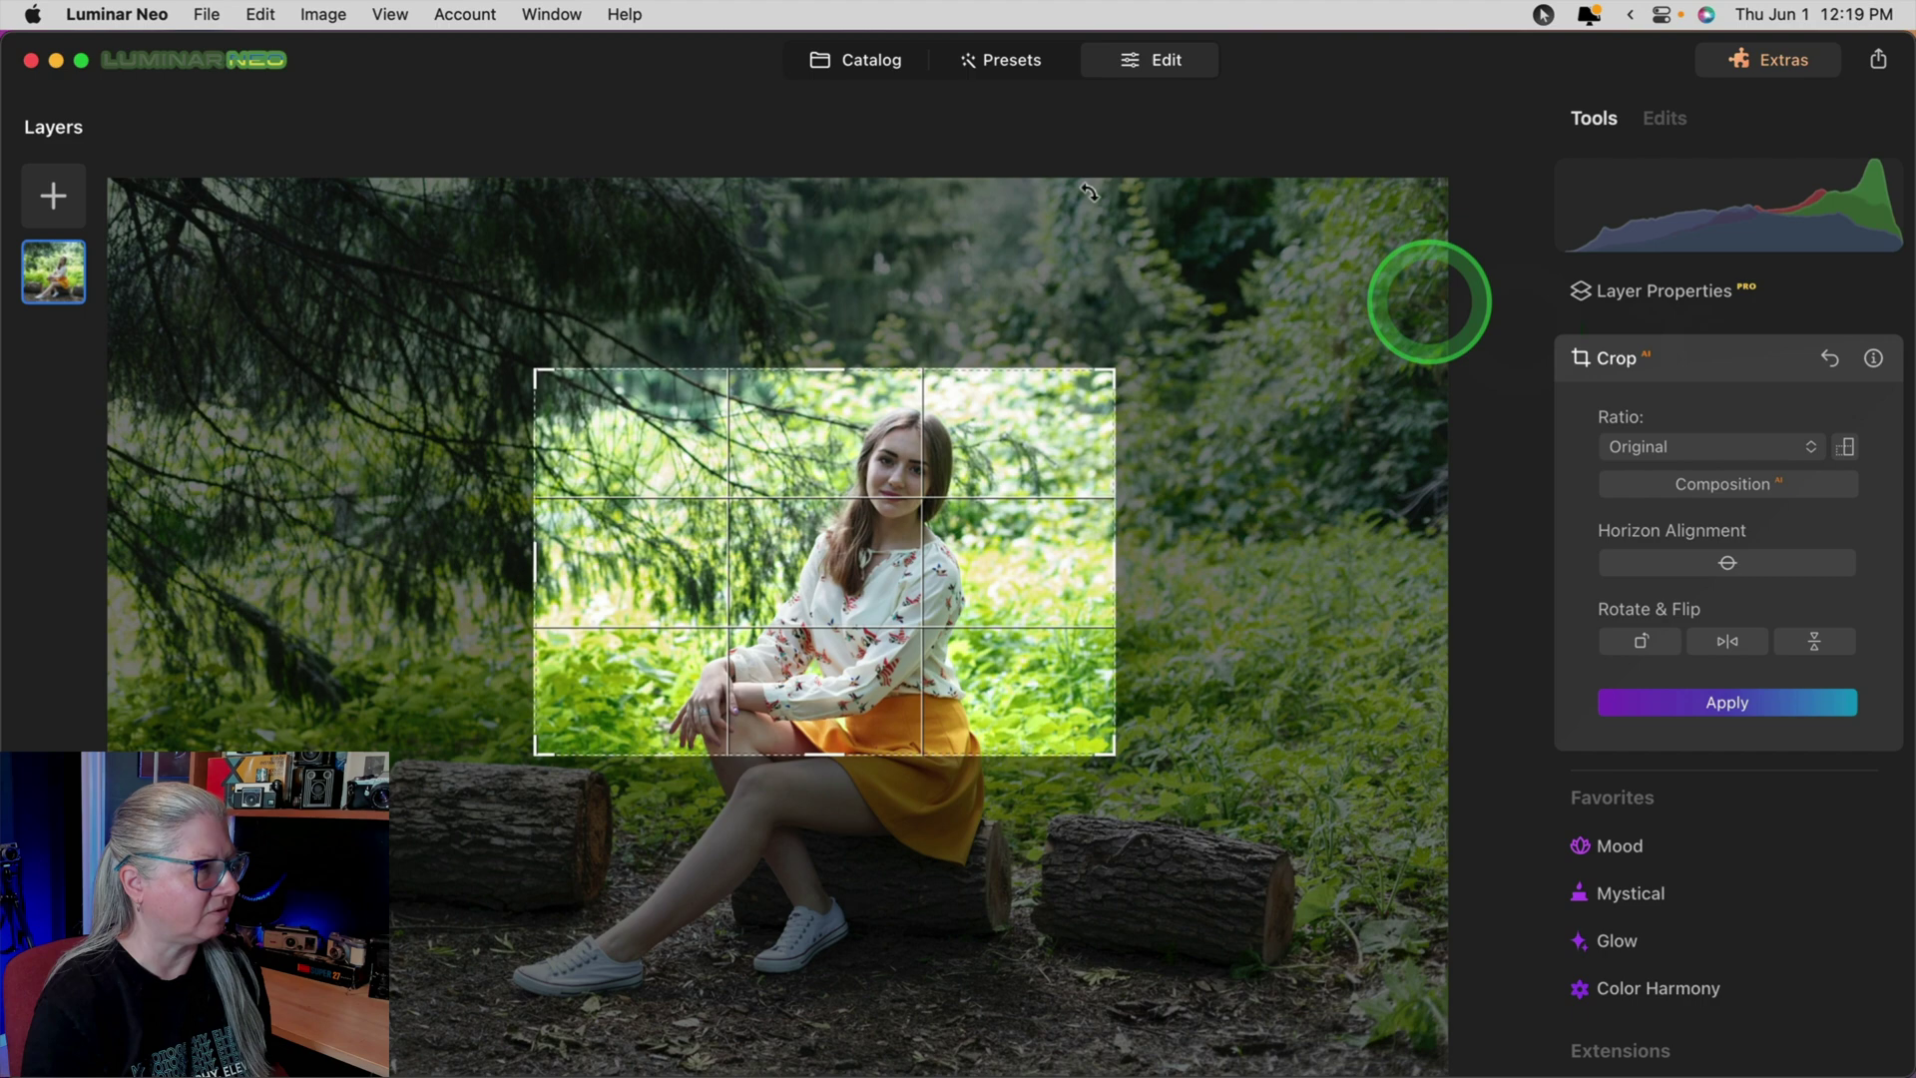
{"action": "left_click", "coordinate": [866, 61]}
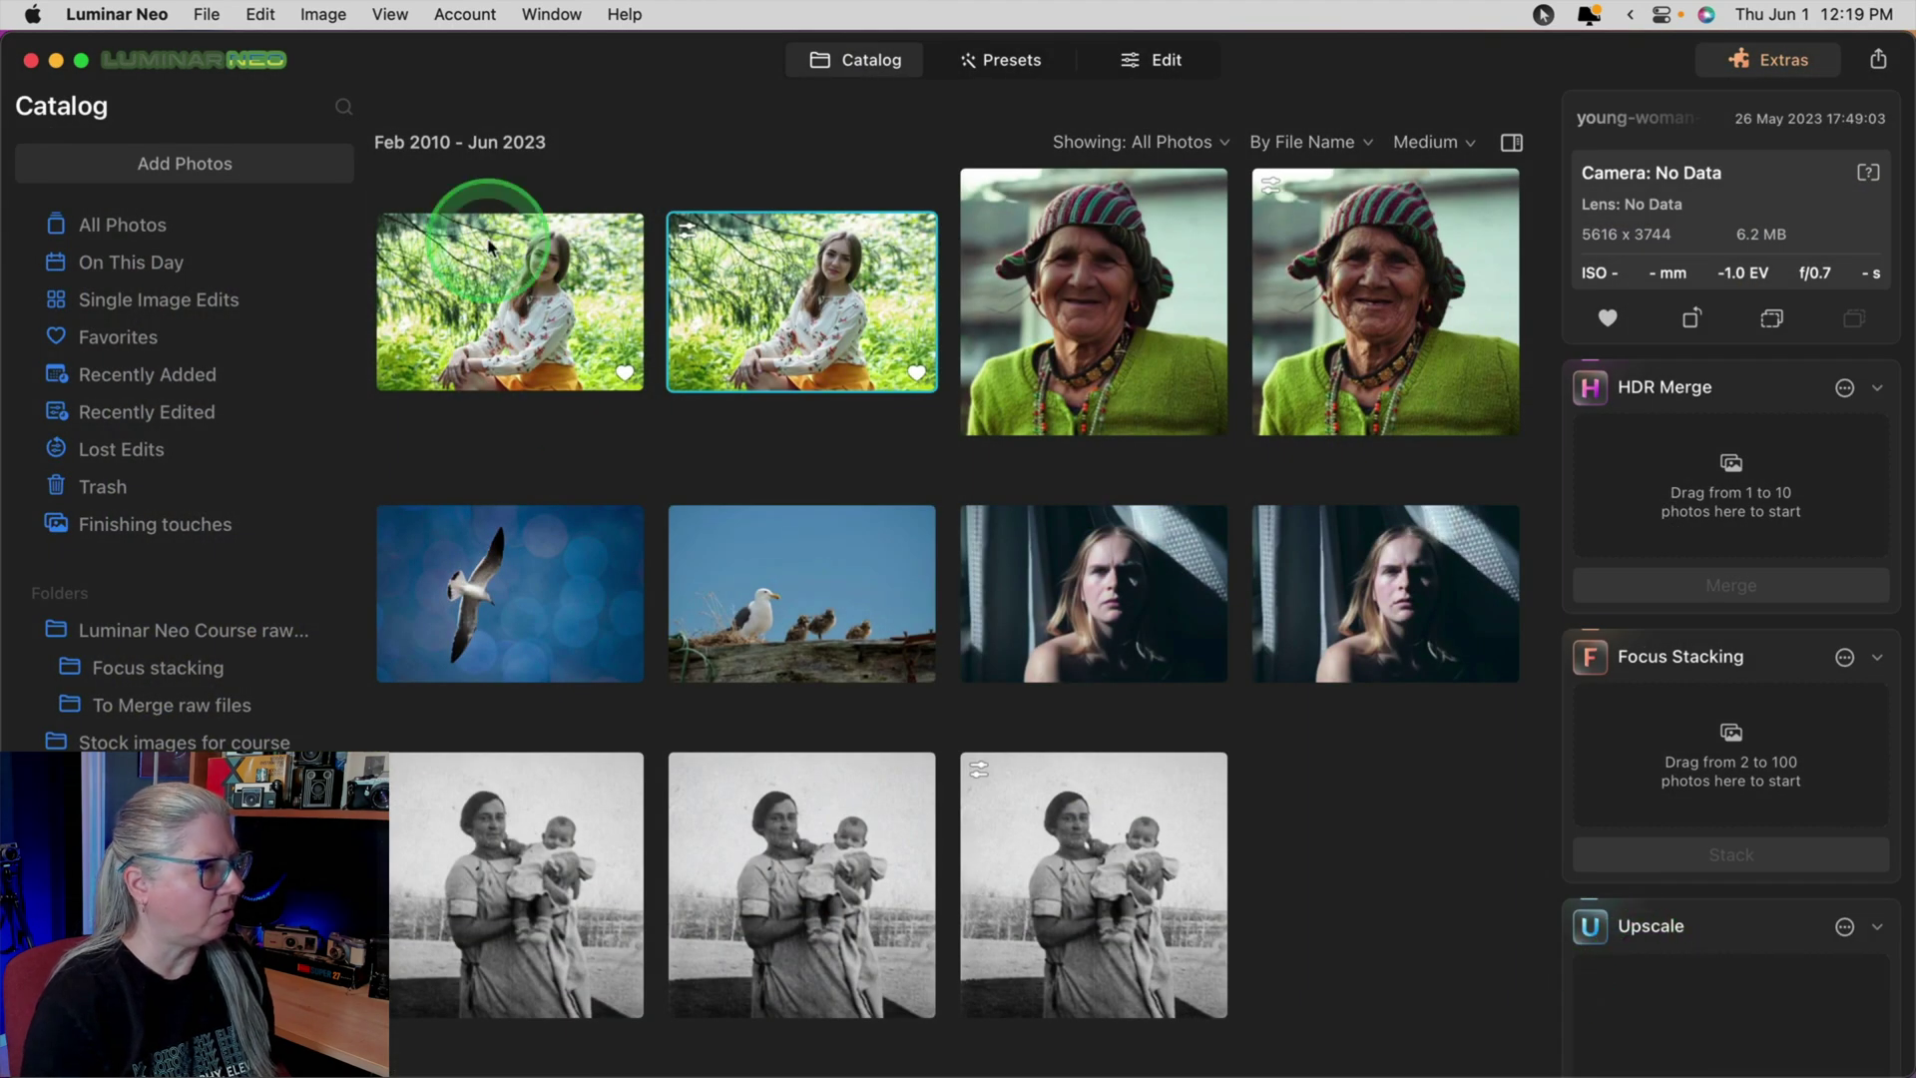
{"action": "left_click_drag", "start_coordinate": [750, 309], "coordinate": [763, 327]}
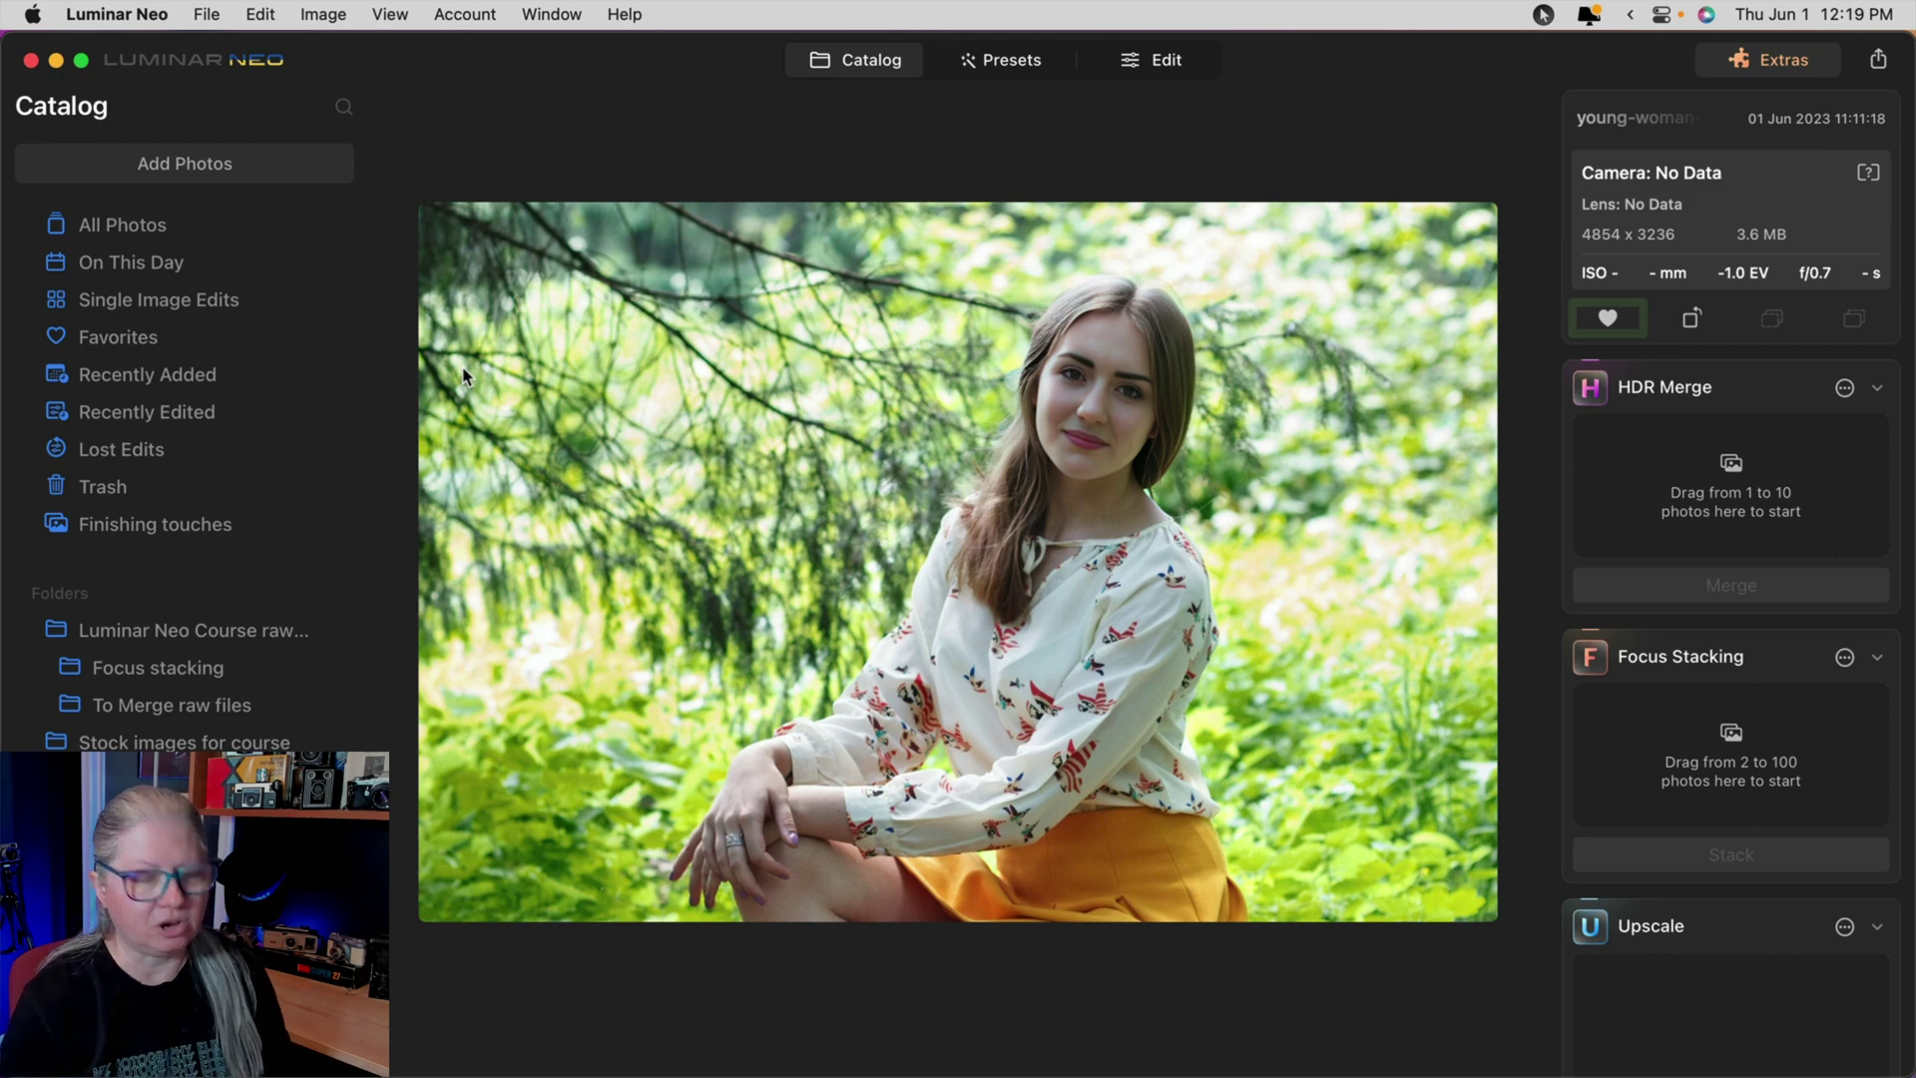
Flip between the original and the 5404 x 5404 upscaled old-woman portraits with the arrow keys
{"action": "key", "text": "Right"}
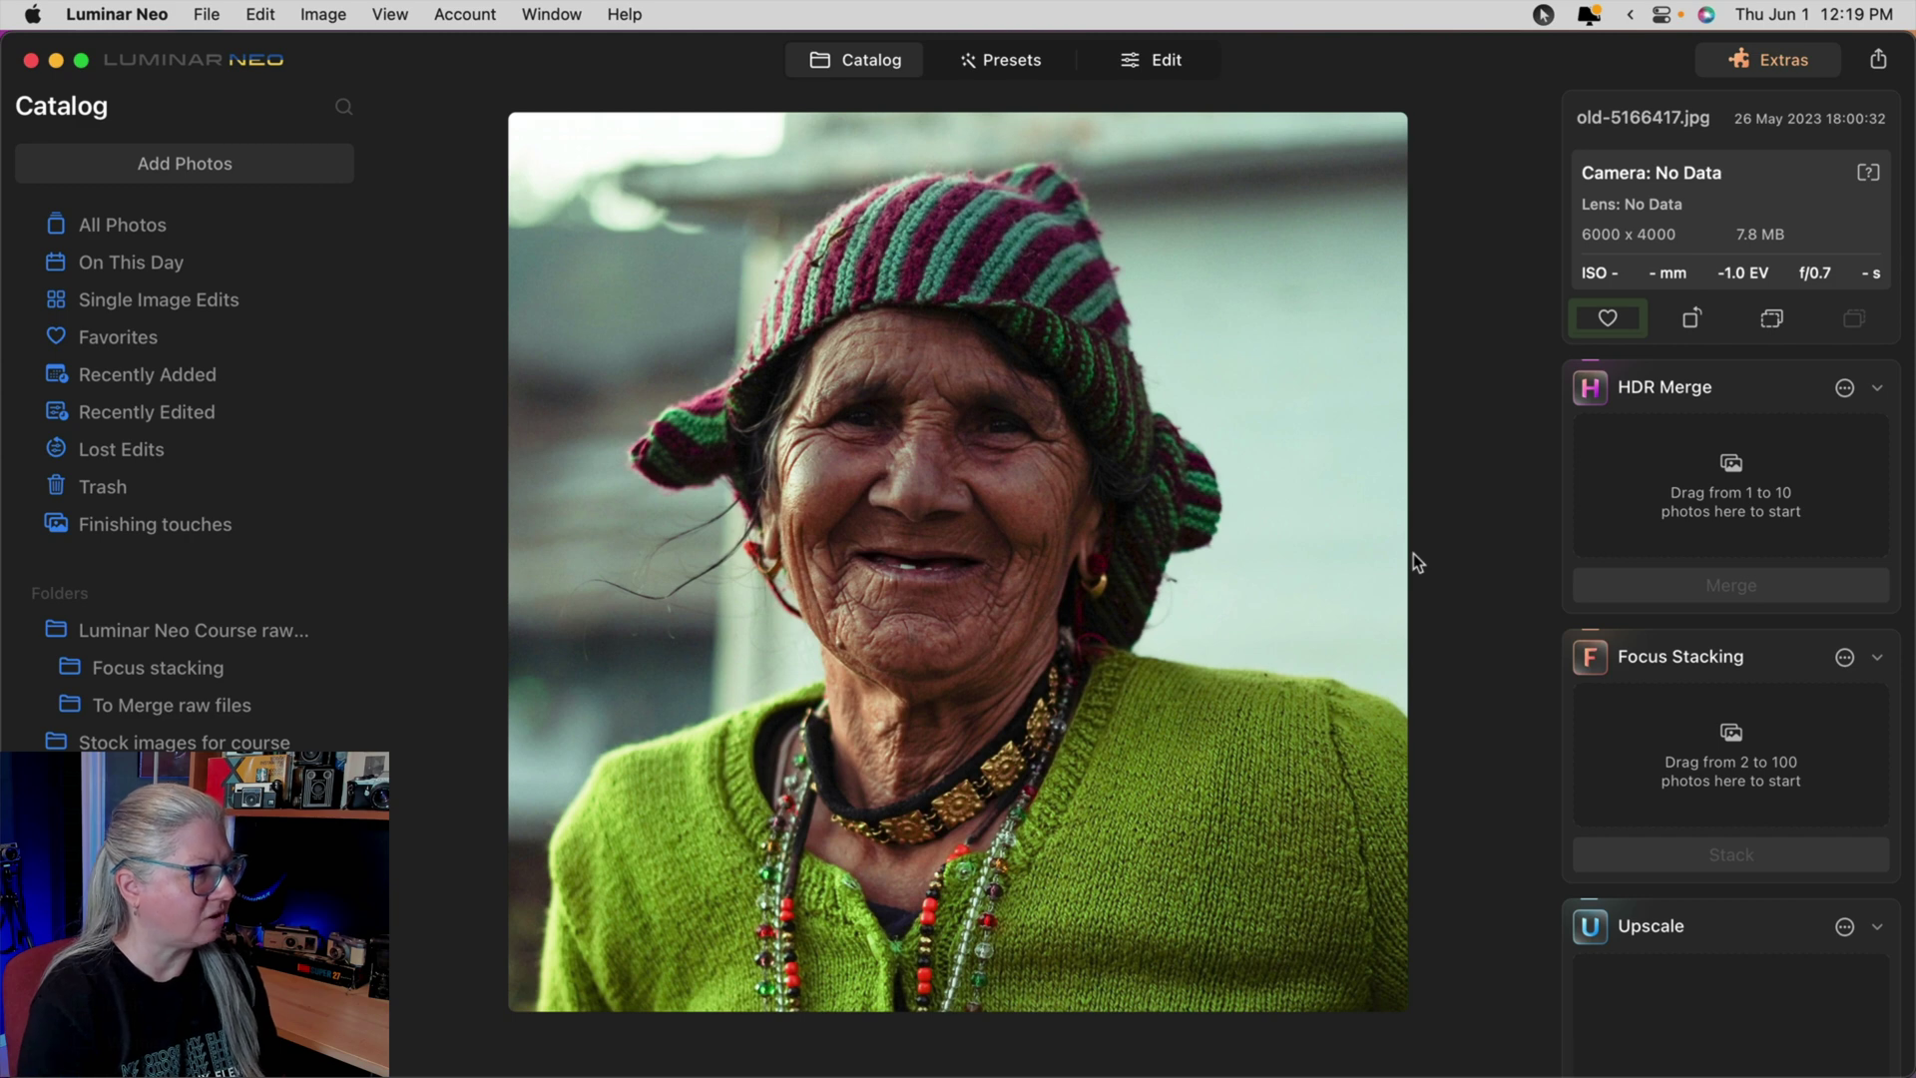
{"action": "key", "text": "Right"}
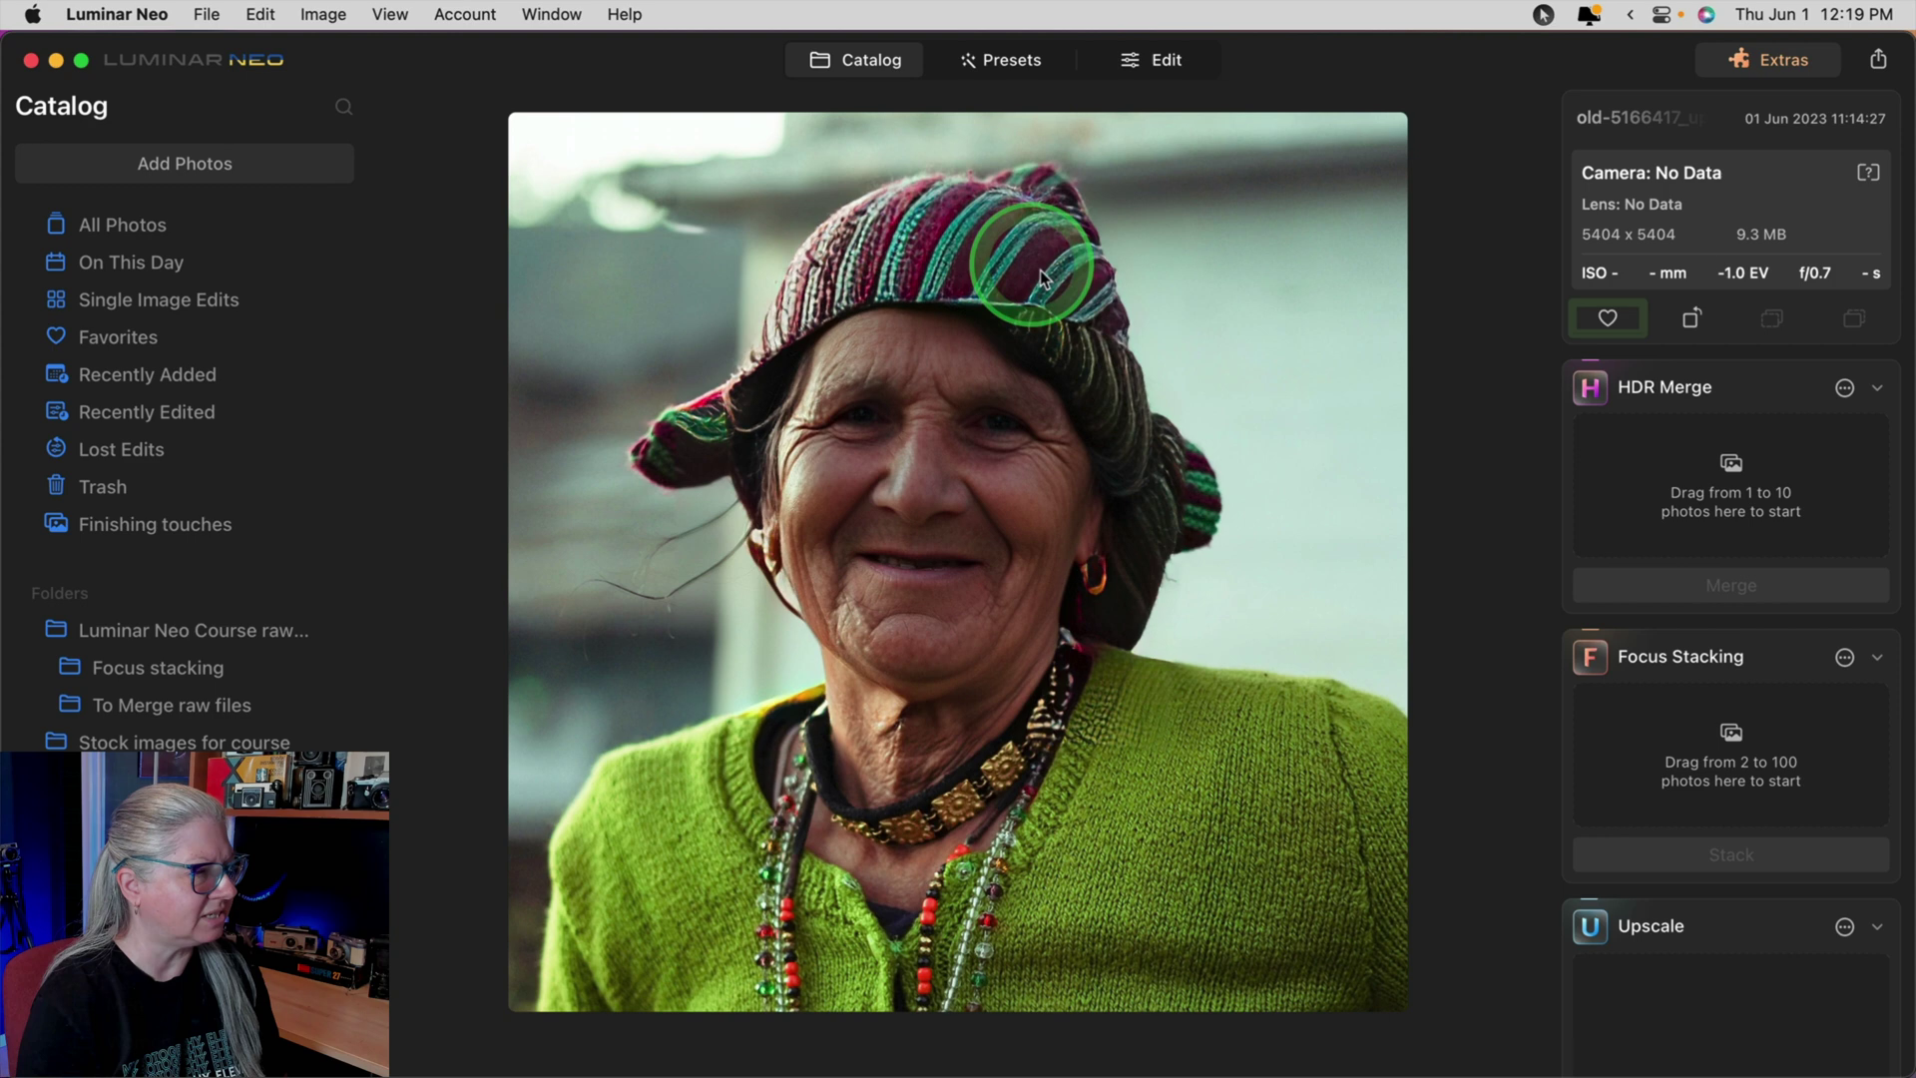
{"action": "key", "text": "Left"}
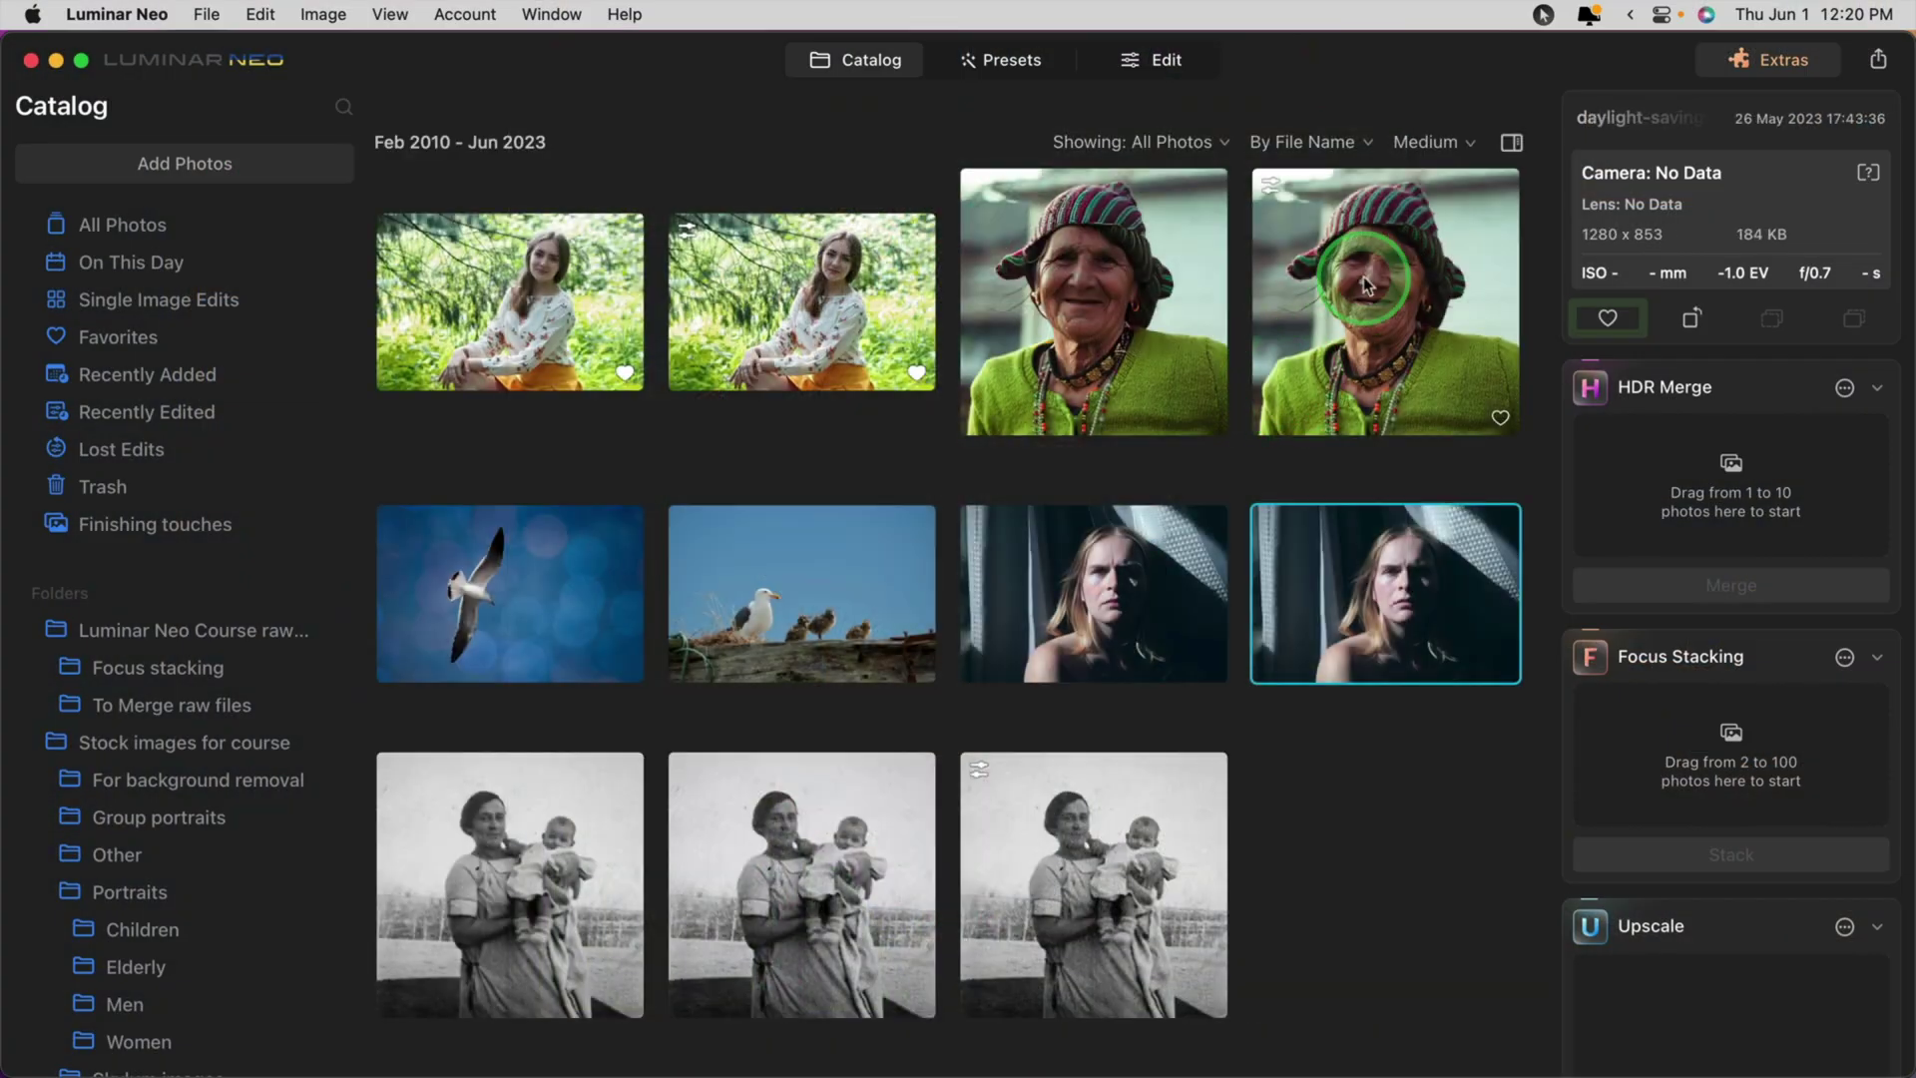
Return to the grid and load the old-woman portrait into the Upscale extension
{"action": "left_click", "coordinate": [1363, 272]}
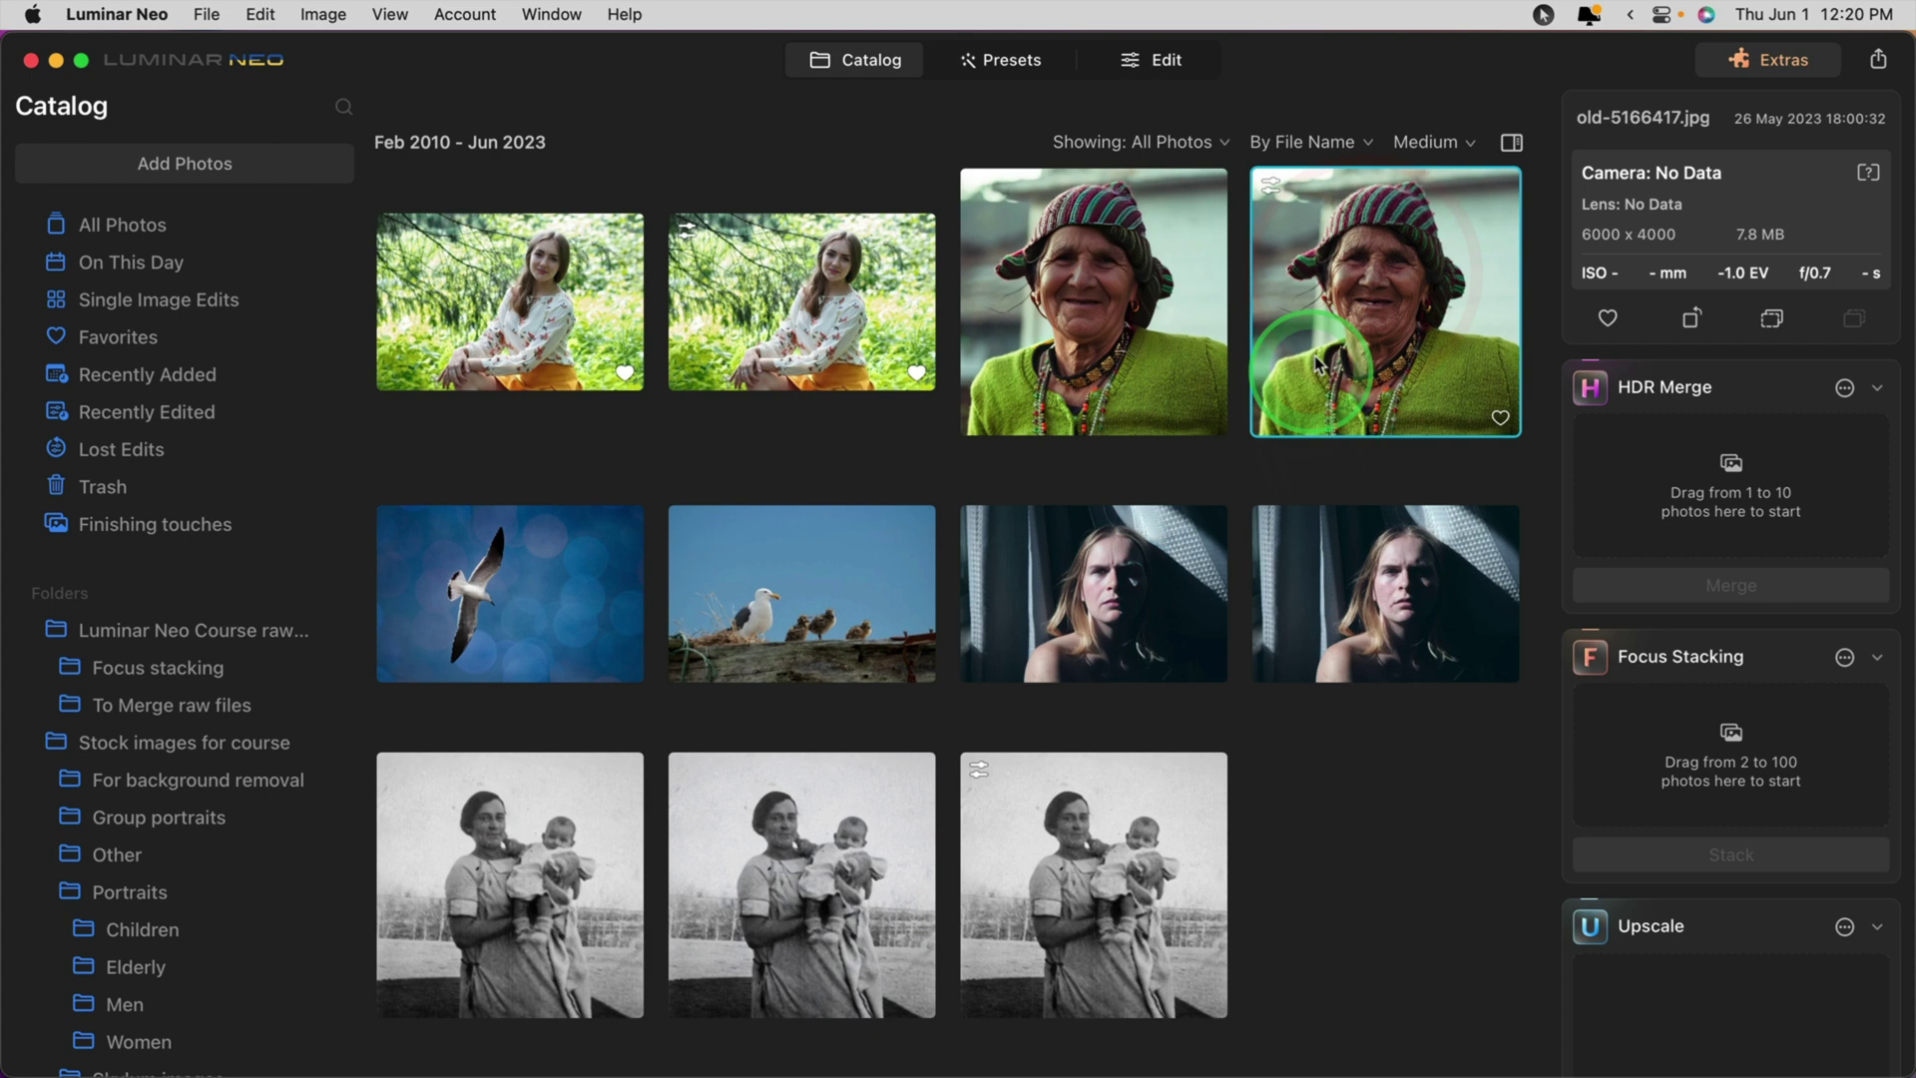
{"action": "left_click_drag", "start_coordinate": [1325, 314], "coordinate": [1668, 933]}
{"action": "scroll", "coordinate": [1669, 933], "scroll_direction": "down", "scroll_amount": 2}
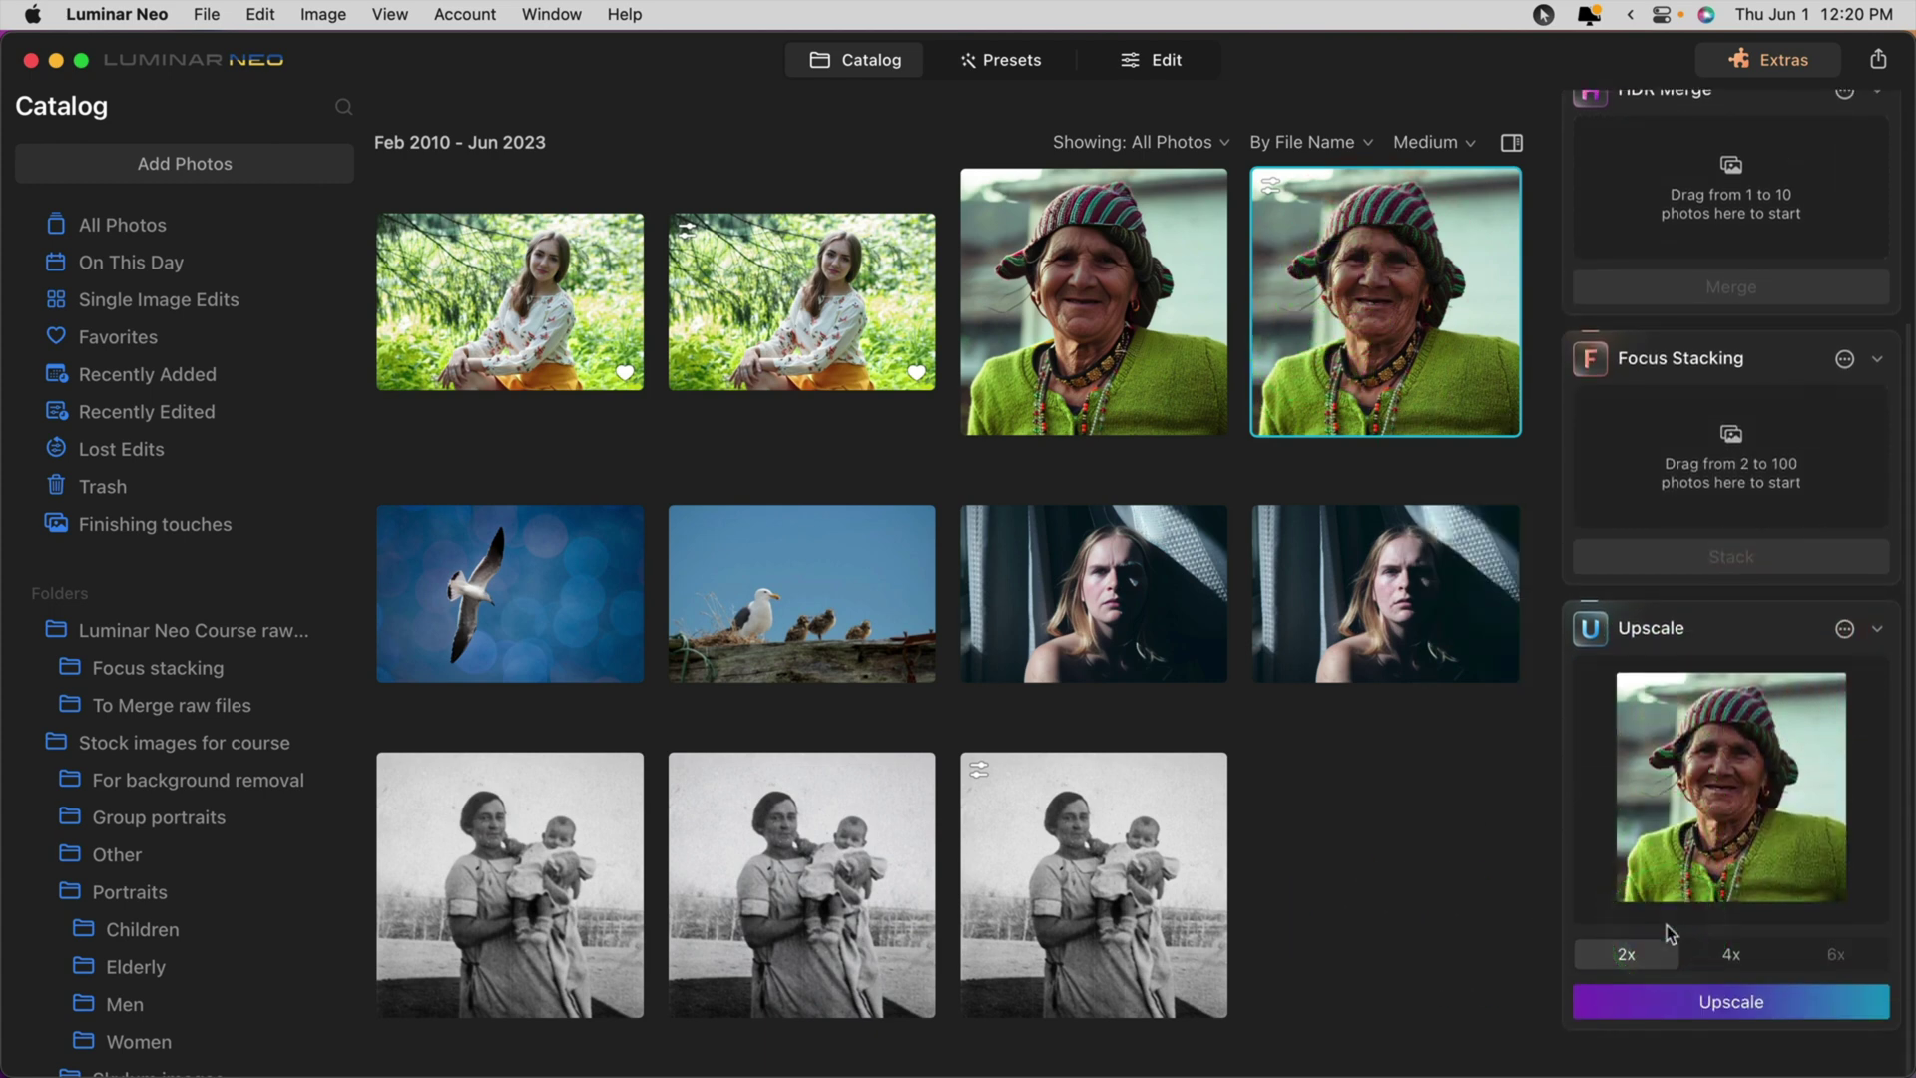
Set the Upscale Type to Universal with Face Enhancer enabled
{"action": "left_click", "coordinate": [1846, 650]}
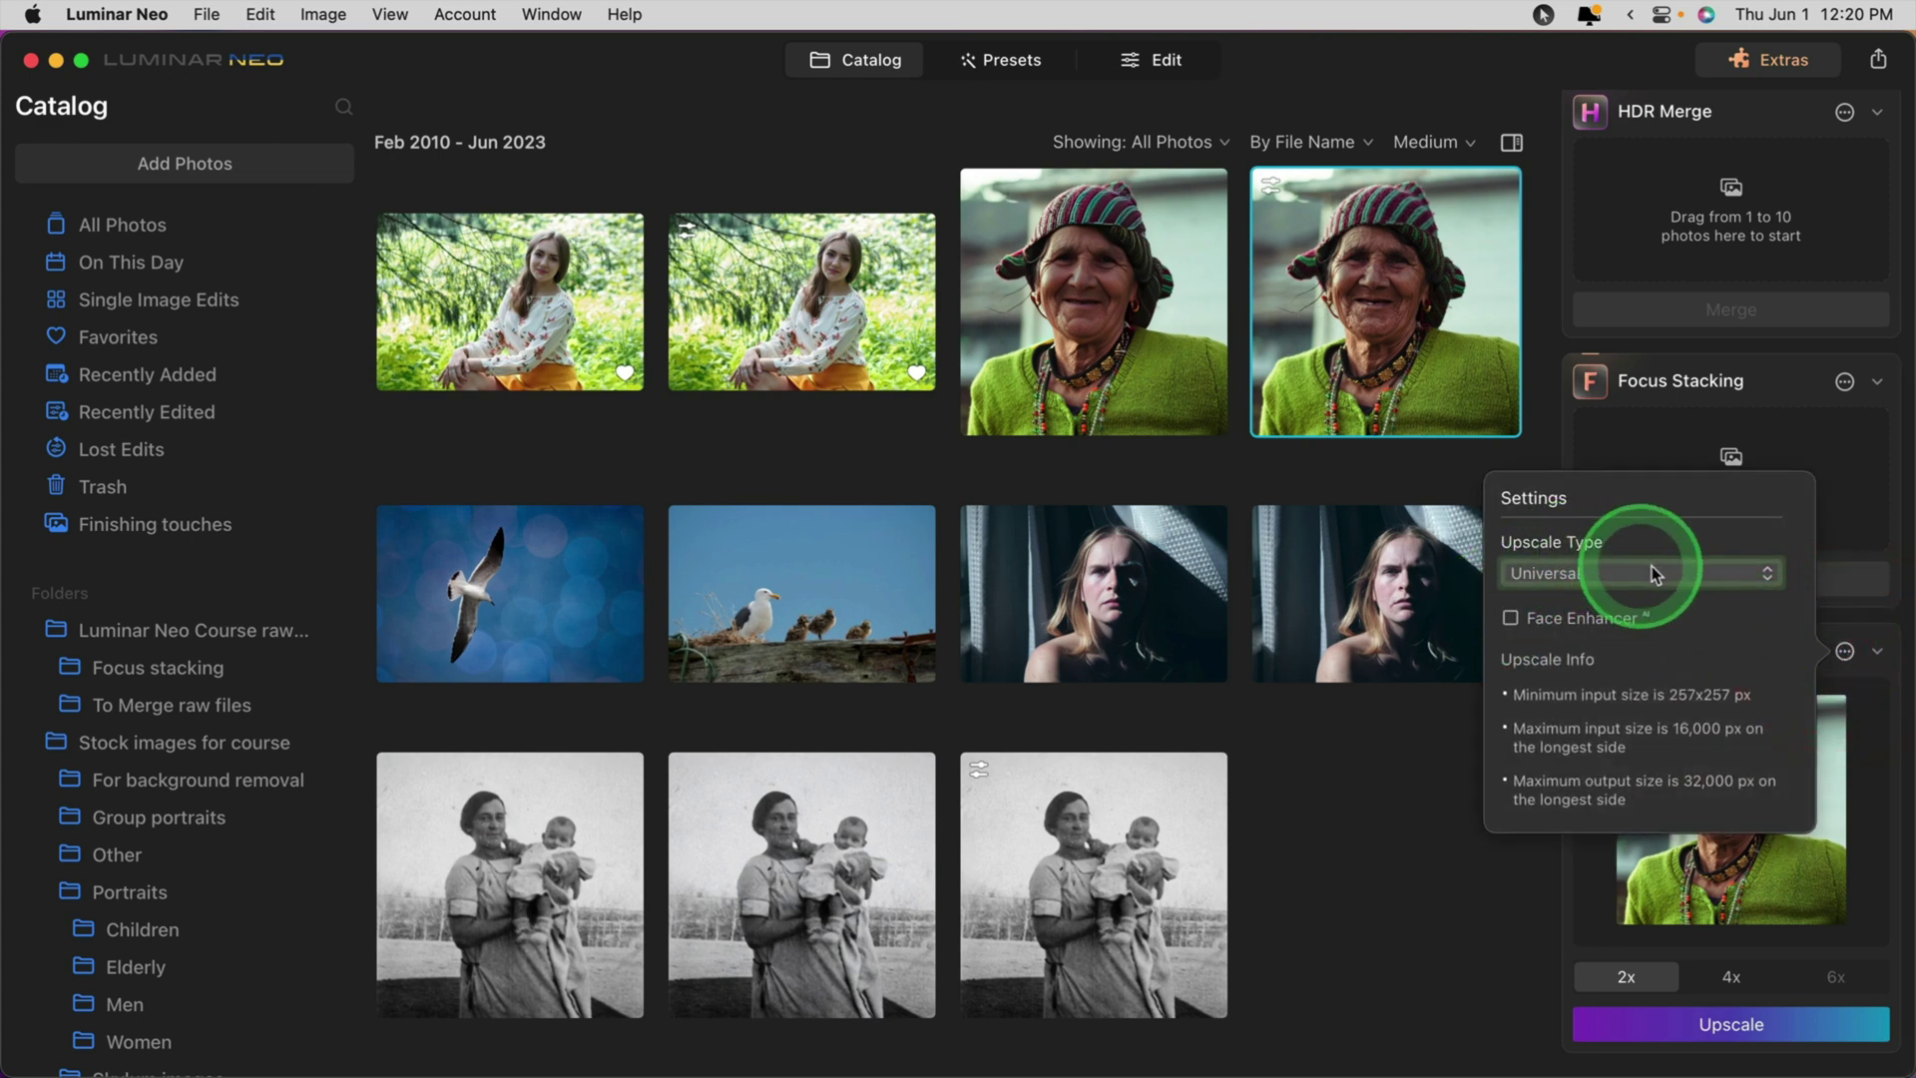
{"action": "left_click", "coordinate": [1650, 574]}
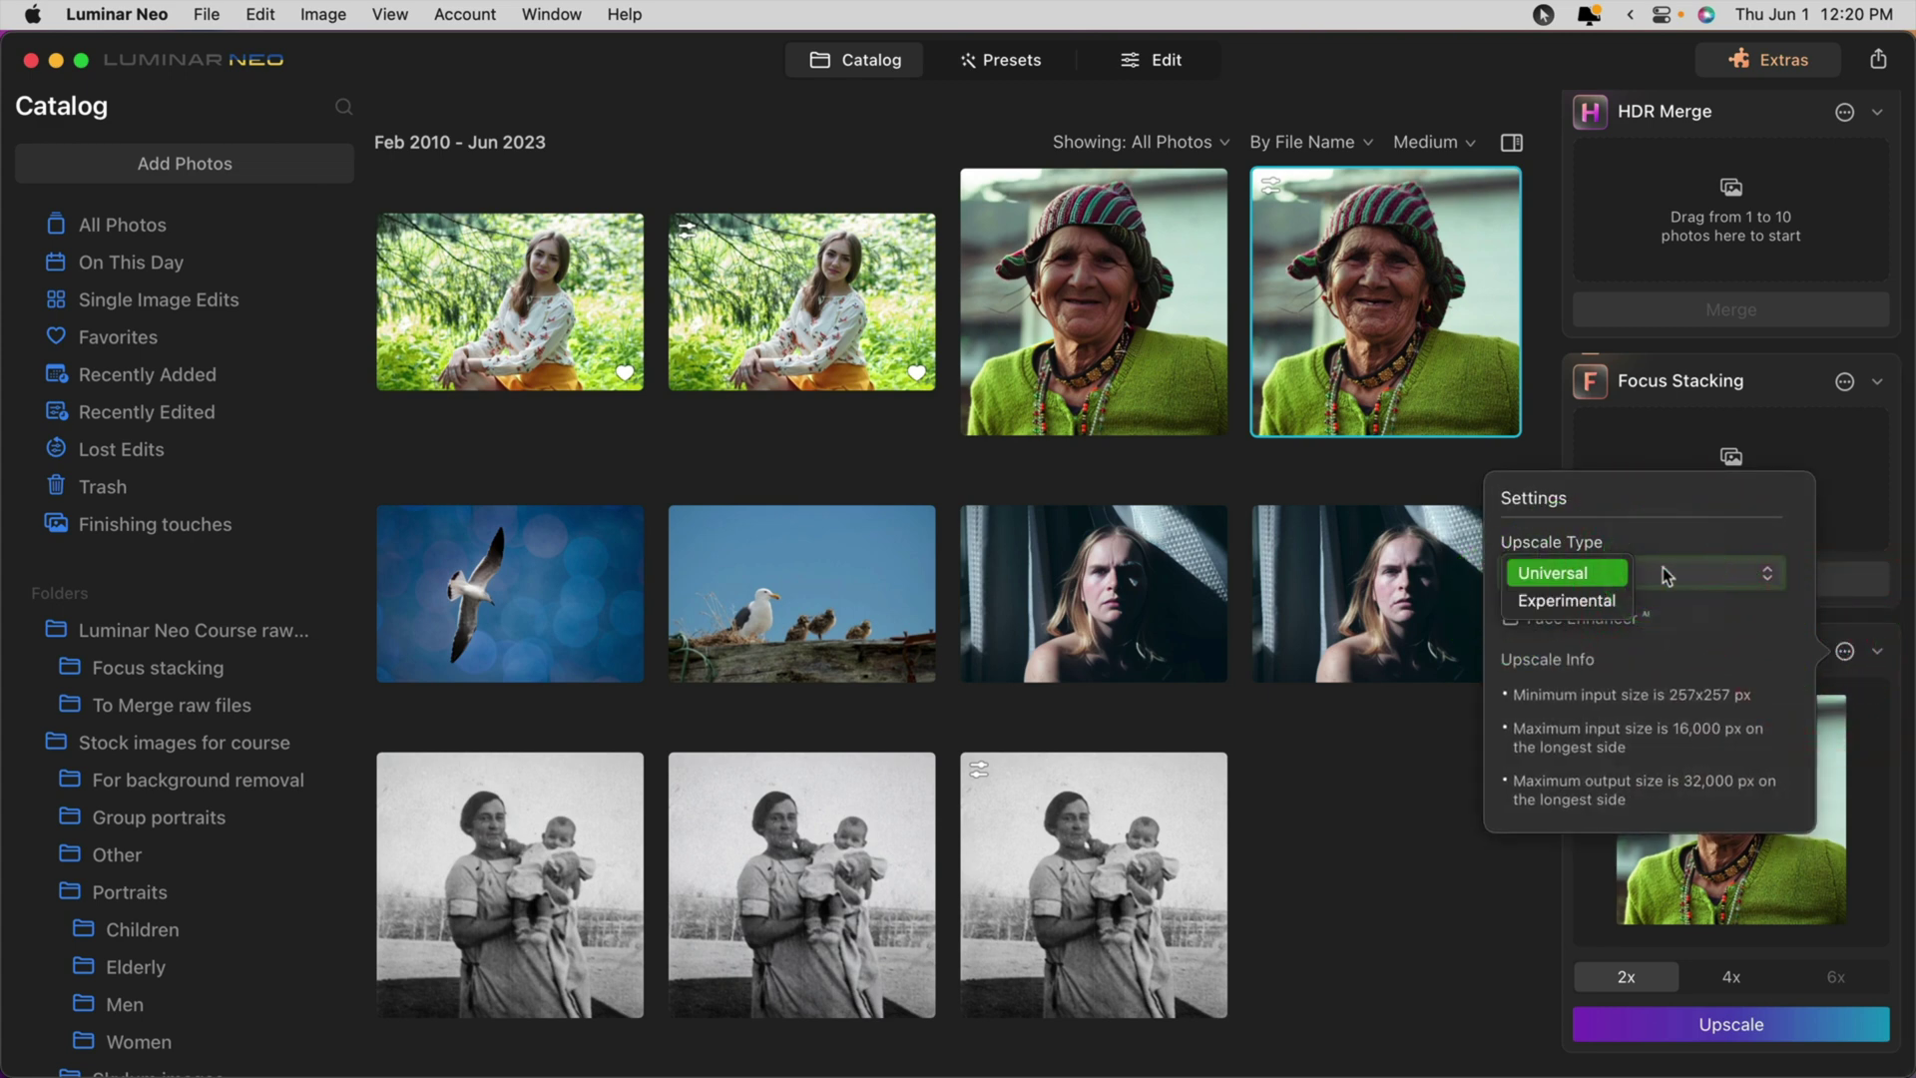
{"action": "left_click", "coordinate": [1582, 601]}
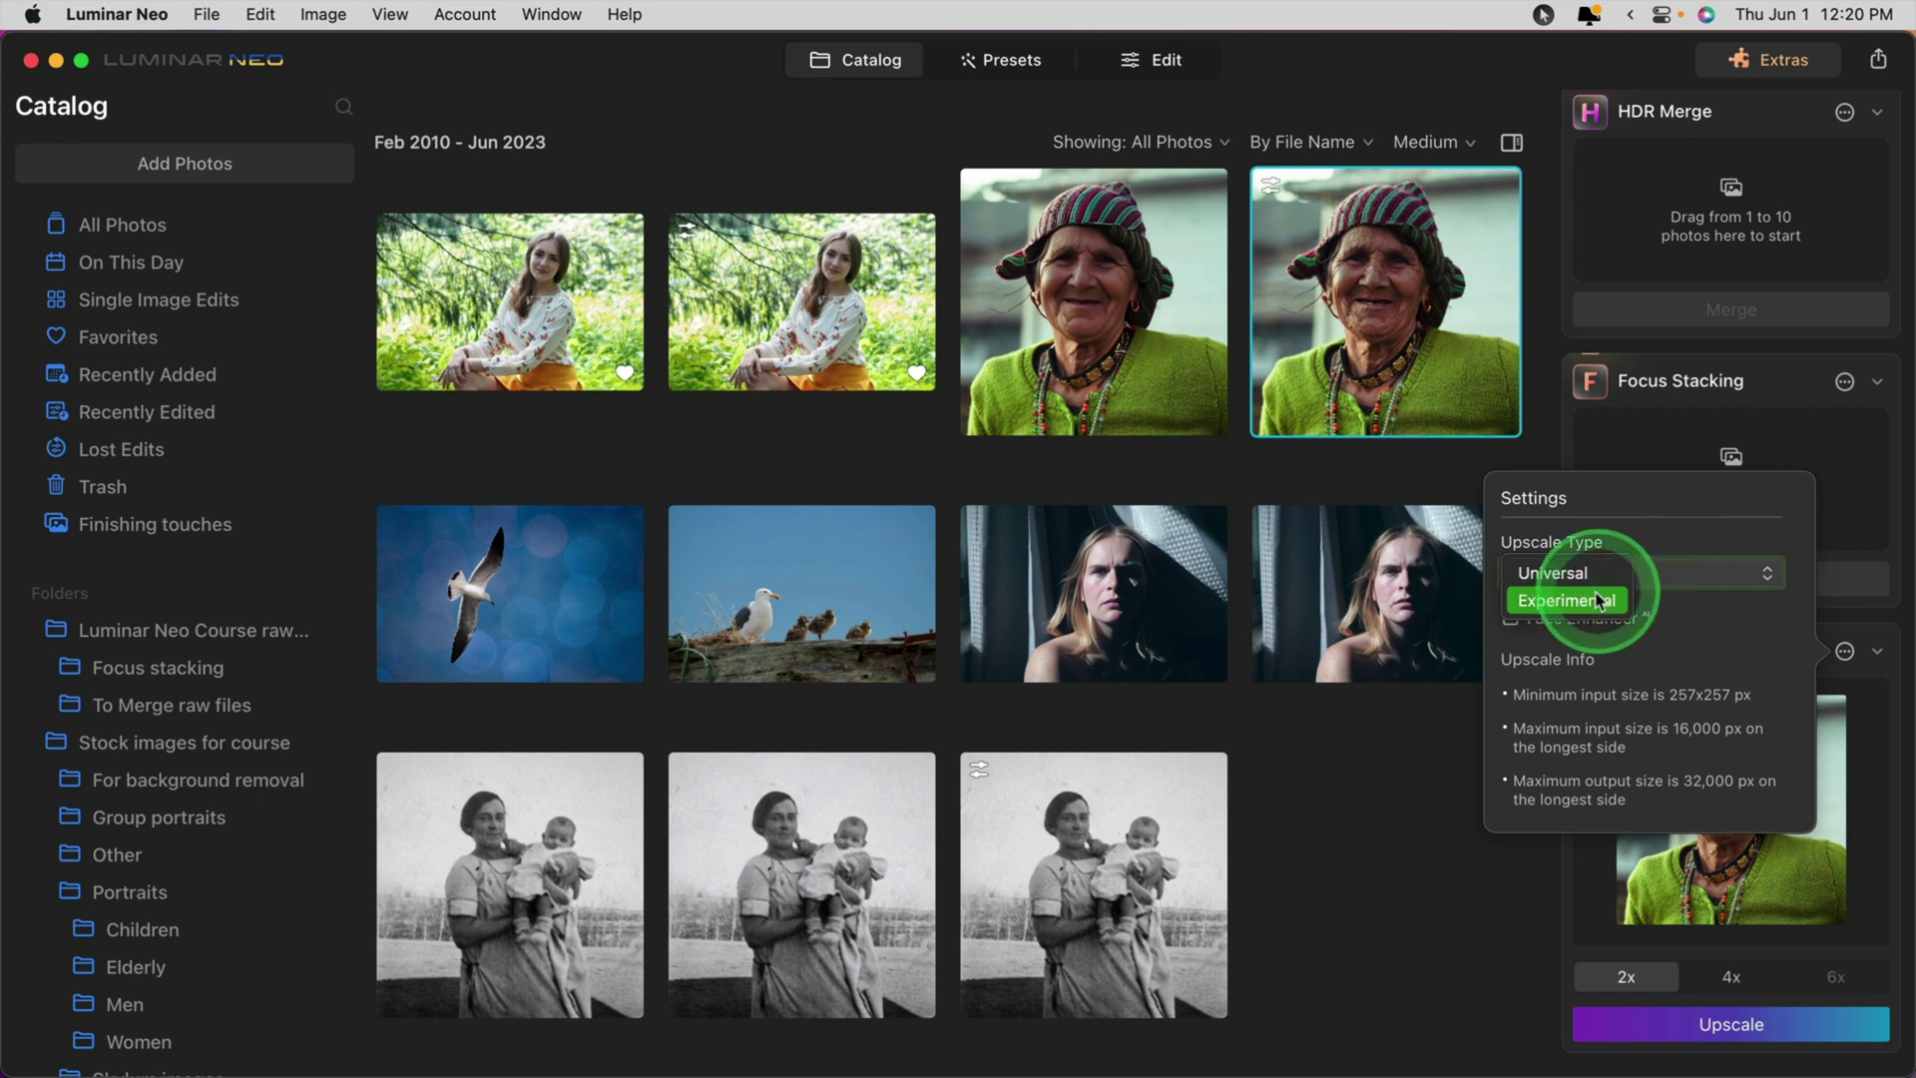
{"action": "left_click", "coordinate": [1716, 654]}
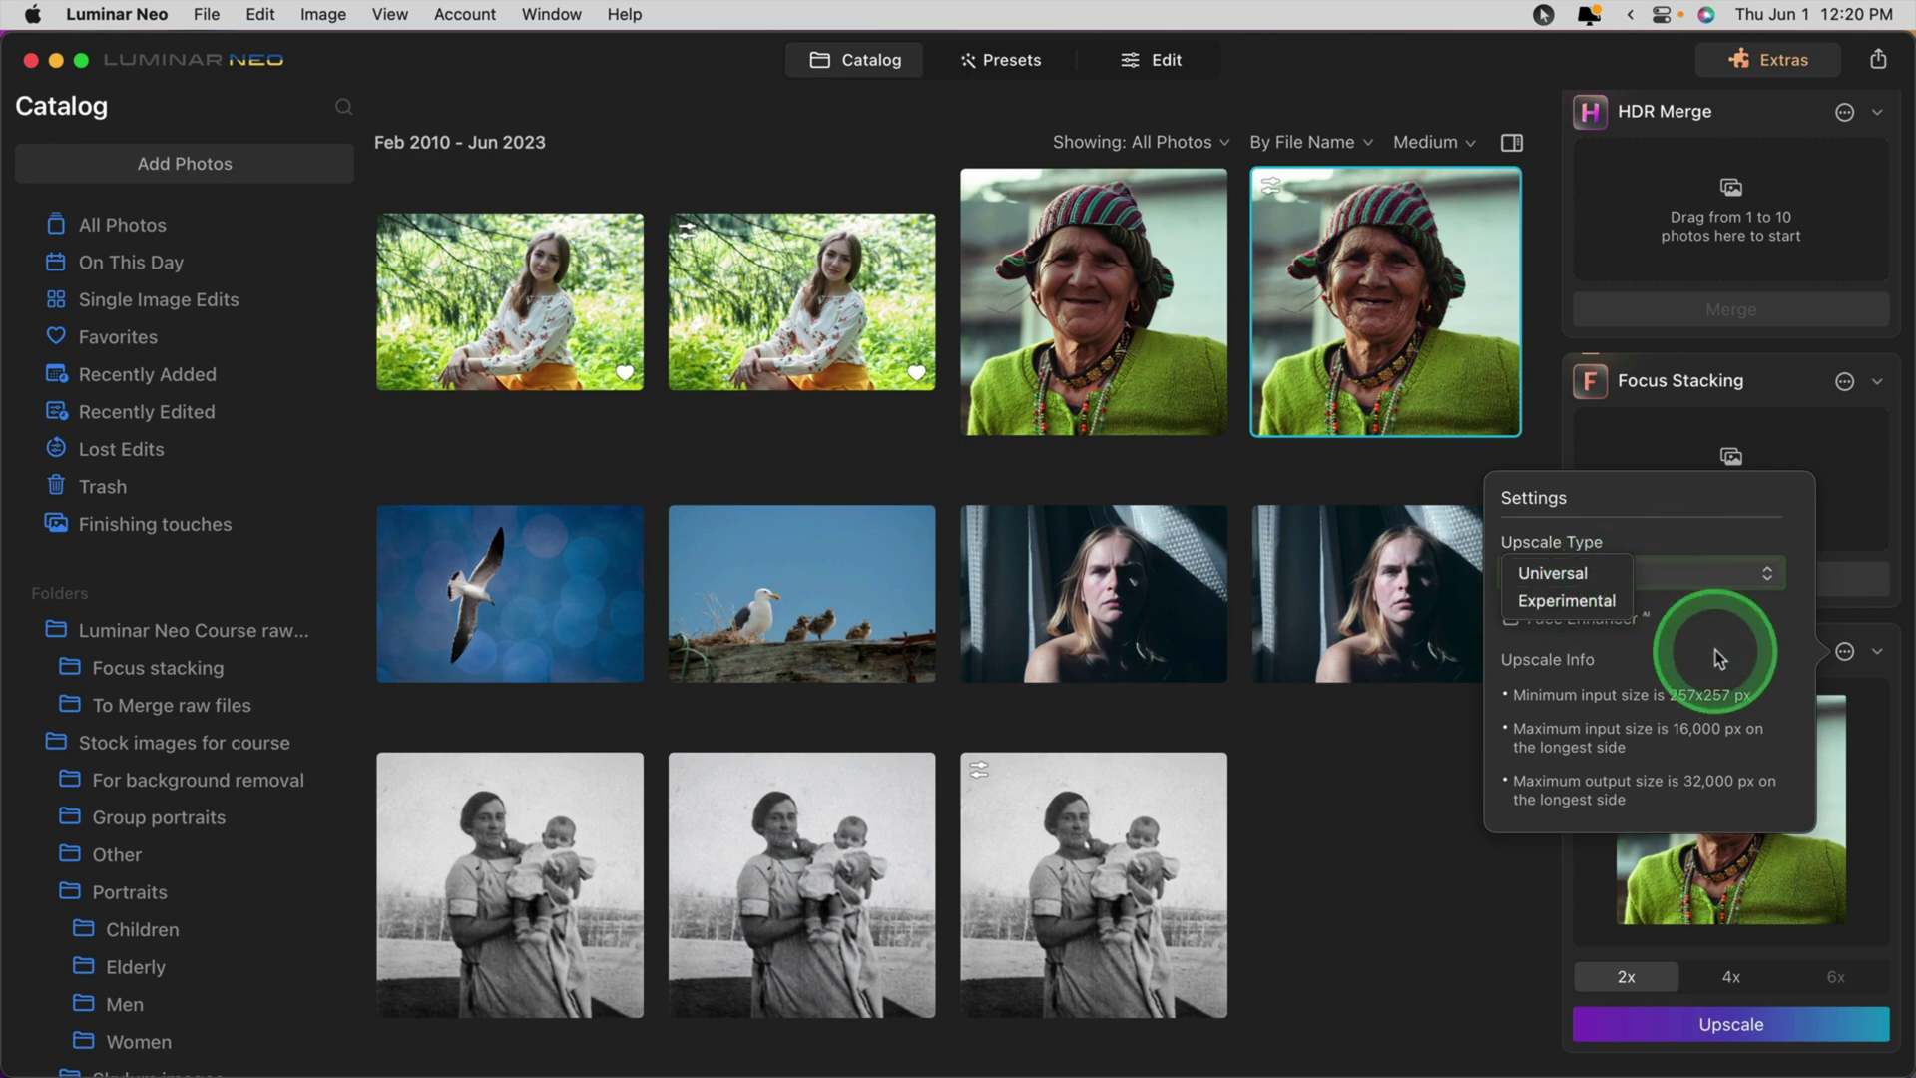
{"action": "left_click", "coordinate": [1571, 572]}
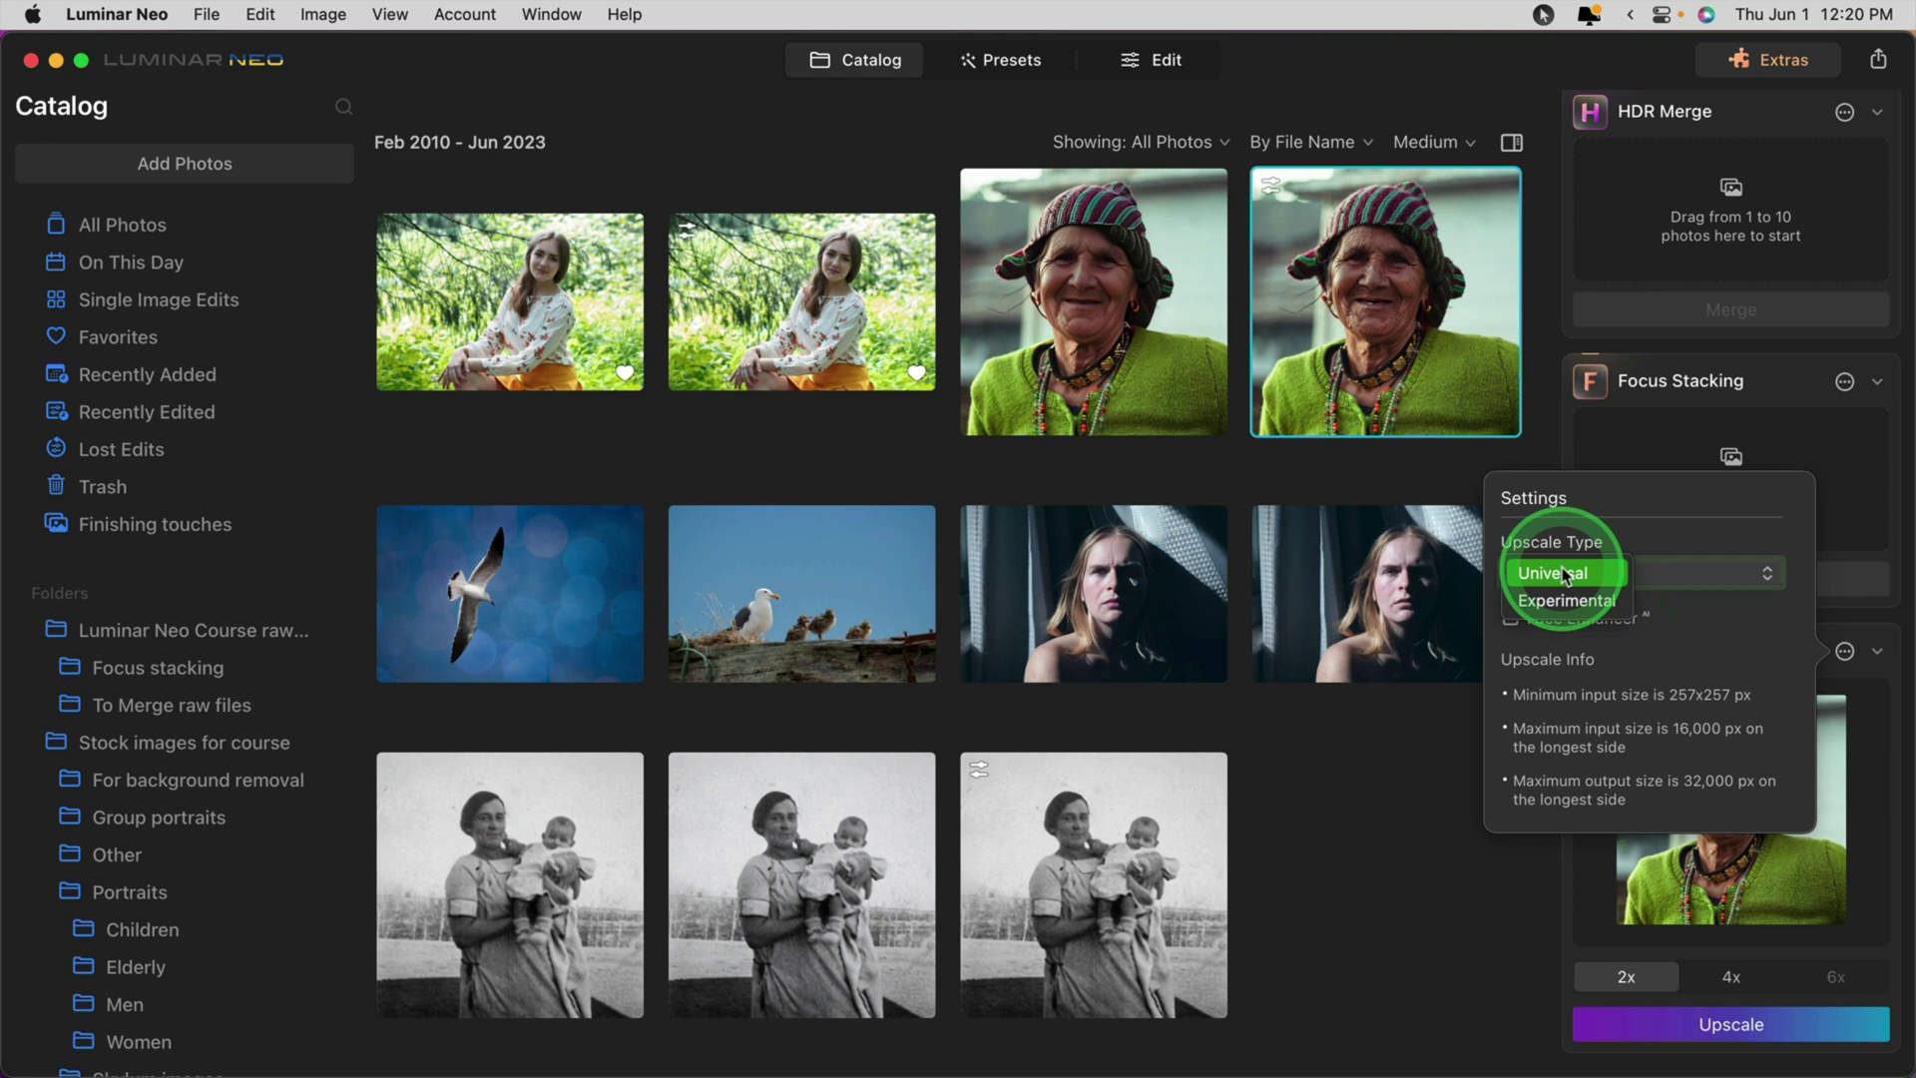
{"action": "left_click", "coordinate": [1510, 618]}
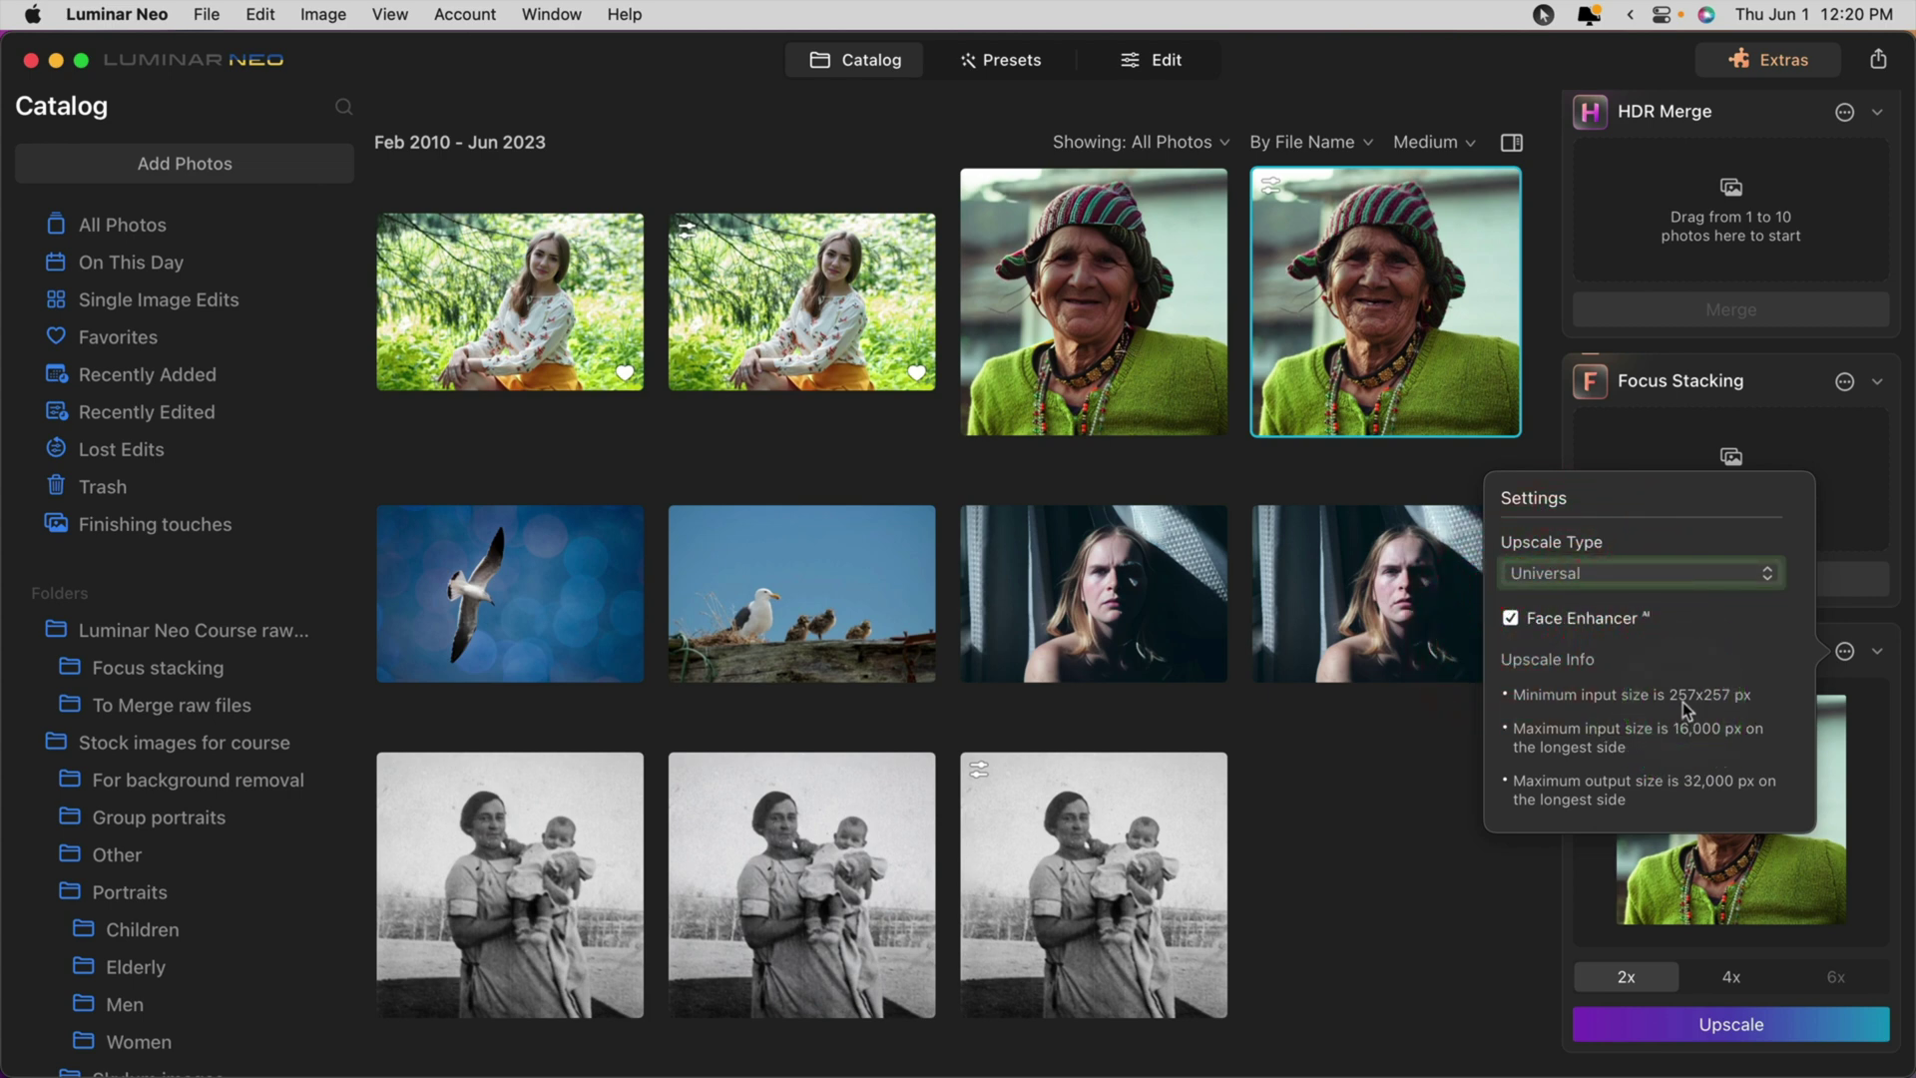
{"action": "left_click", "coordinate": [1651, 836]}
Upscale the old-woman portrait at 2x
{"action": "left_click", "coordinate": [1621, 976]}
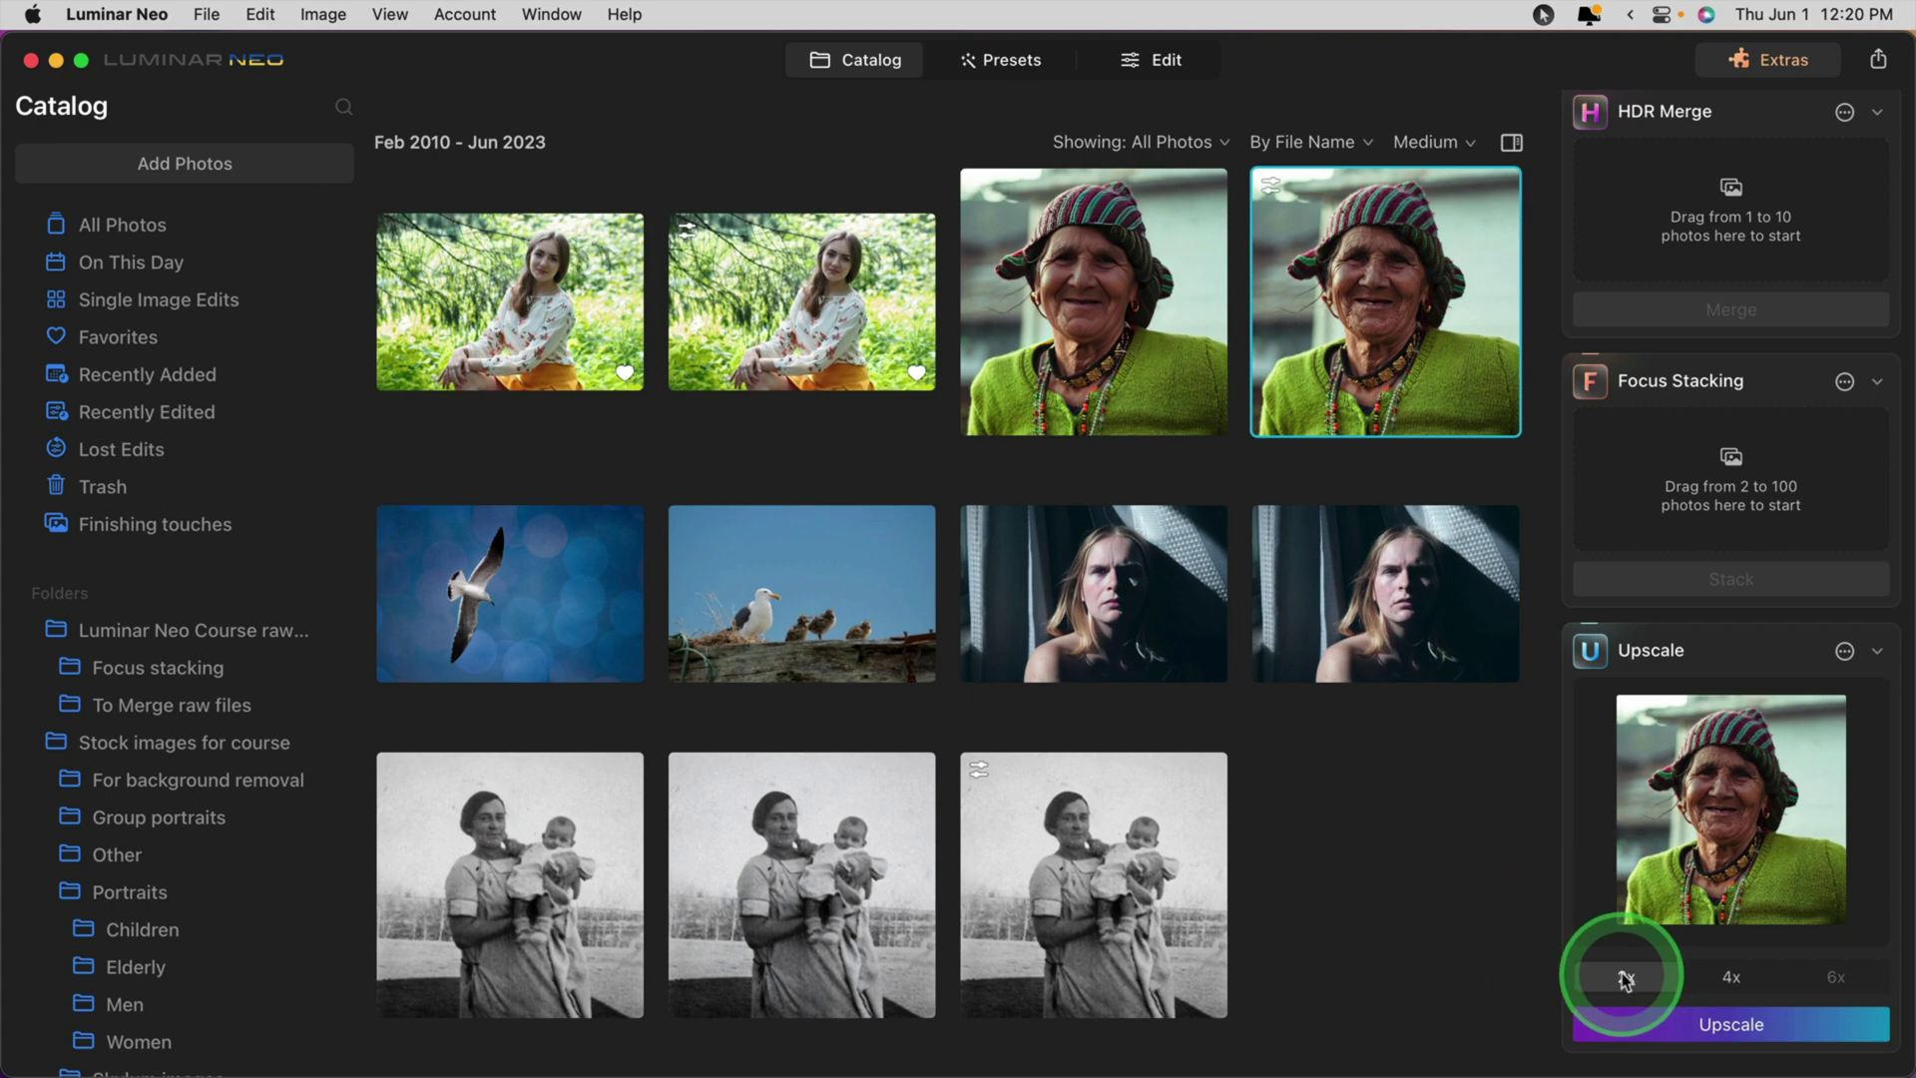
{"action": "left_click", "coordinate": [1732, 1027]}
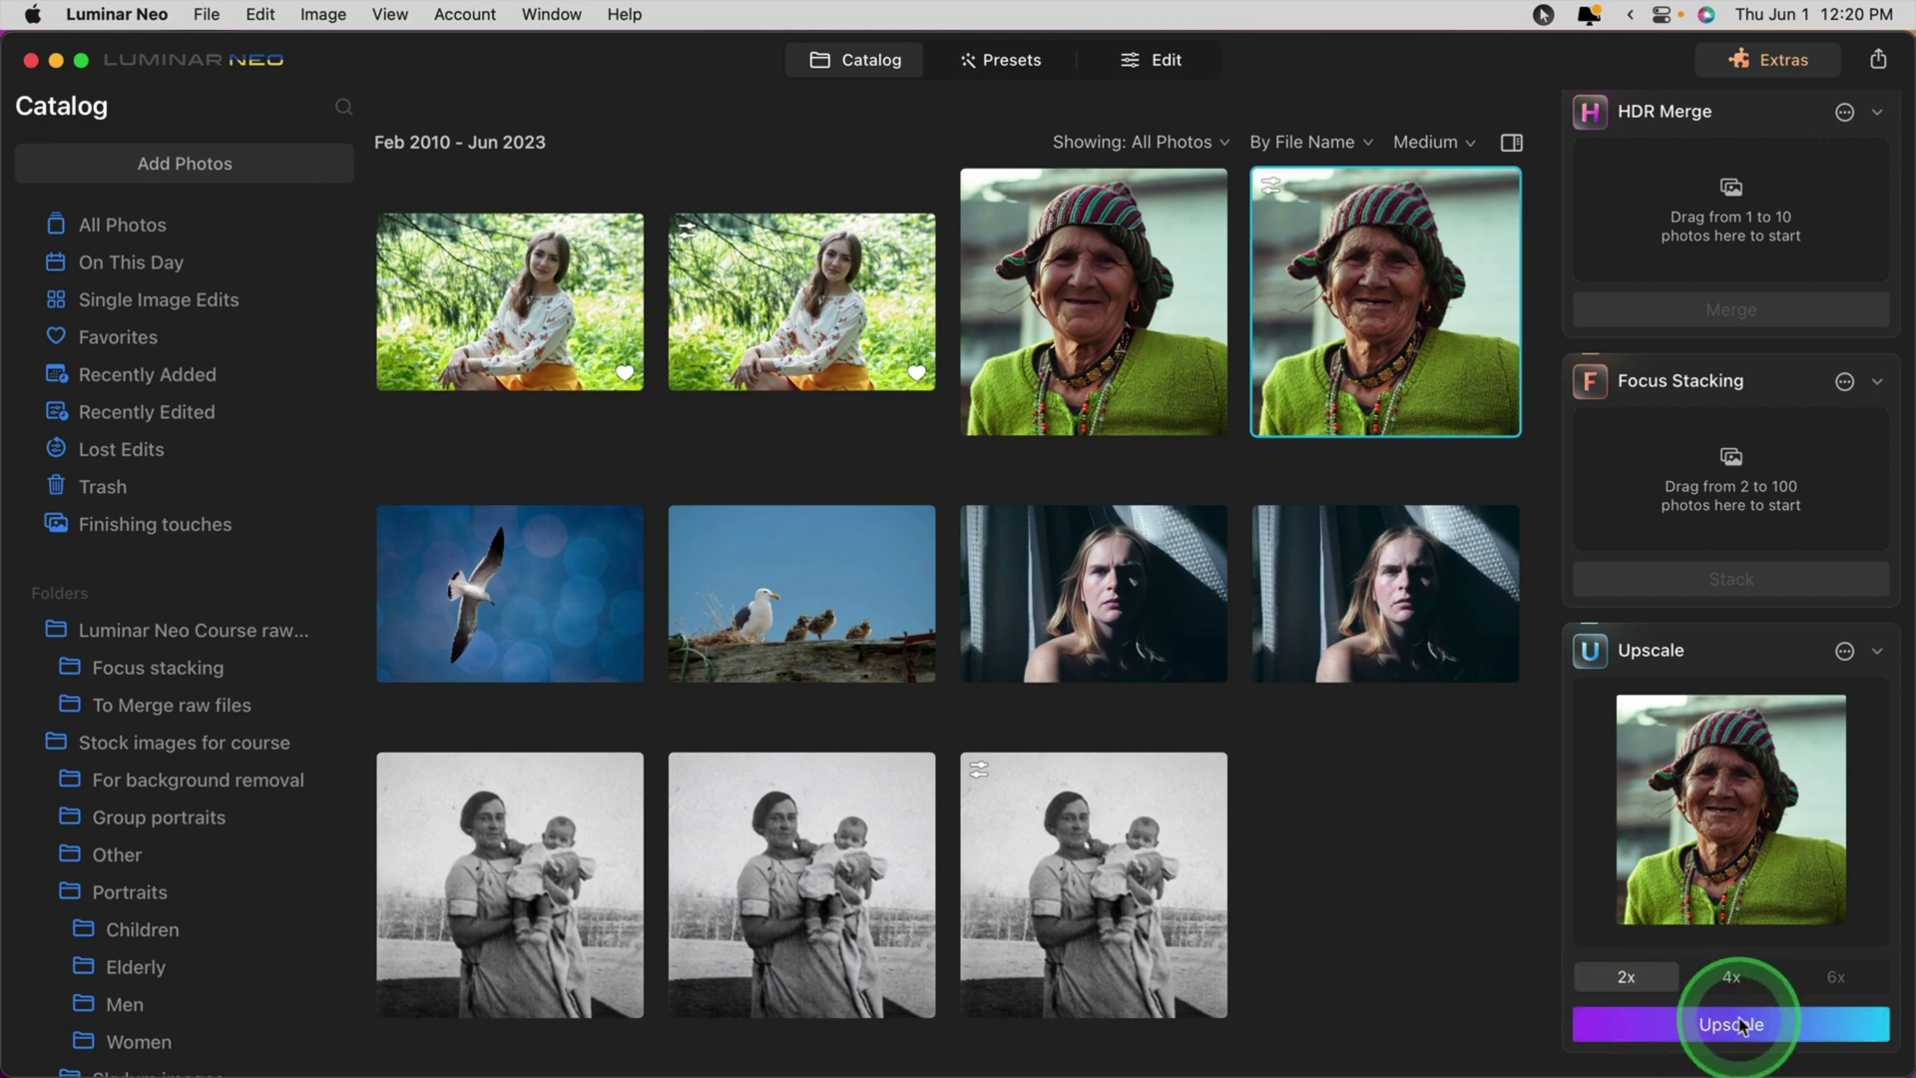
{"action": "left_click", "coordinate": [1739, 1025]}
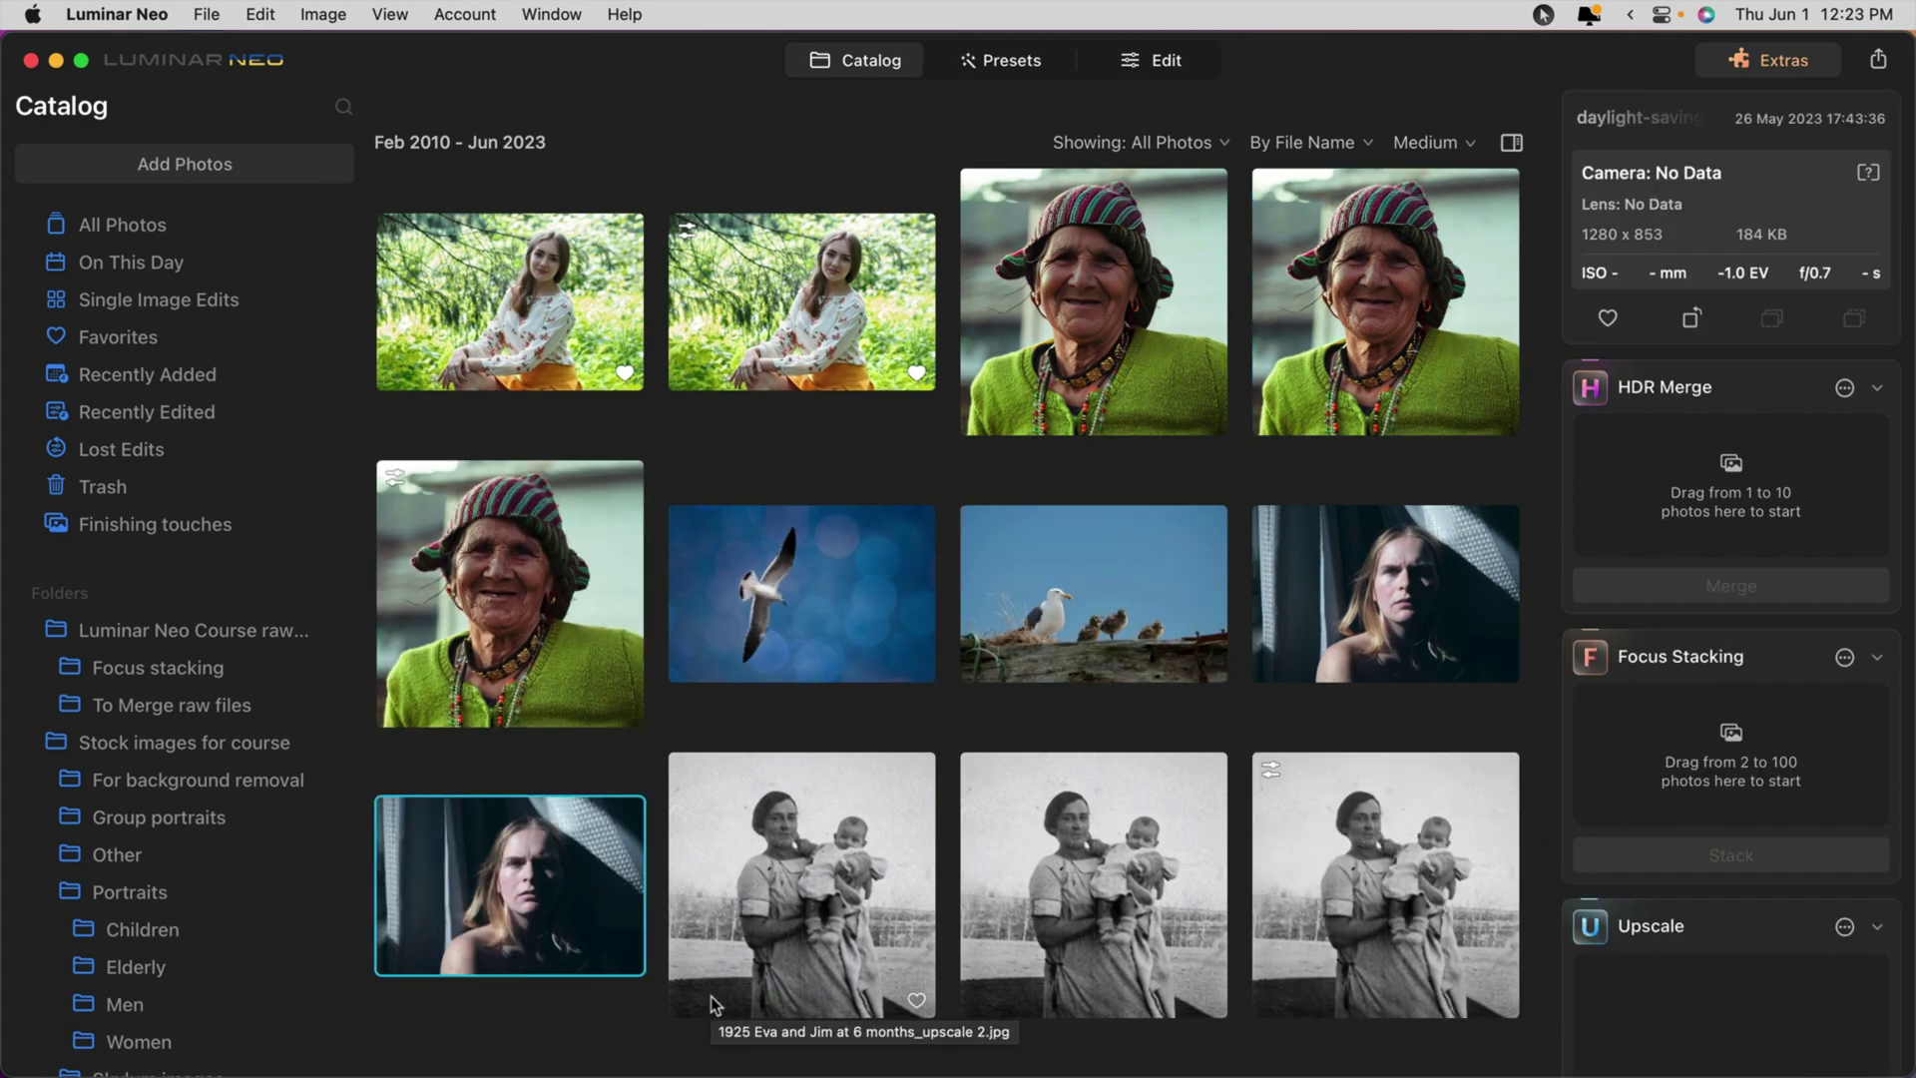
Open the old woman photo full size and step on to its upscaled copy
{"action": "double_click", "coordinate": [459, 547]}
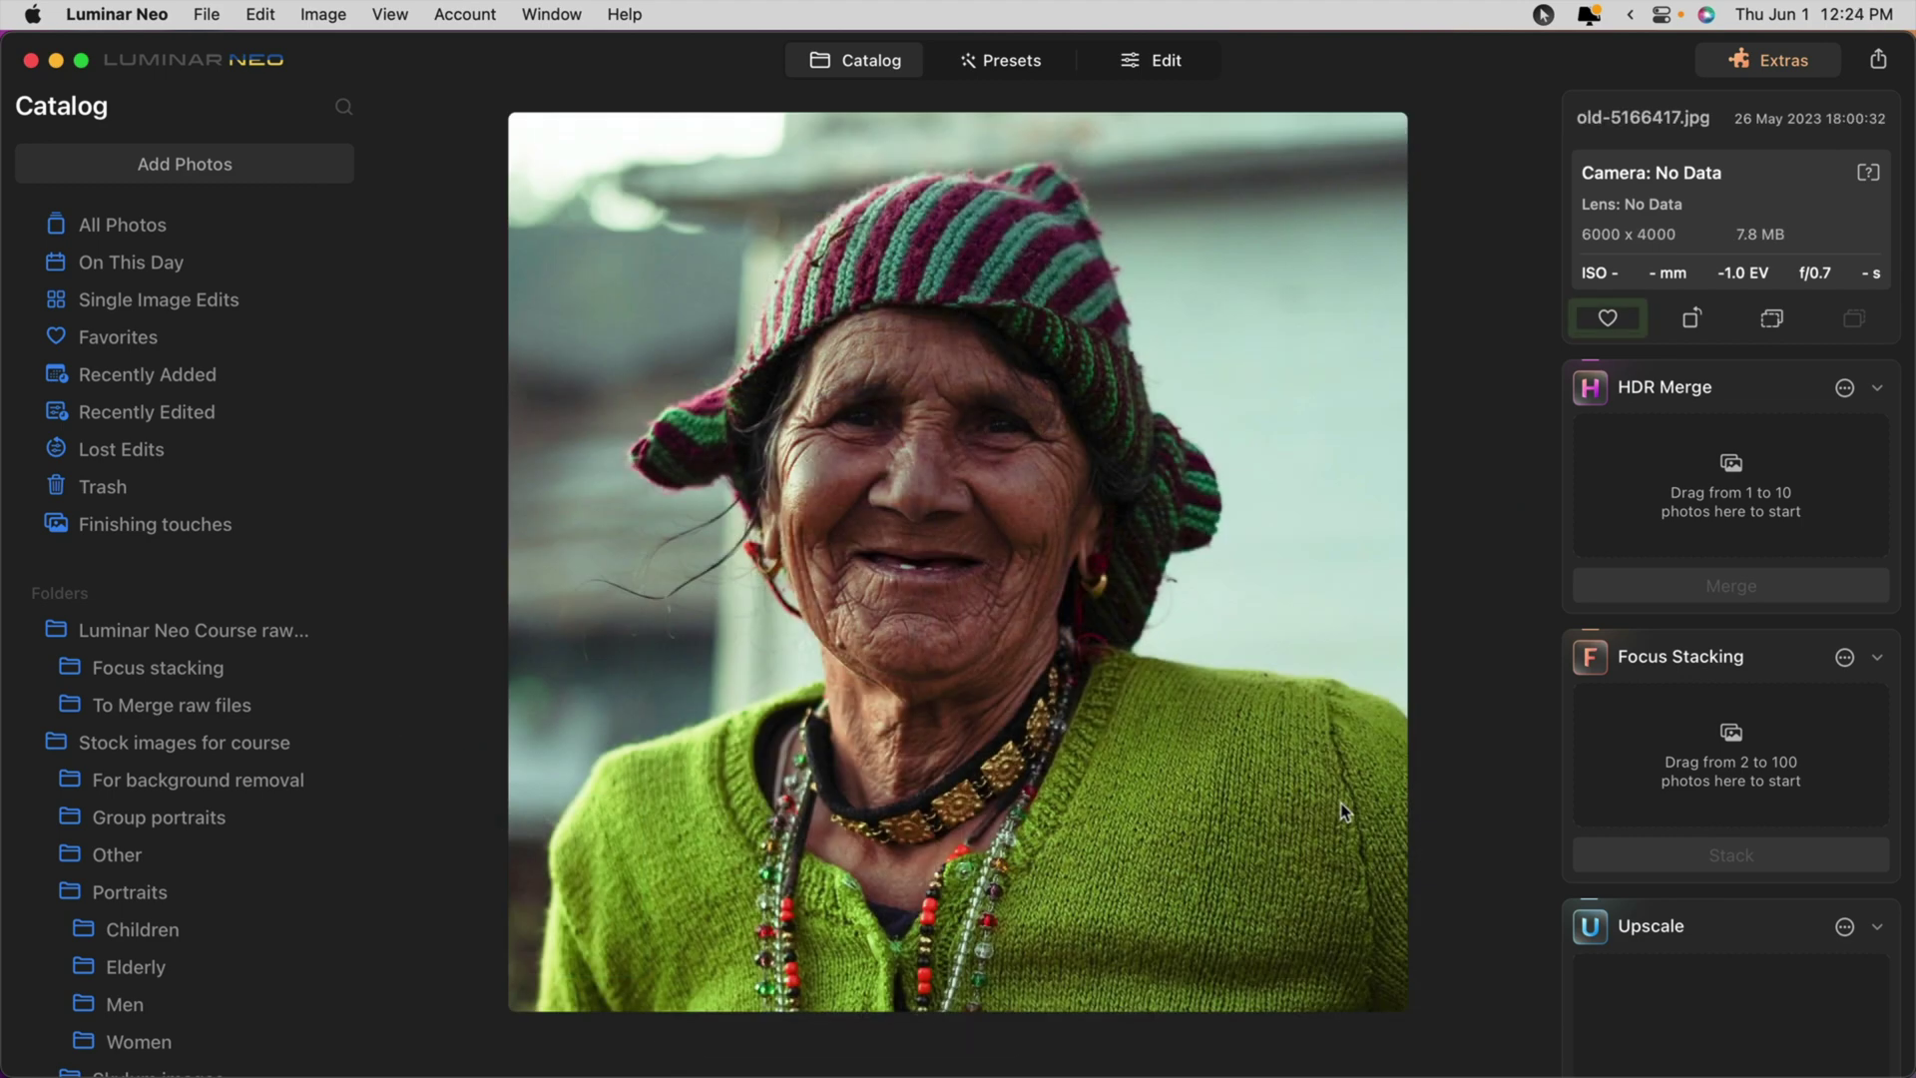
{"action": "key", "text": "Right"}
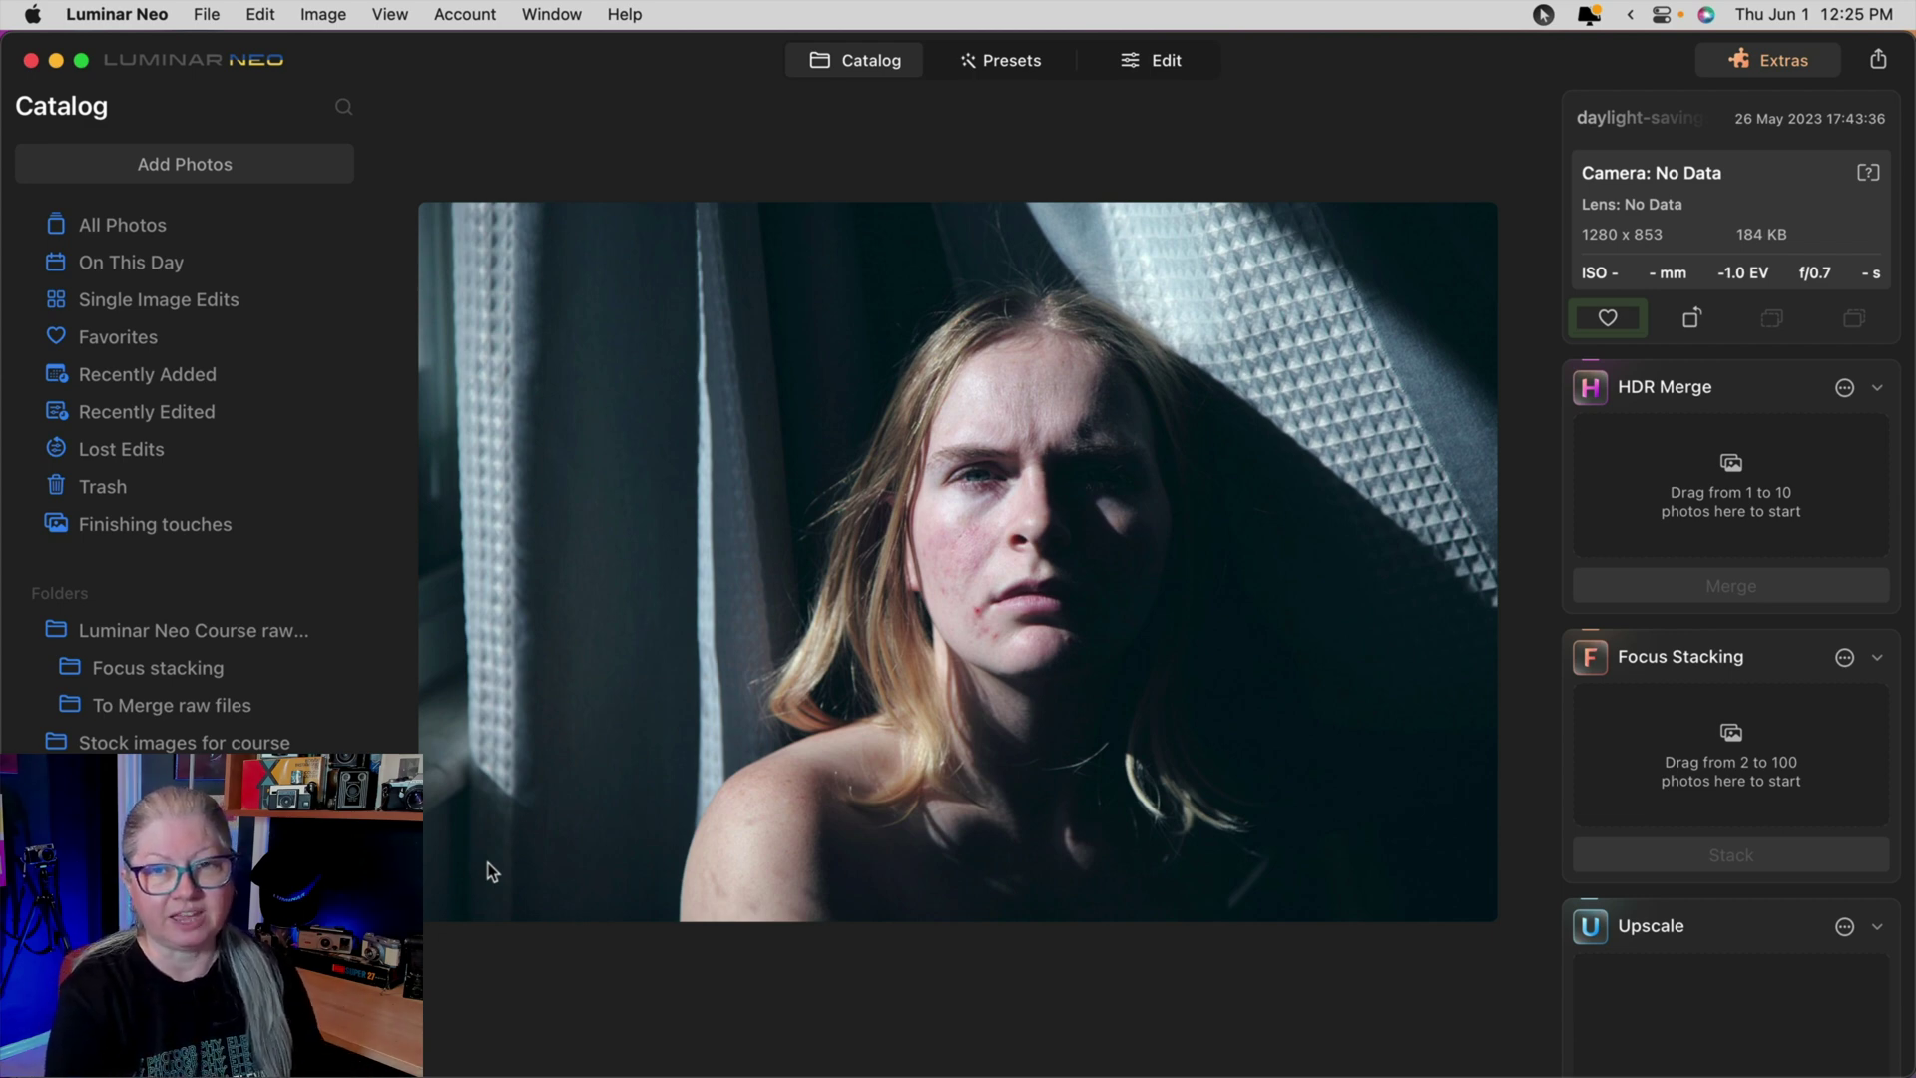
View the 2560 x 1706 upscaled curtain portrait, then go back to the thumbnail grid
{"action": "key", "text": "Right"}
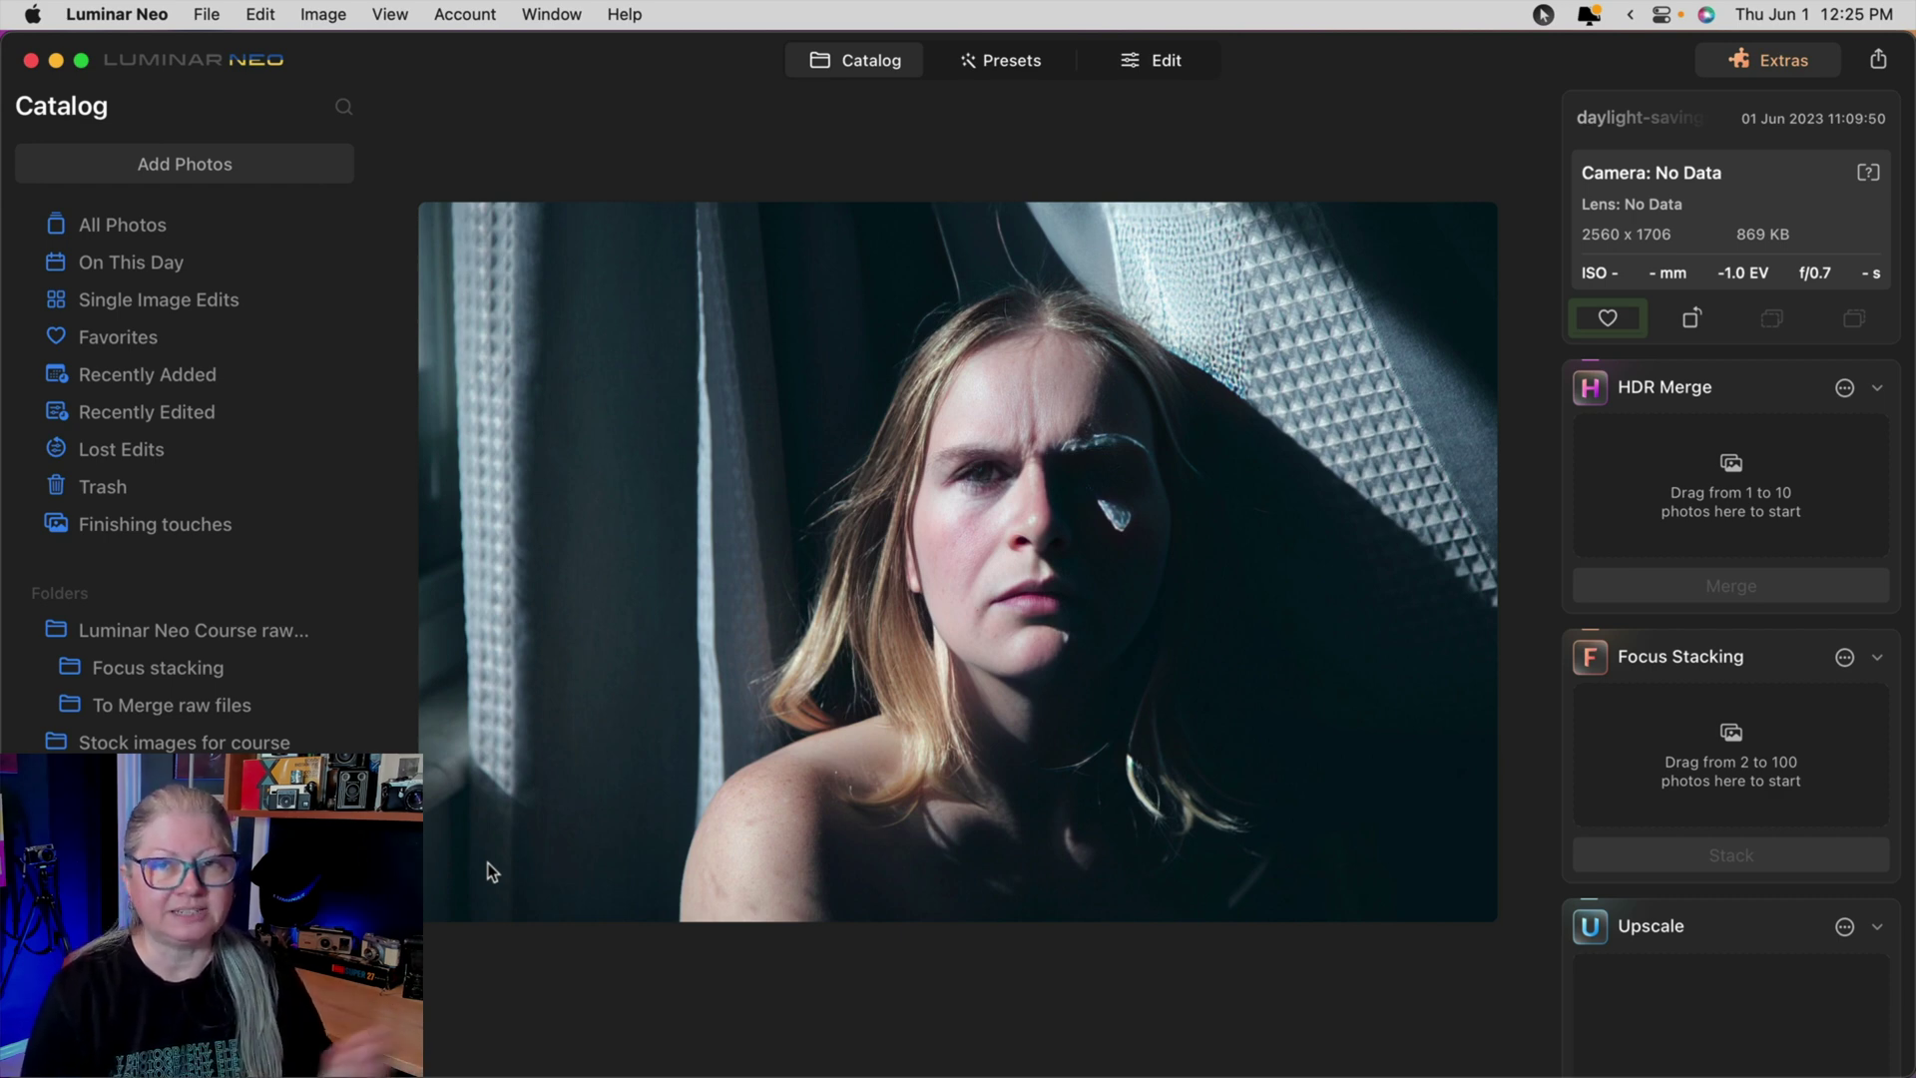
{"action": "double_click", "coordinate": [770, 727]}
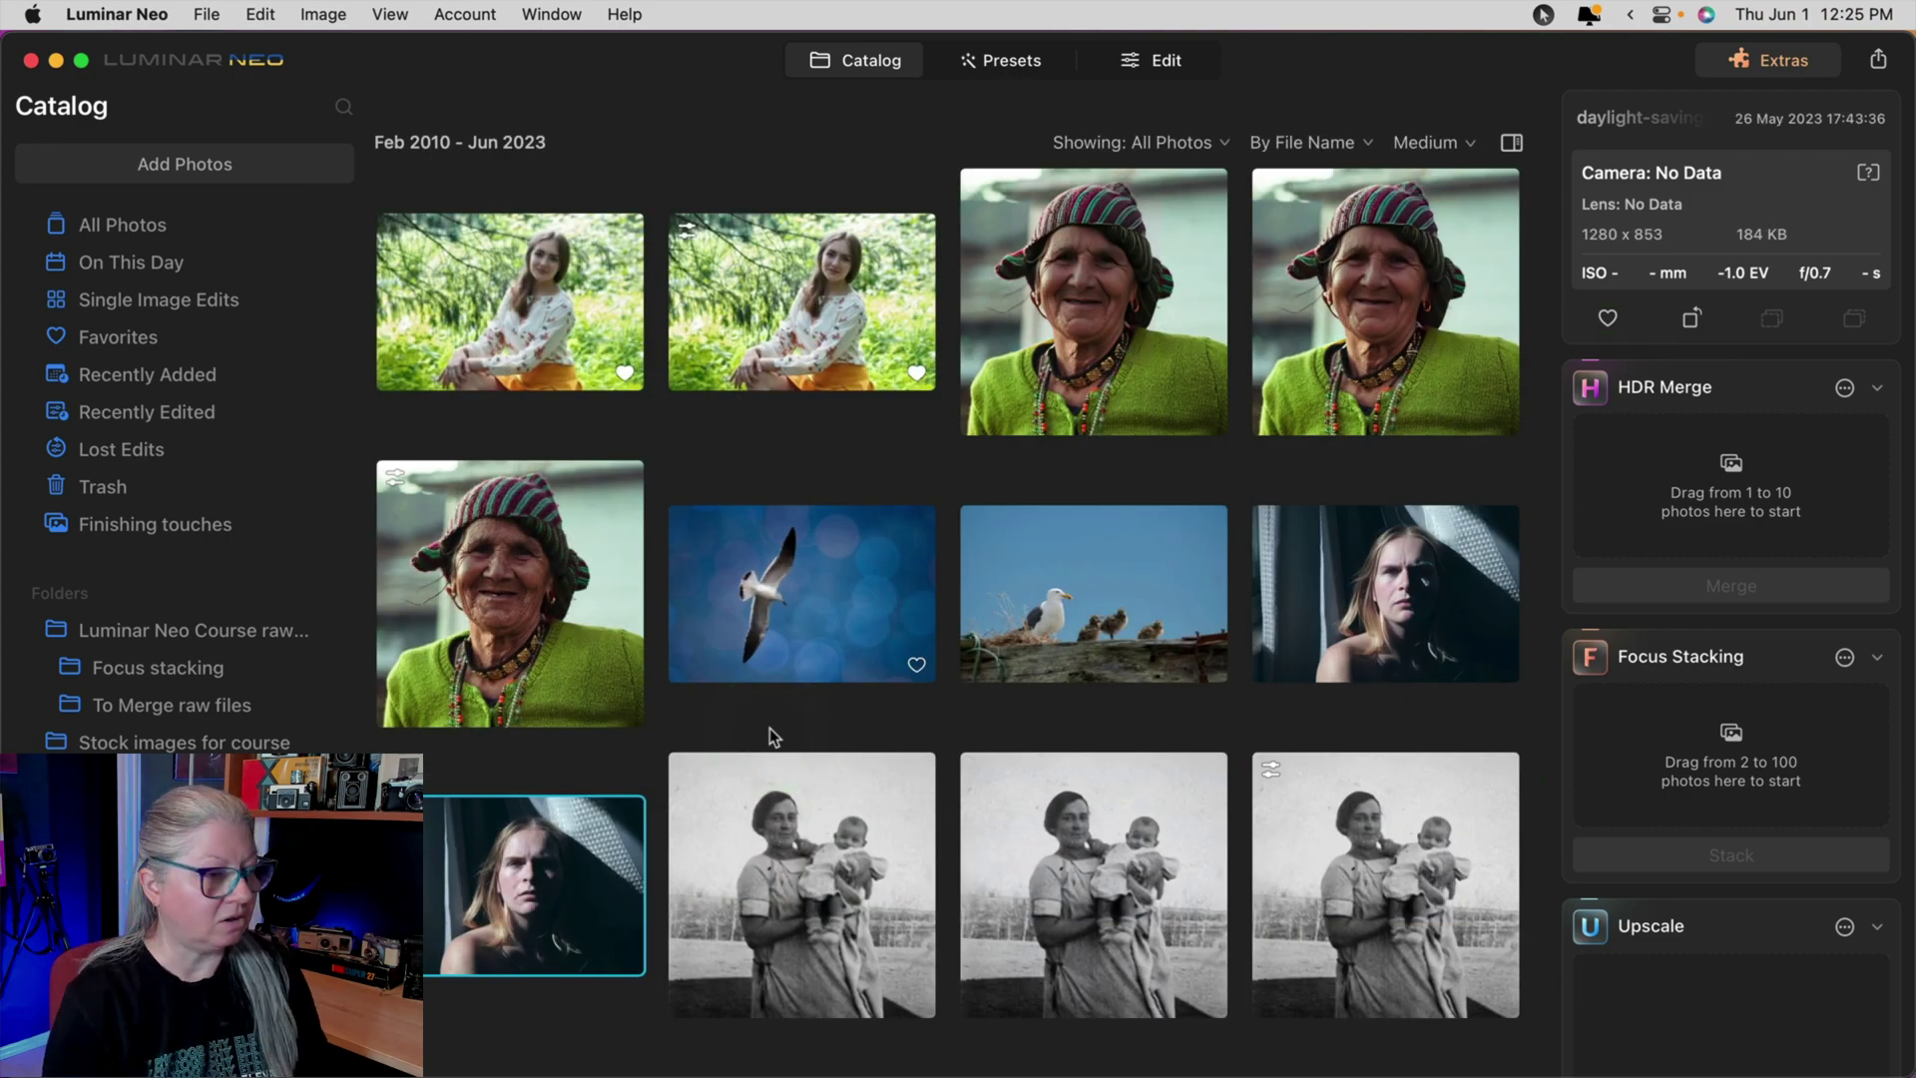
Collapse the HDR Merge and Focus Stacking sections in Extras so Upscale sits beneath them
{"action": "left_click", "coordinate": [1093, 732]}
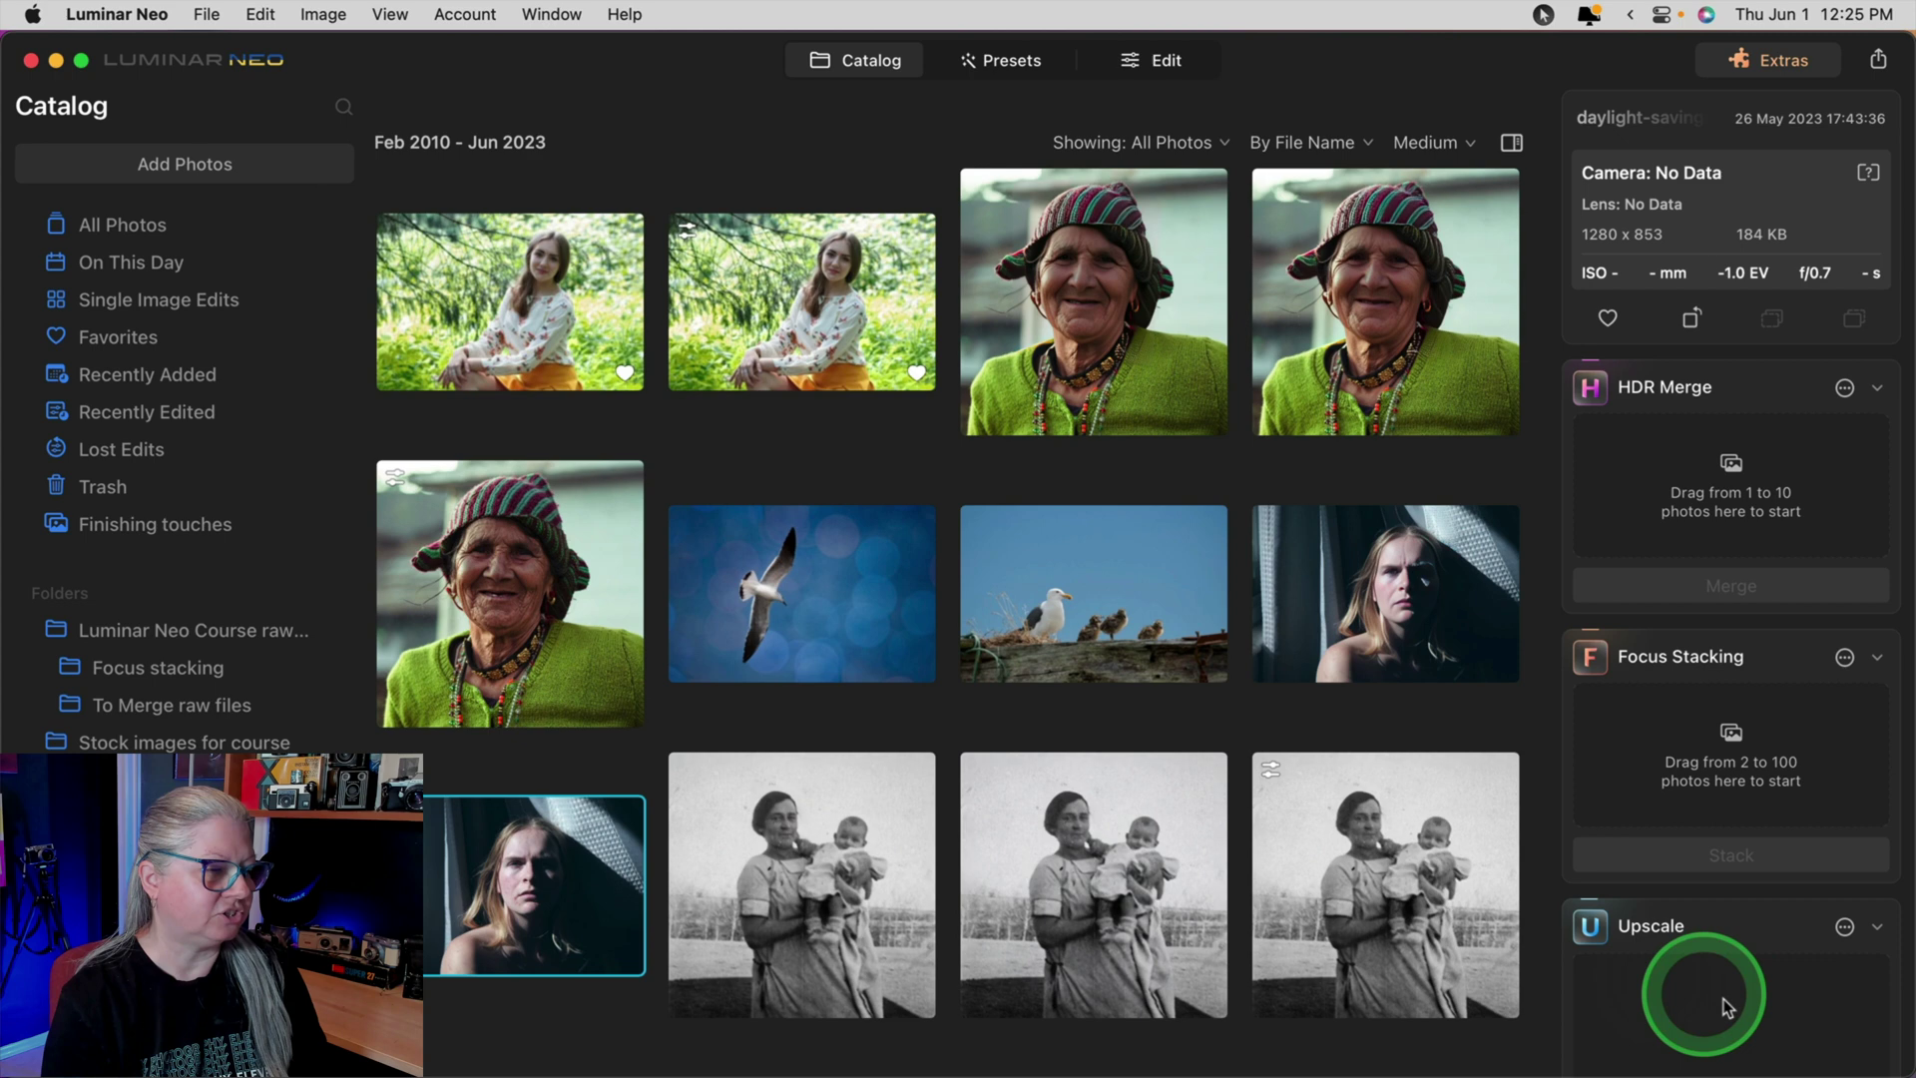
{"action": "scroll", "coordinate": [1738, 624], "scroll_direction": "down", "scroll_amount": 3}
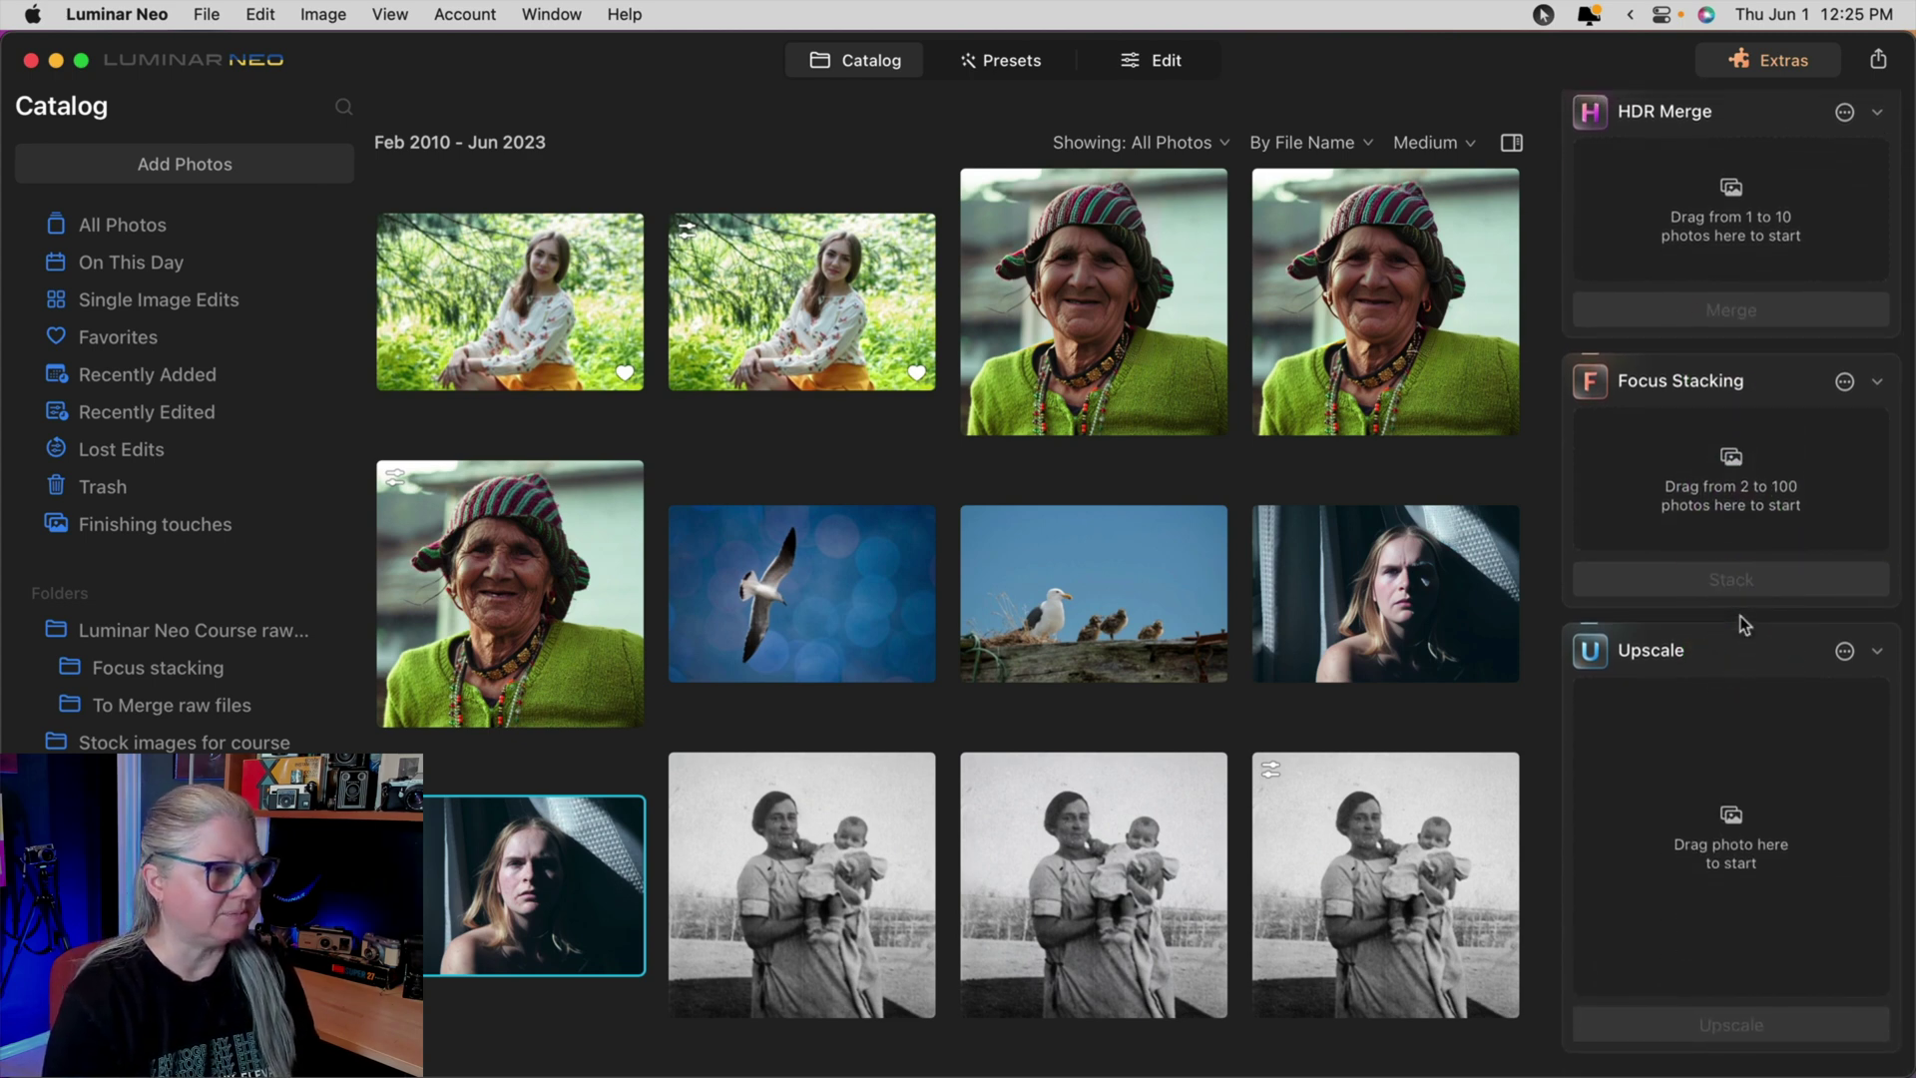
{"action": "scroll", "coordinate": [1741, 623], "scroll_direction": "up", "scroll_amount": 3}
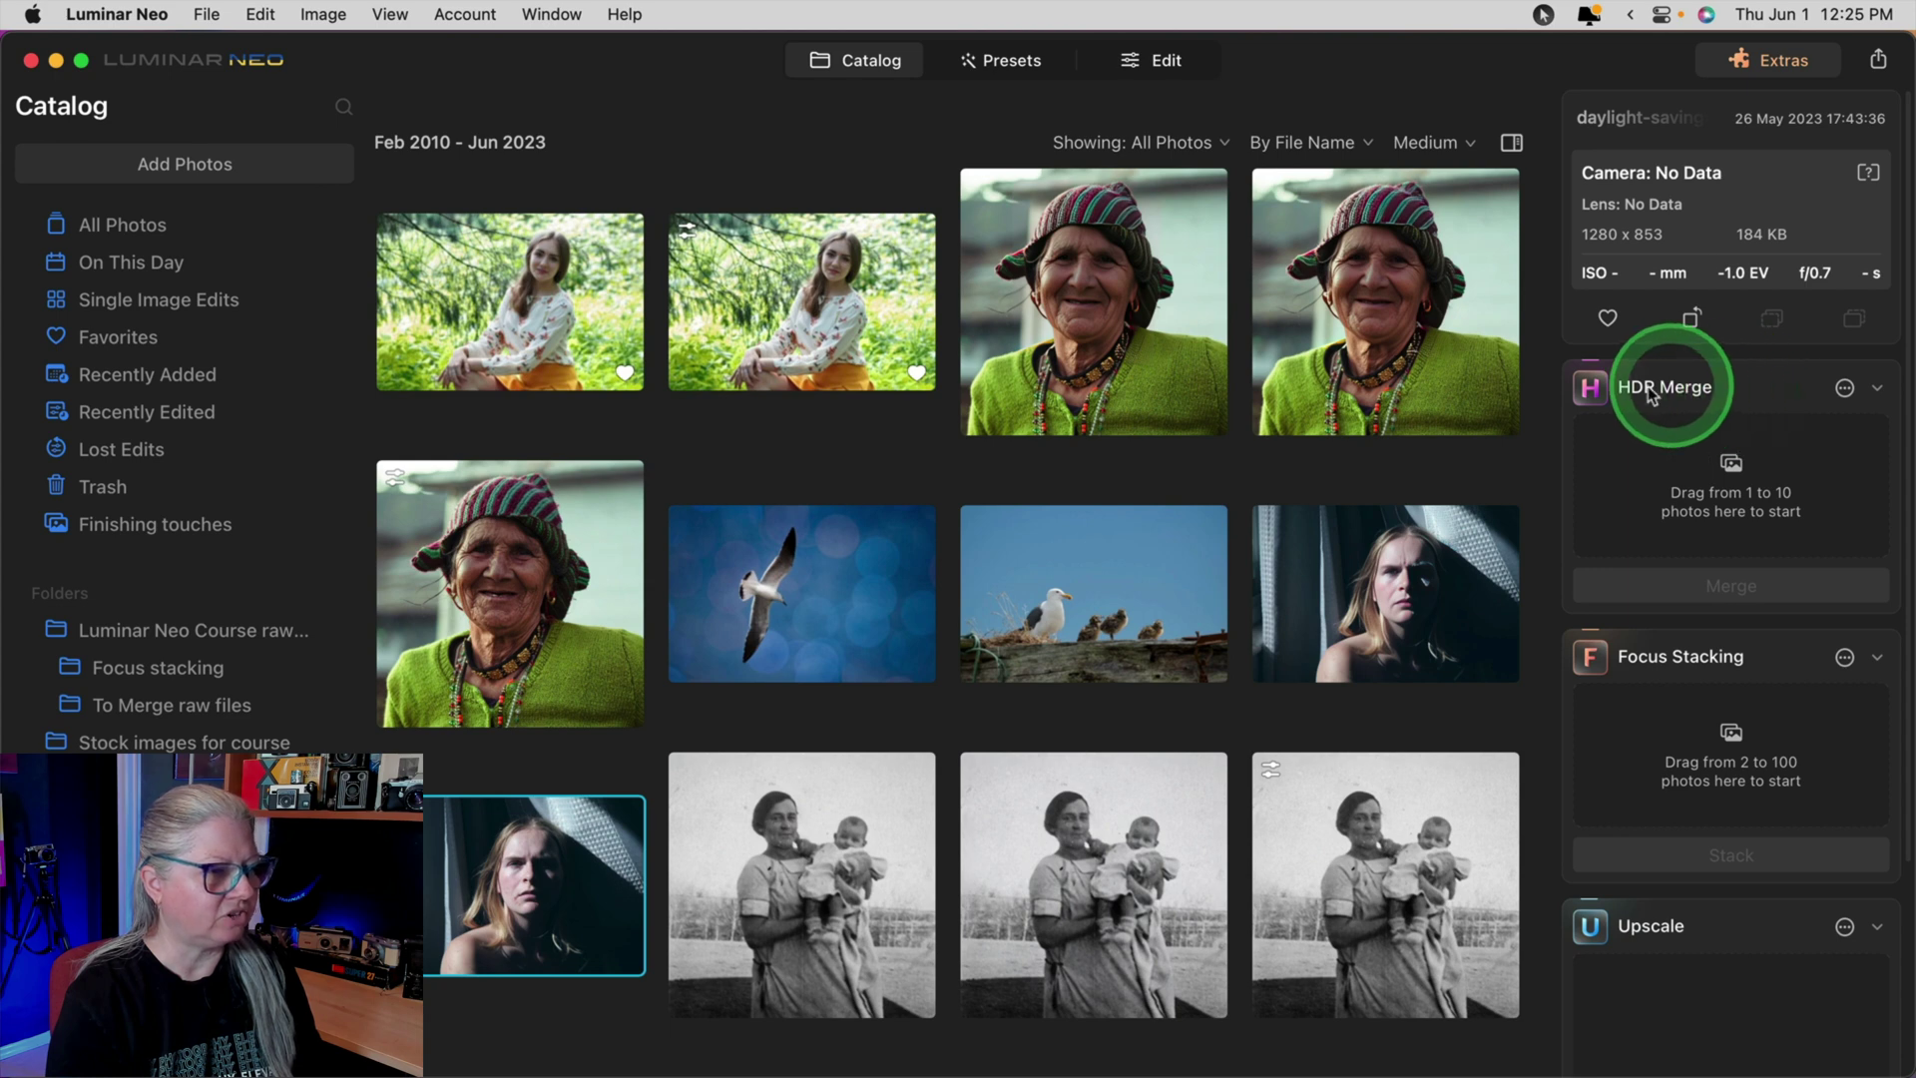
{"action": "left_click", "coordinate": [1737, 387]}
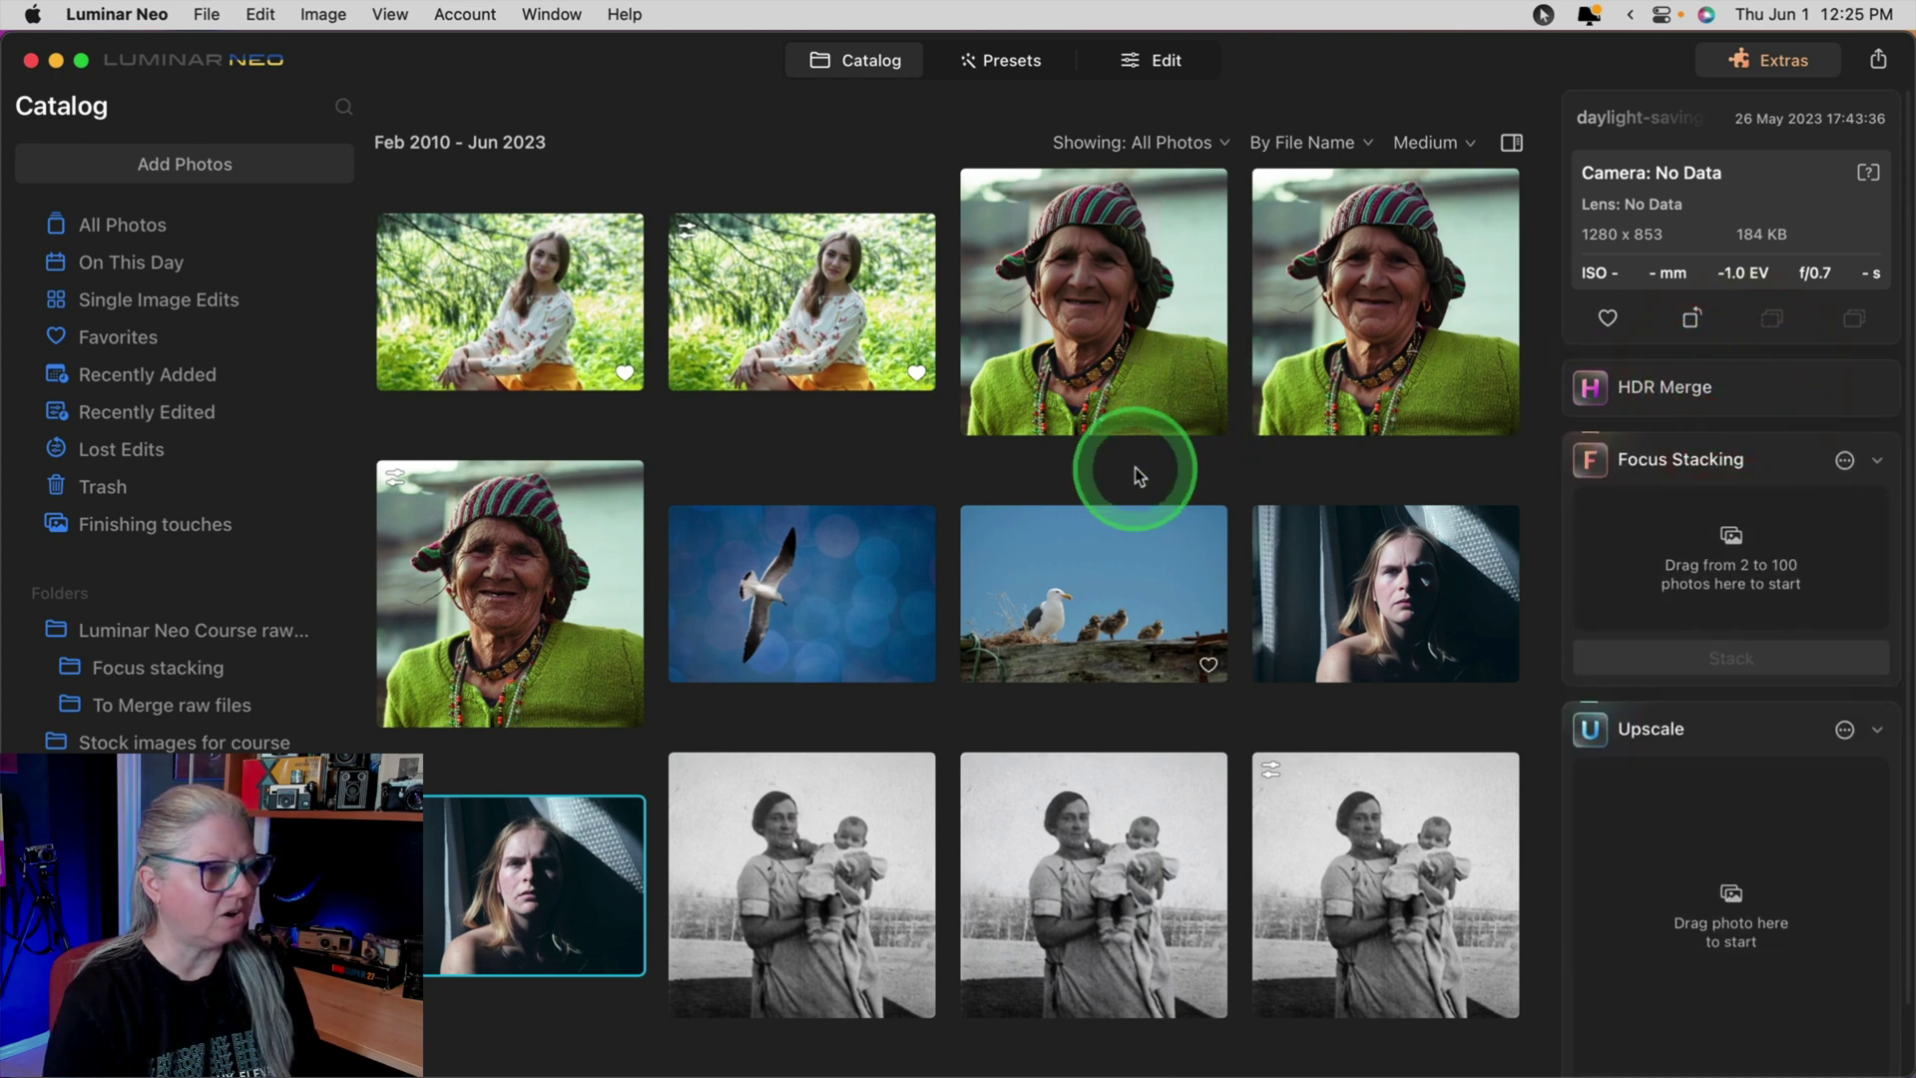
{"action": "left_click", "coordinate": [1689, 464]}
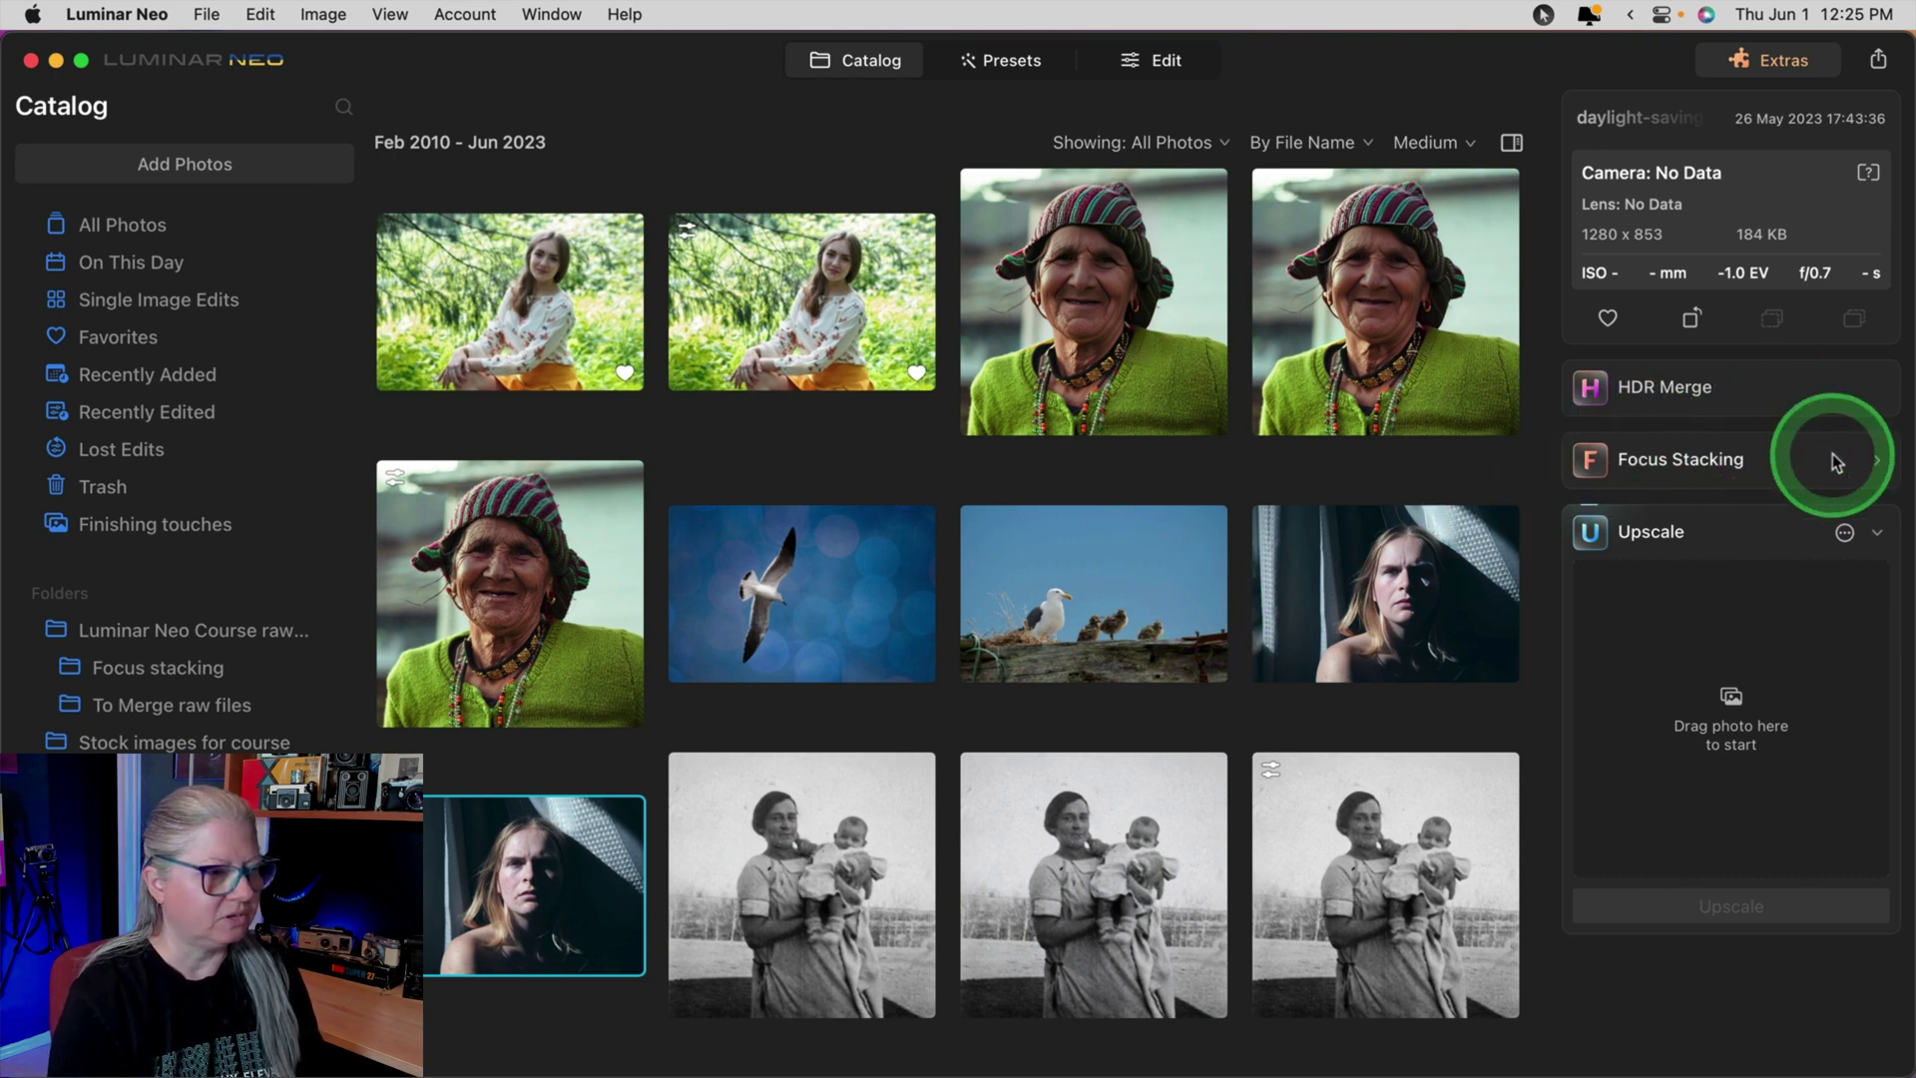
{"action": "left_click", "coordinate": [1879, 464]}
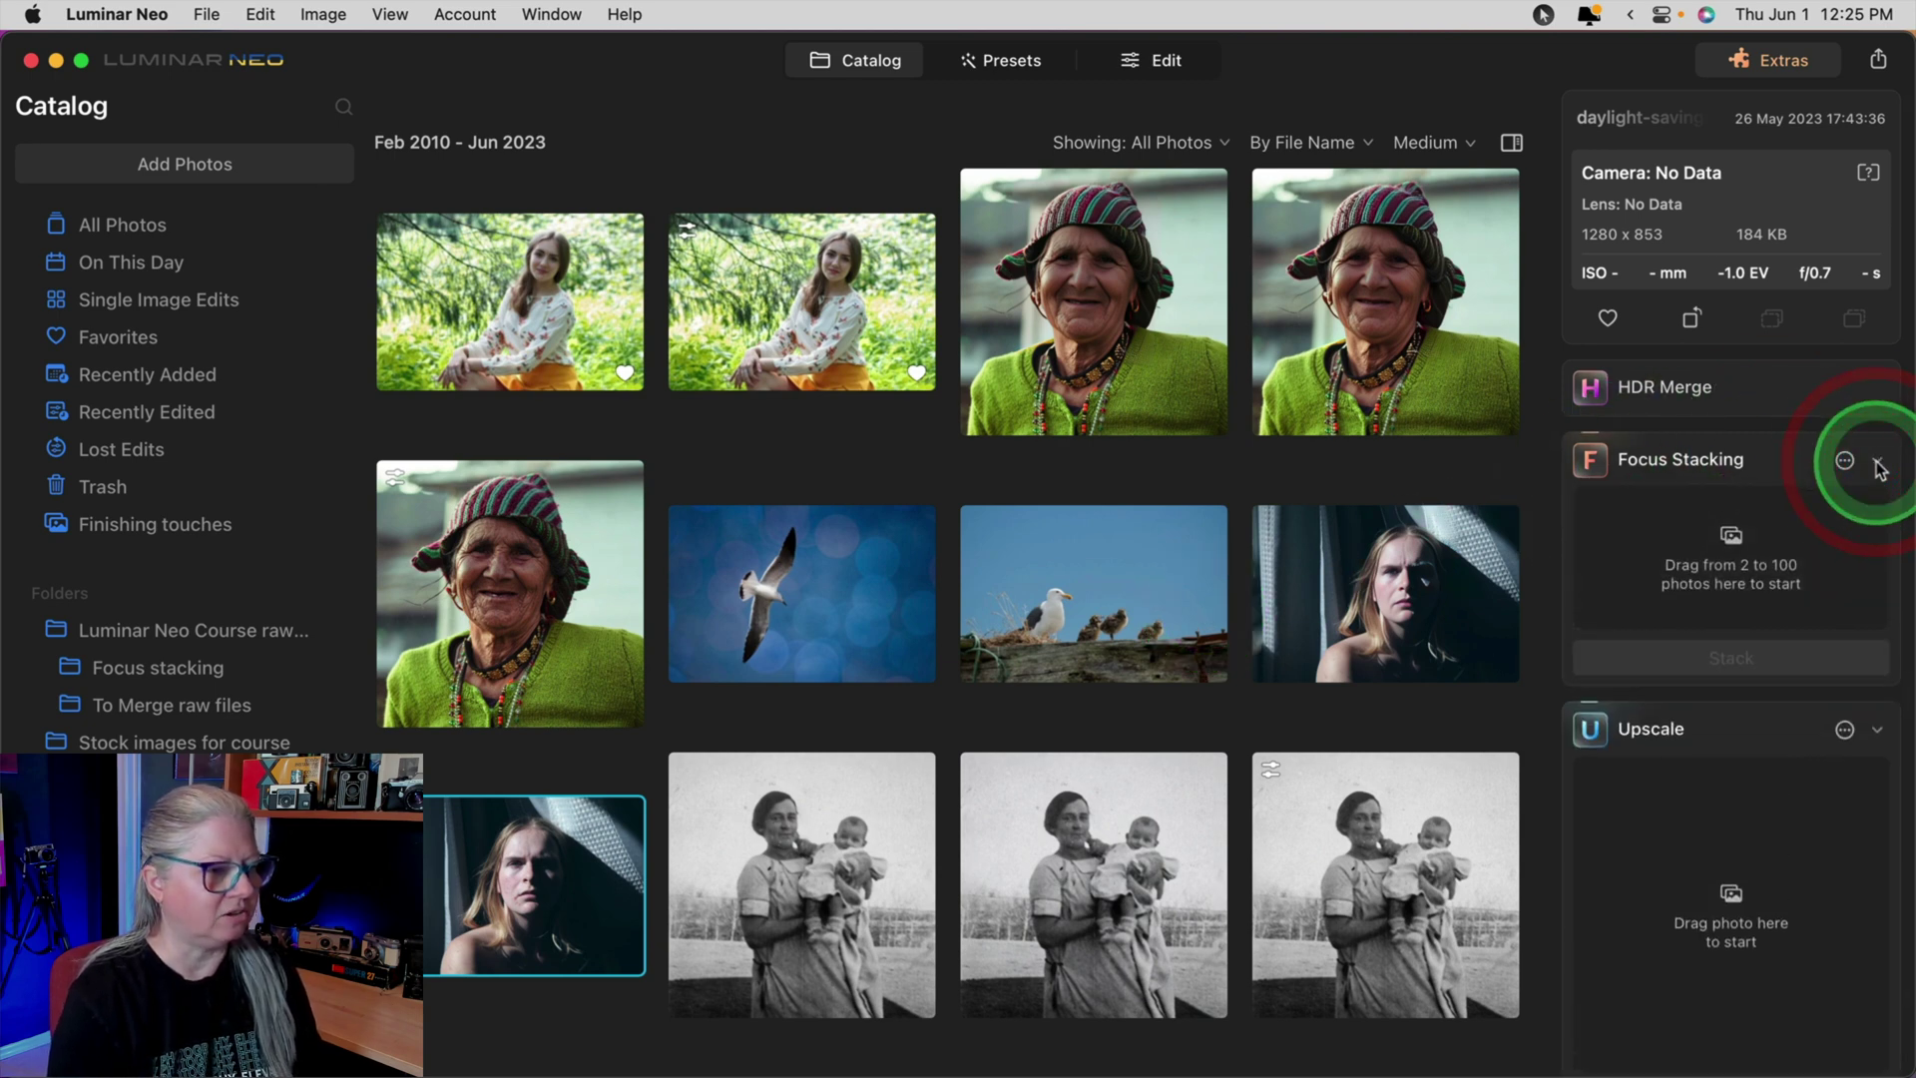
{"action": "left_click", "coordinate": [1879, 464]}
Upscale the sunlit portrait 2x with Face Enhancer turned on
{"action": "left_click_drag", "start_coordinate": [521, 868], "coordinate": [1646, 735]}
{"action": "left_click", "coordinate": [1845, 534]}
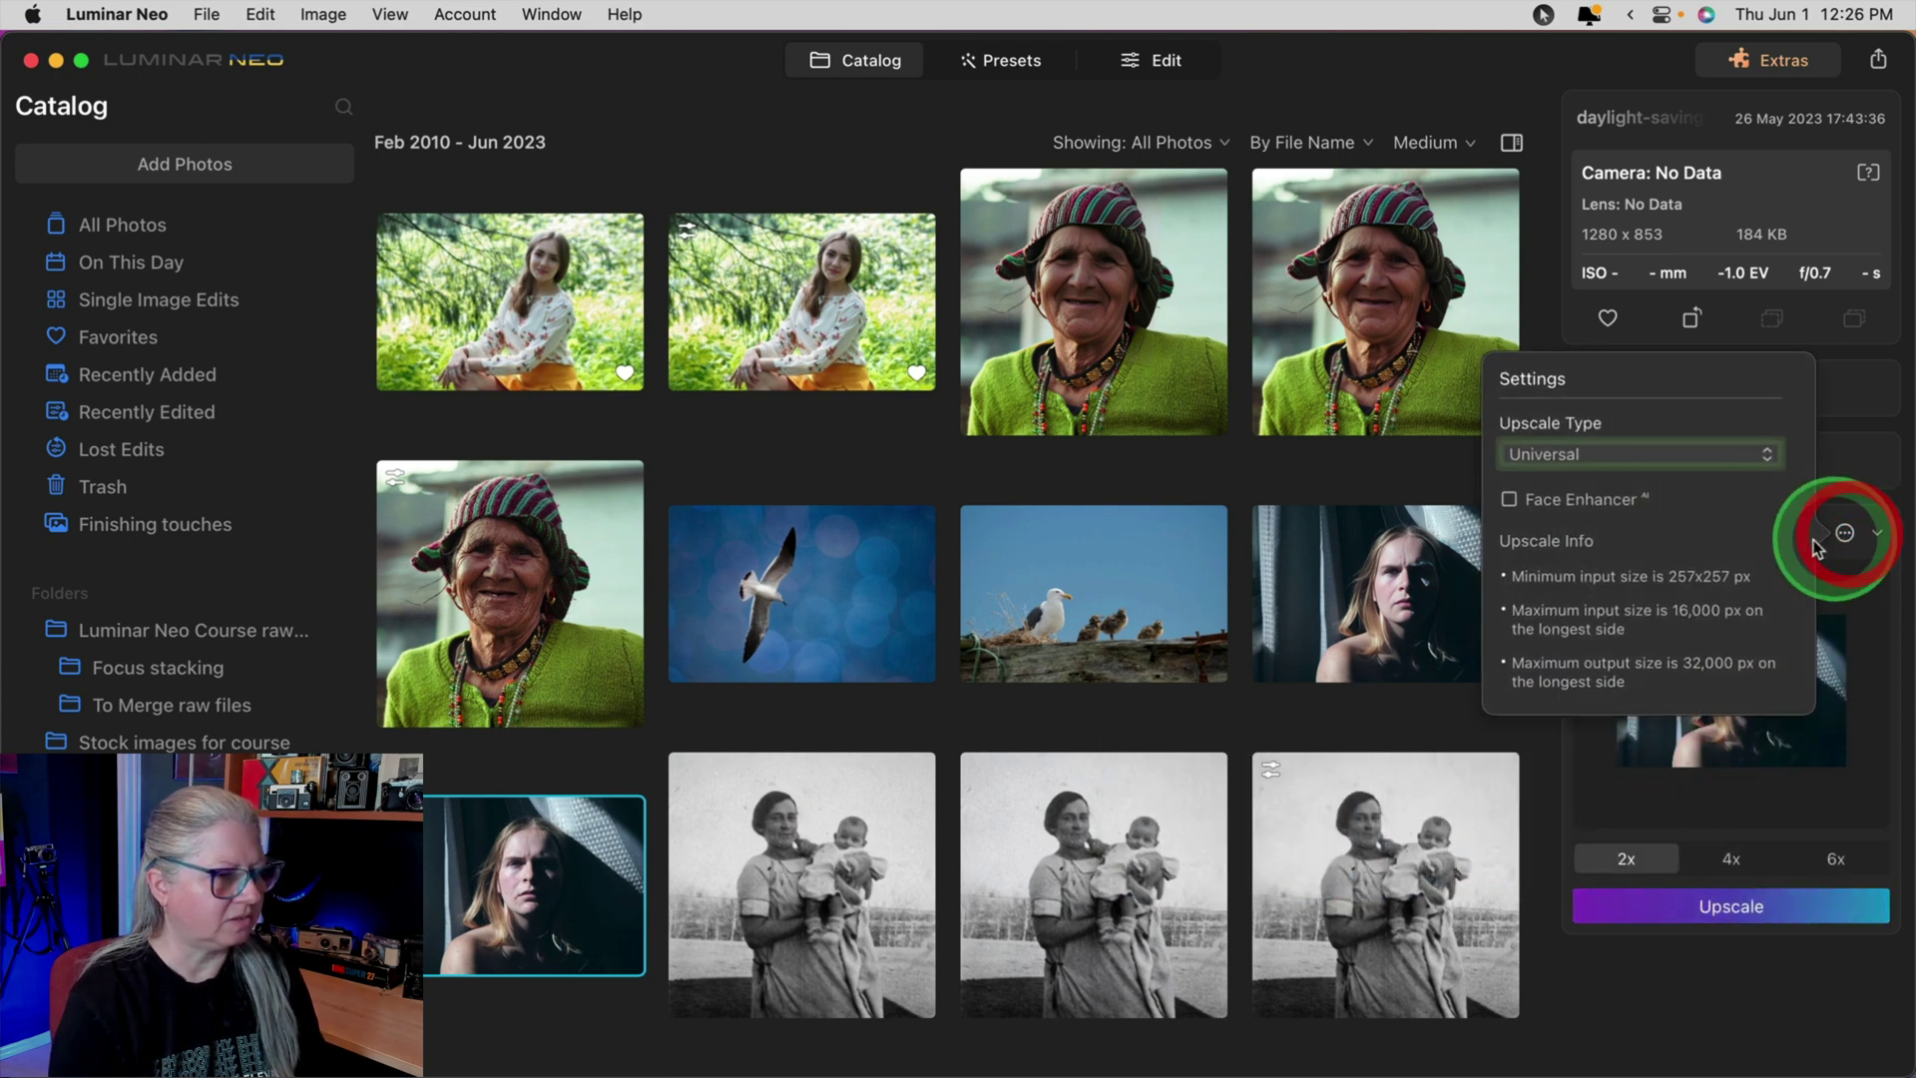
{"action": "left_click", "coordinate": [1510, 499]}
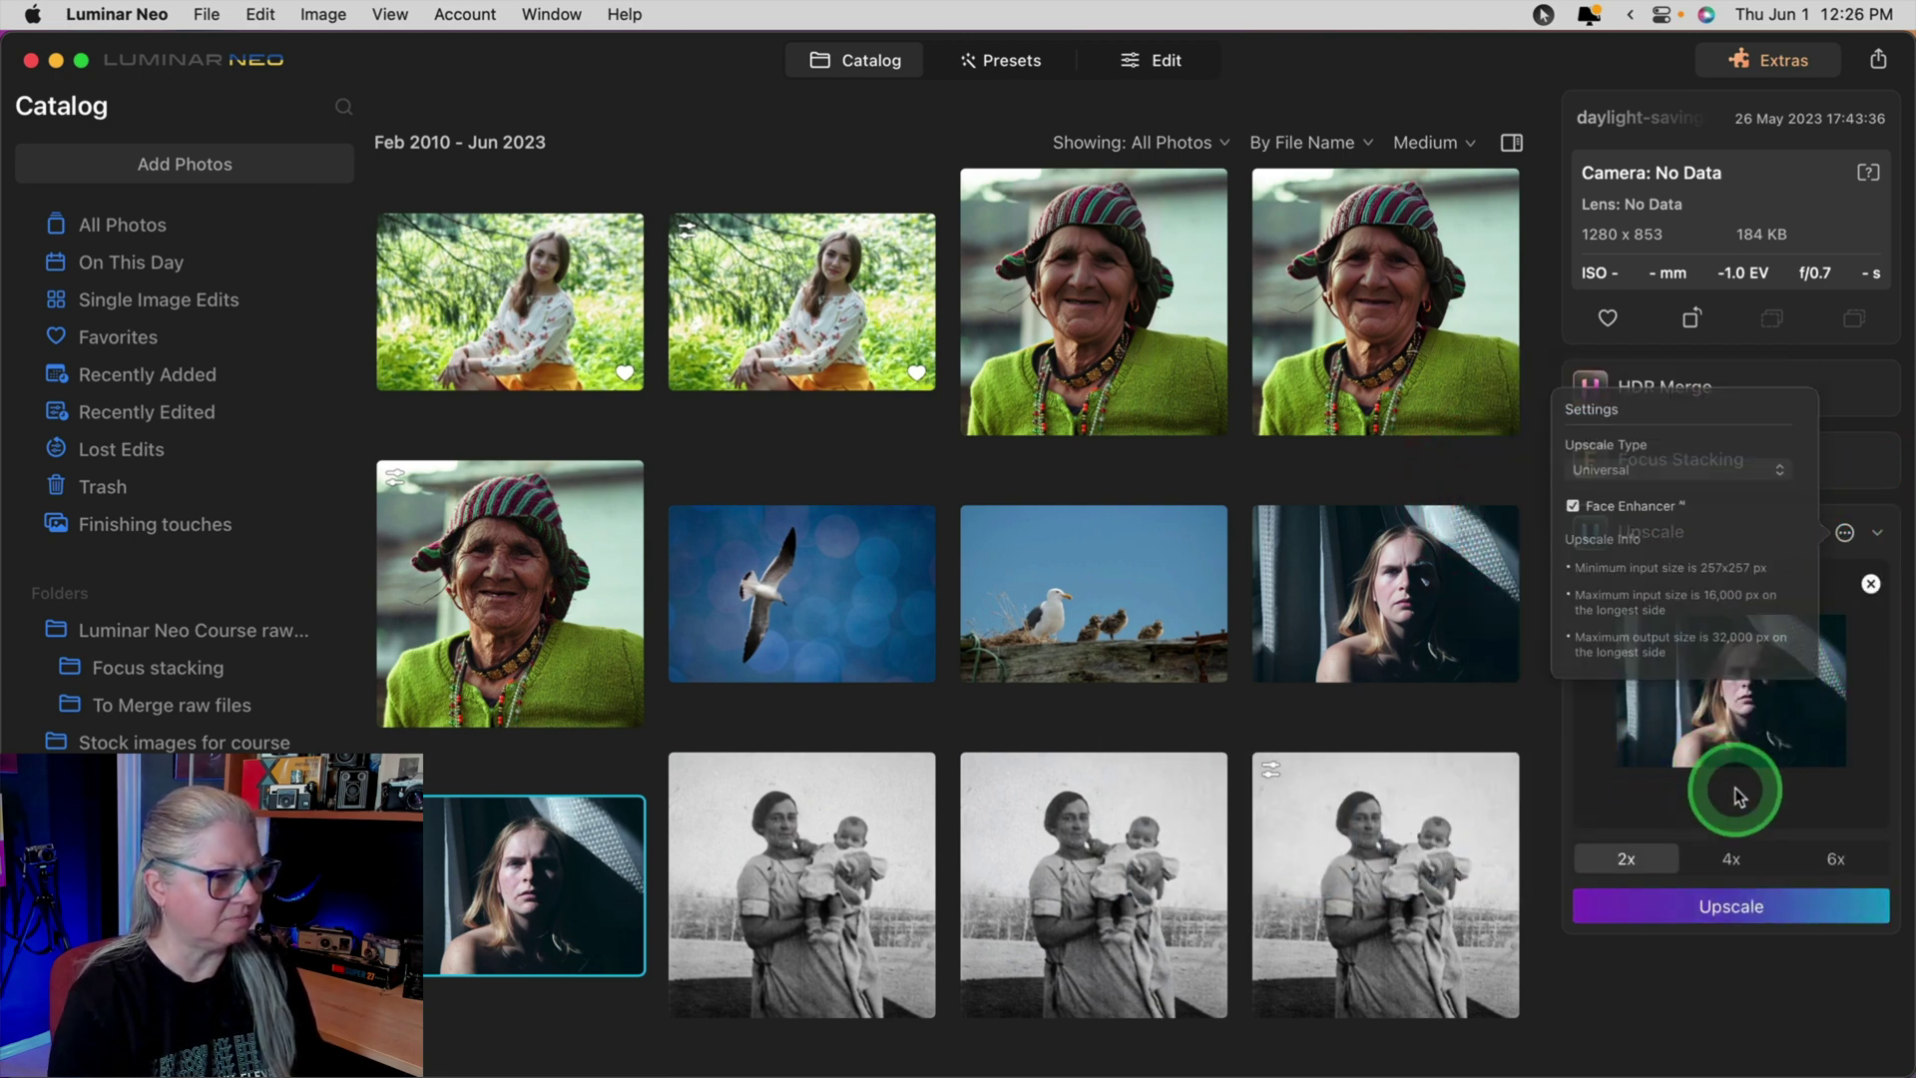
{"action": "left_click", "coordinate": [1731, 906]}
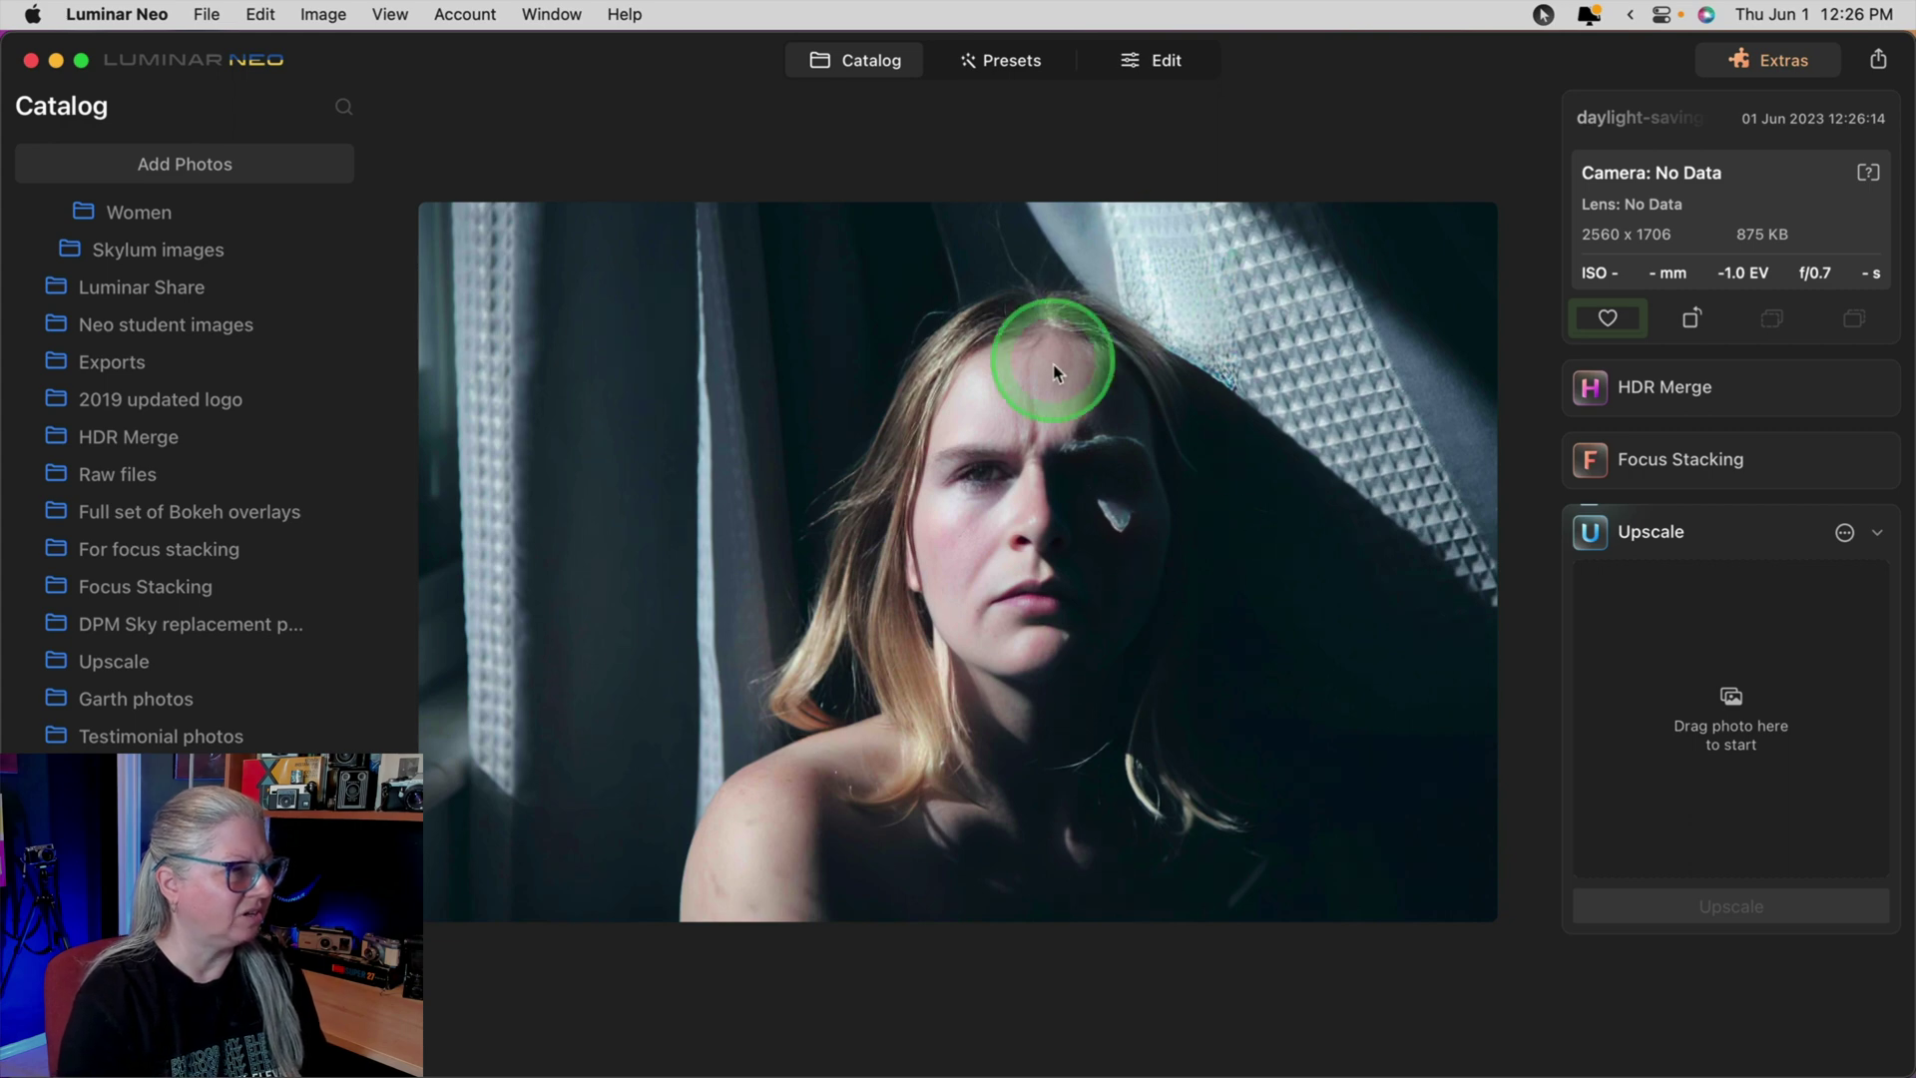
Zoom into the 2560x1706 result to inspect the woman's face and cheek
{"action": "left_click", "coordinate": [1122, 481]}
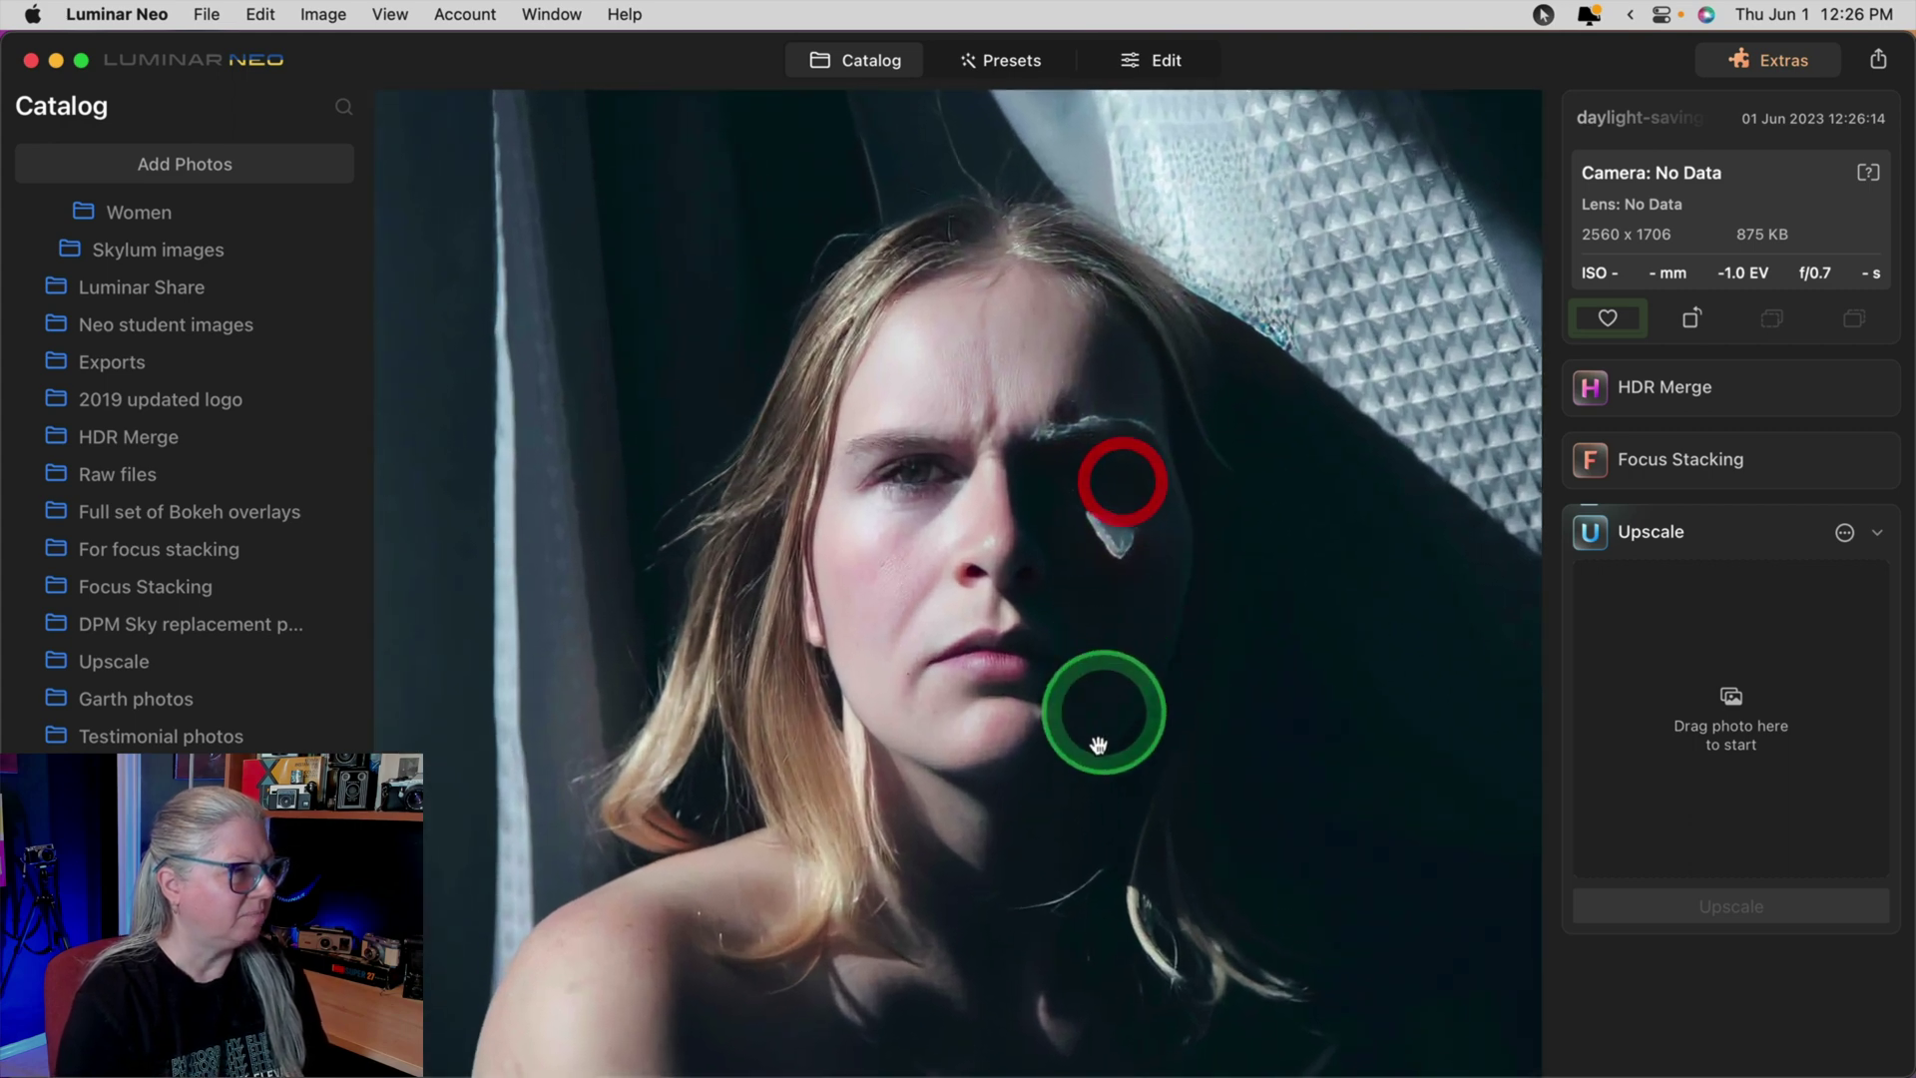
{"action": "left_click", "coordinate": [1191, 750]}
{"action": "left_click", "coordinate": [941, 515]}
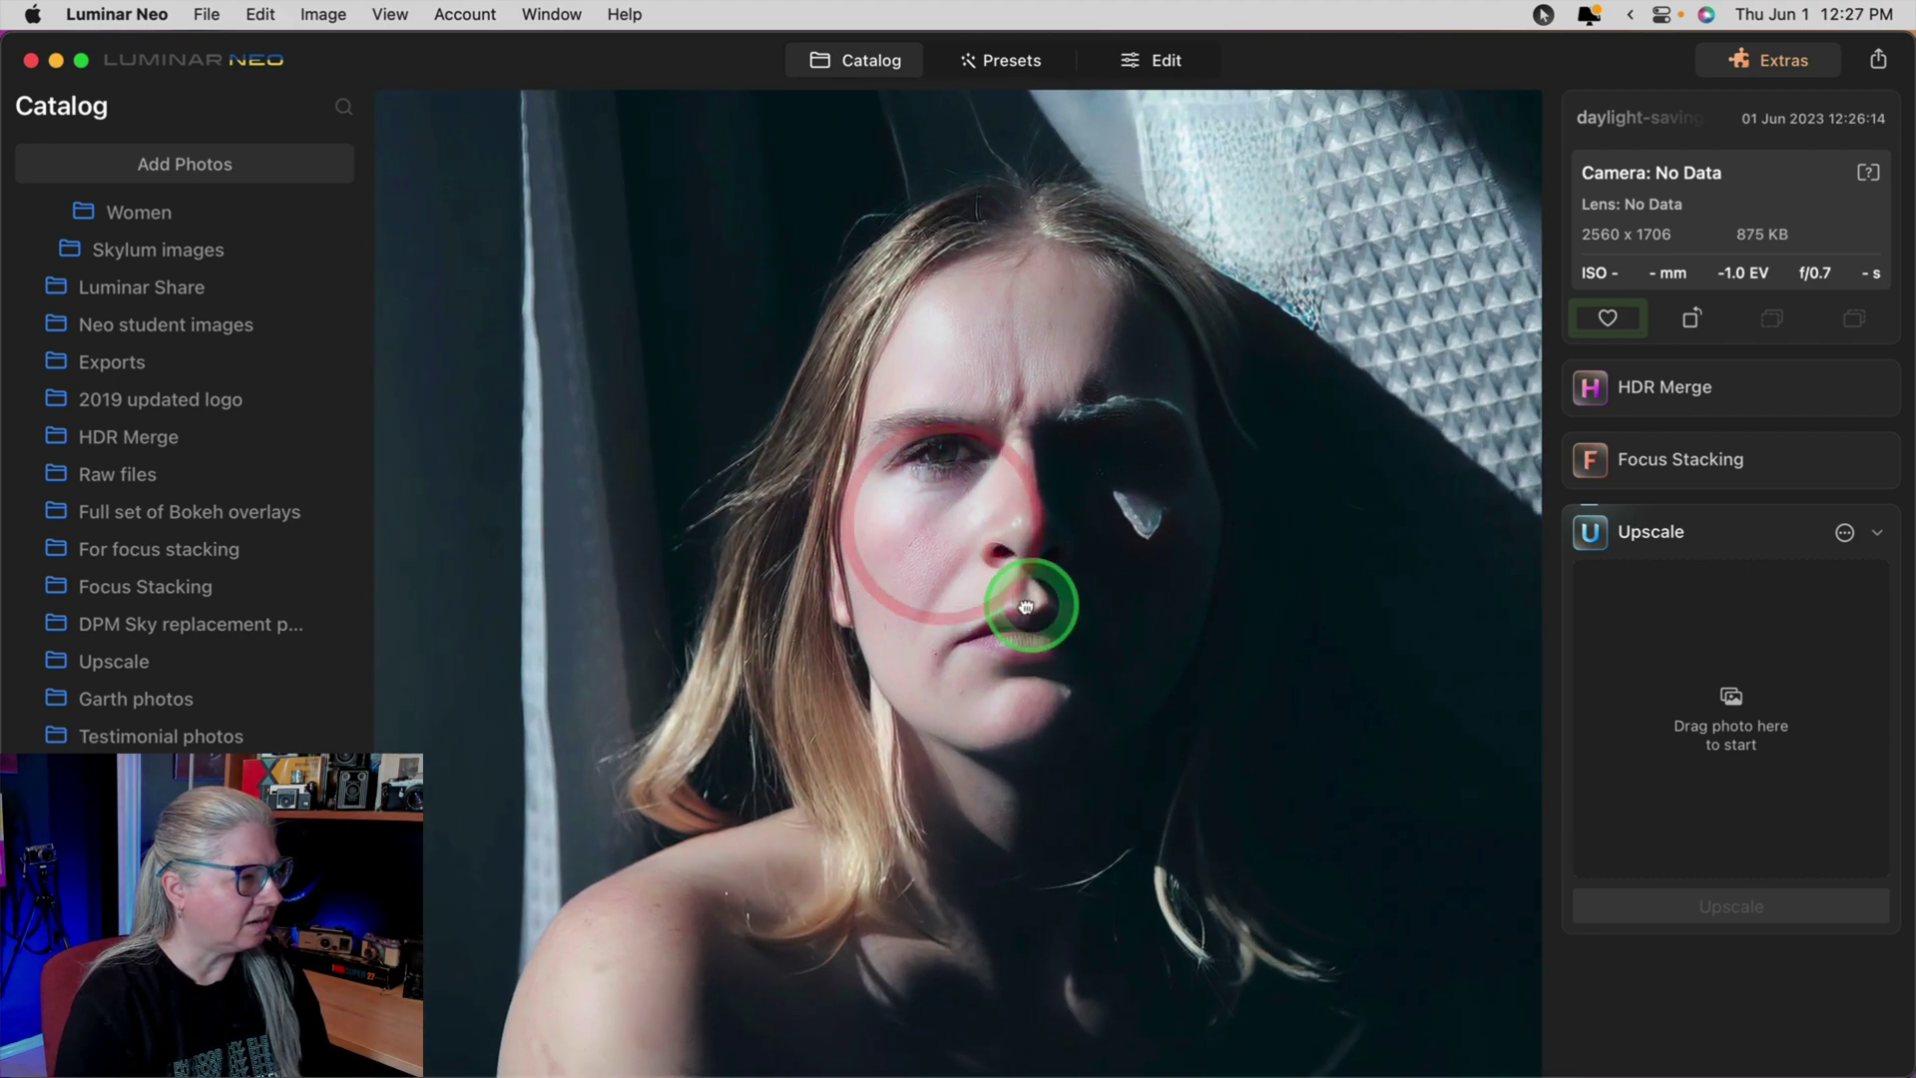
{"action": "left_click", "coordinate": [1004, 599]}
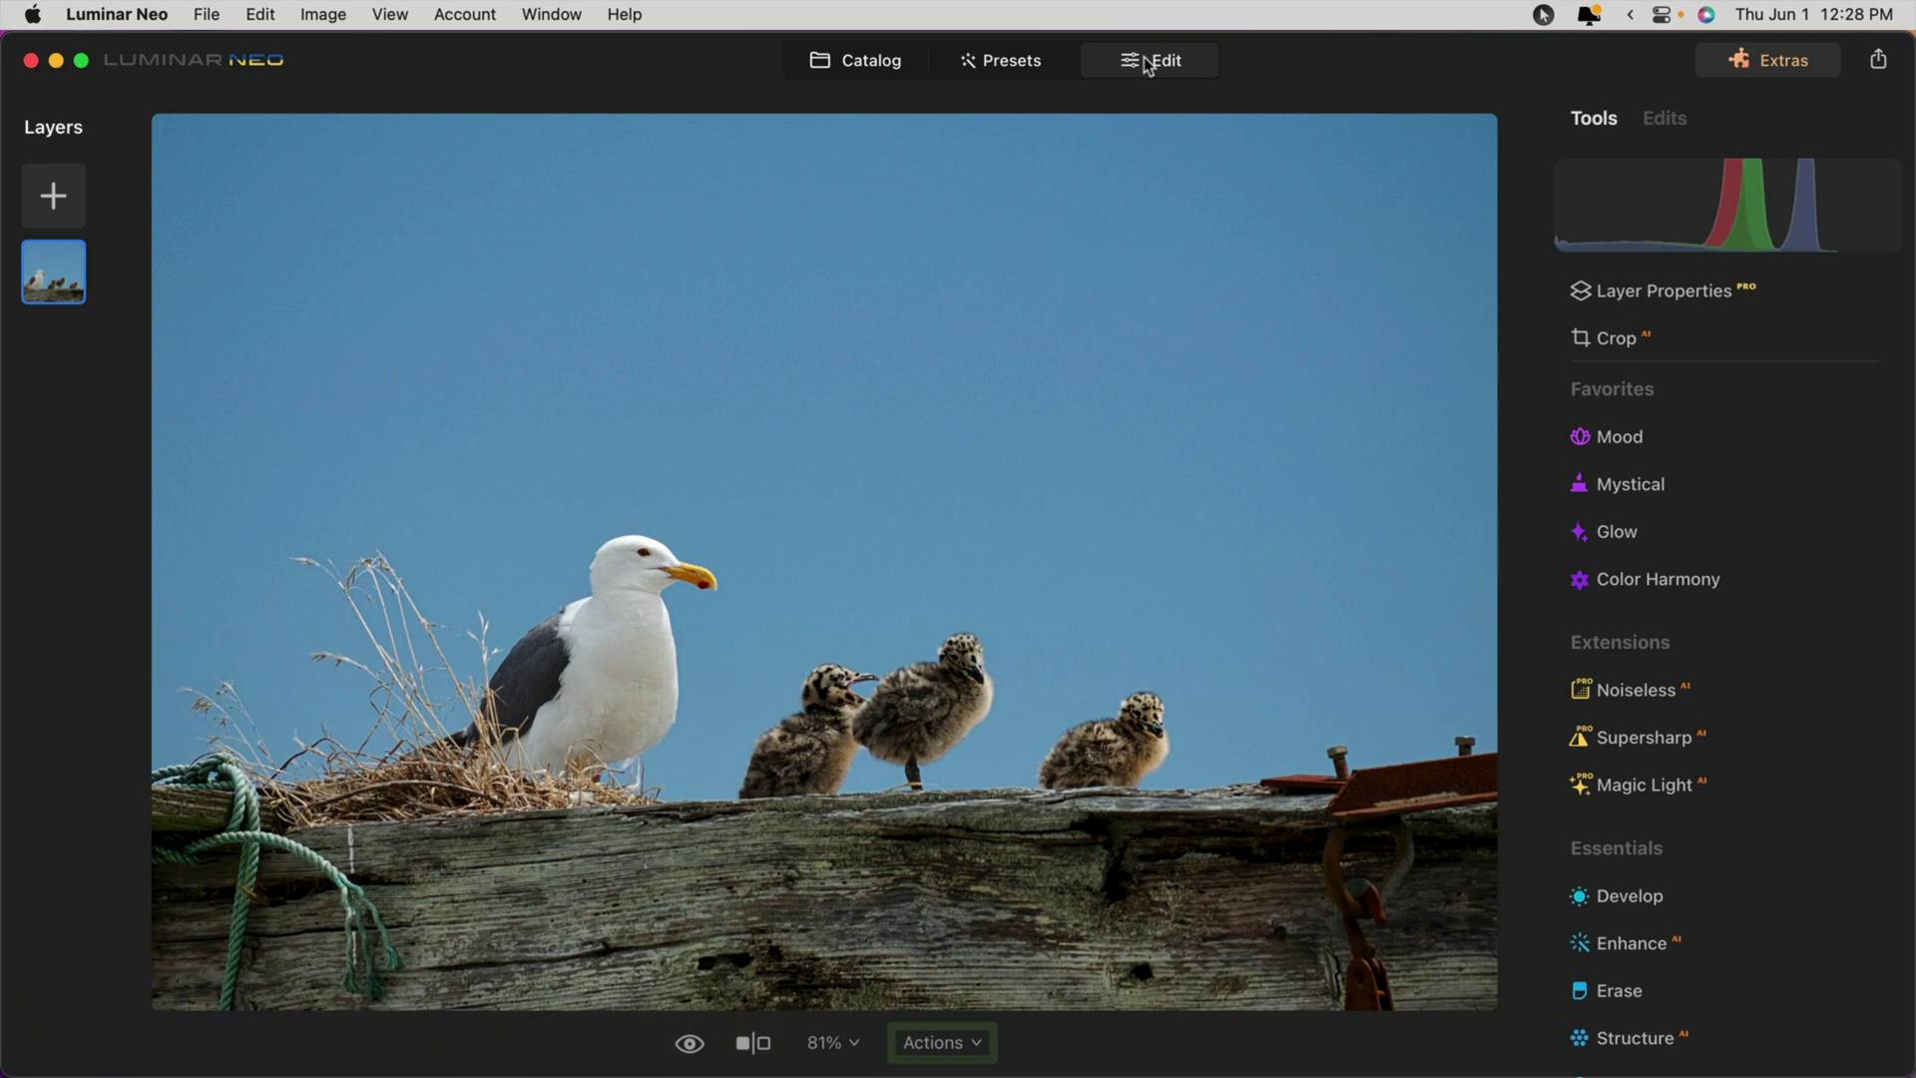
Expand Enhance AI on the seagull photo and open its info description and online manual page
{"action": "scroll", "coordinate": [1712, 728], "scroll_direction": "down", "scroll_amount": 5}
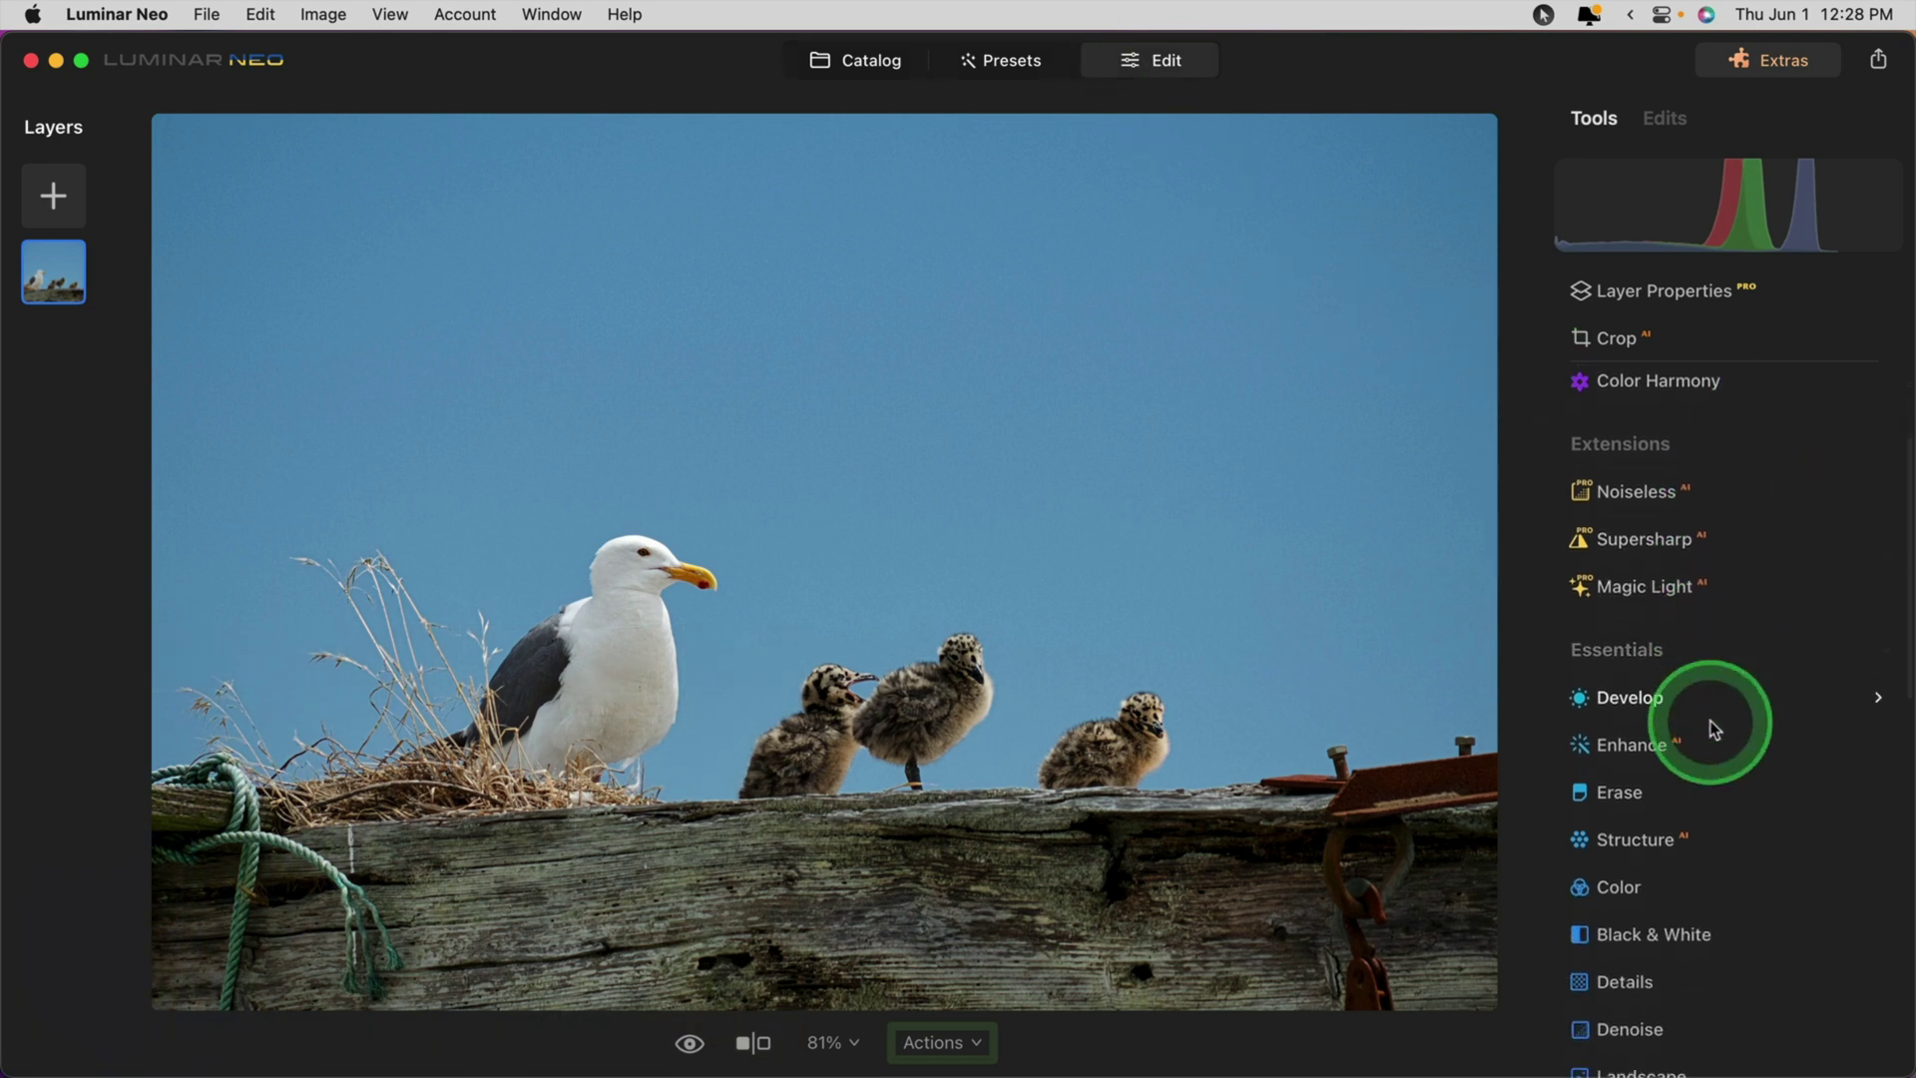
{"action": "left_click", "coordinate": [1620, 683]}
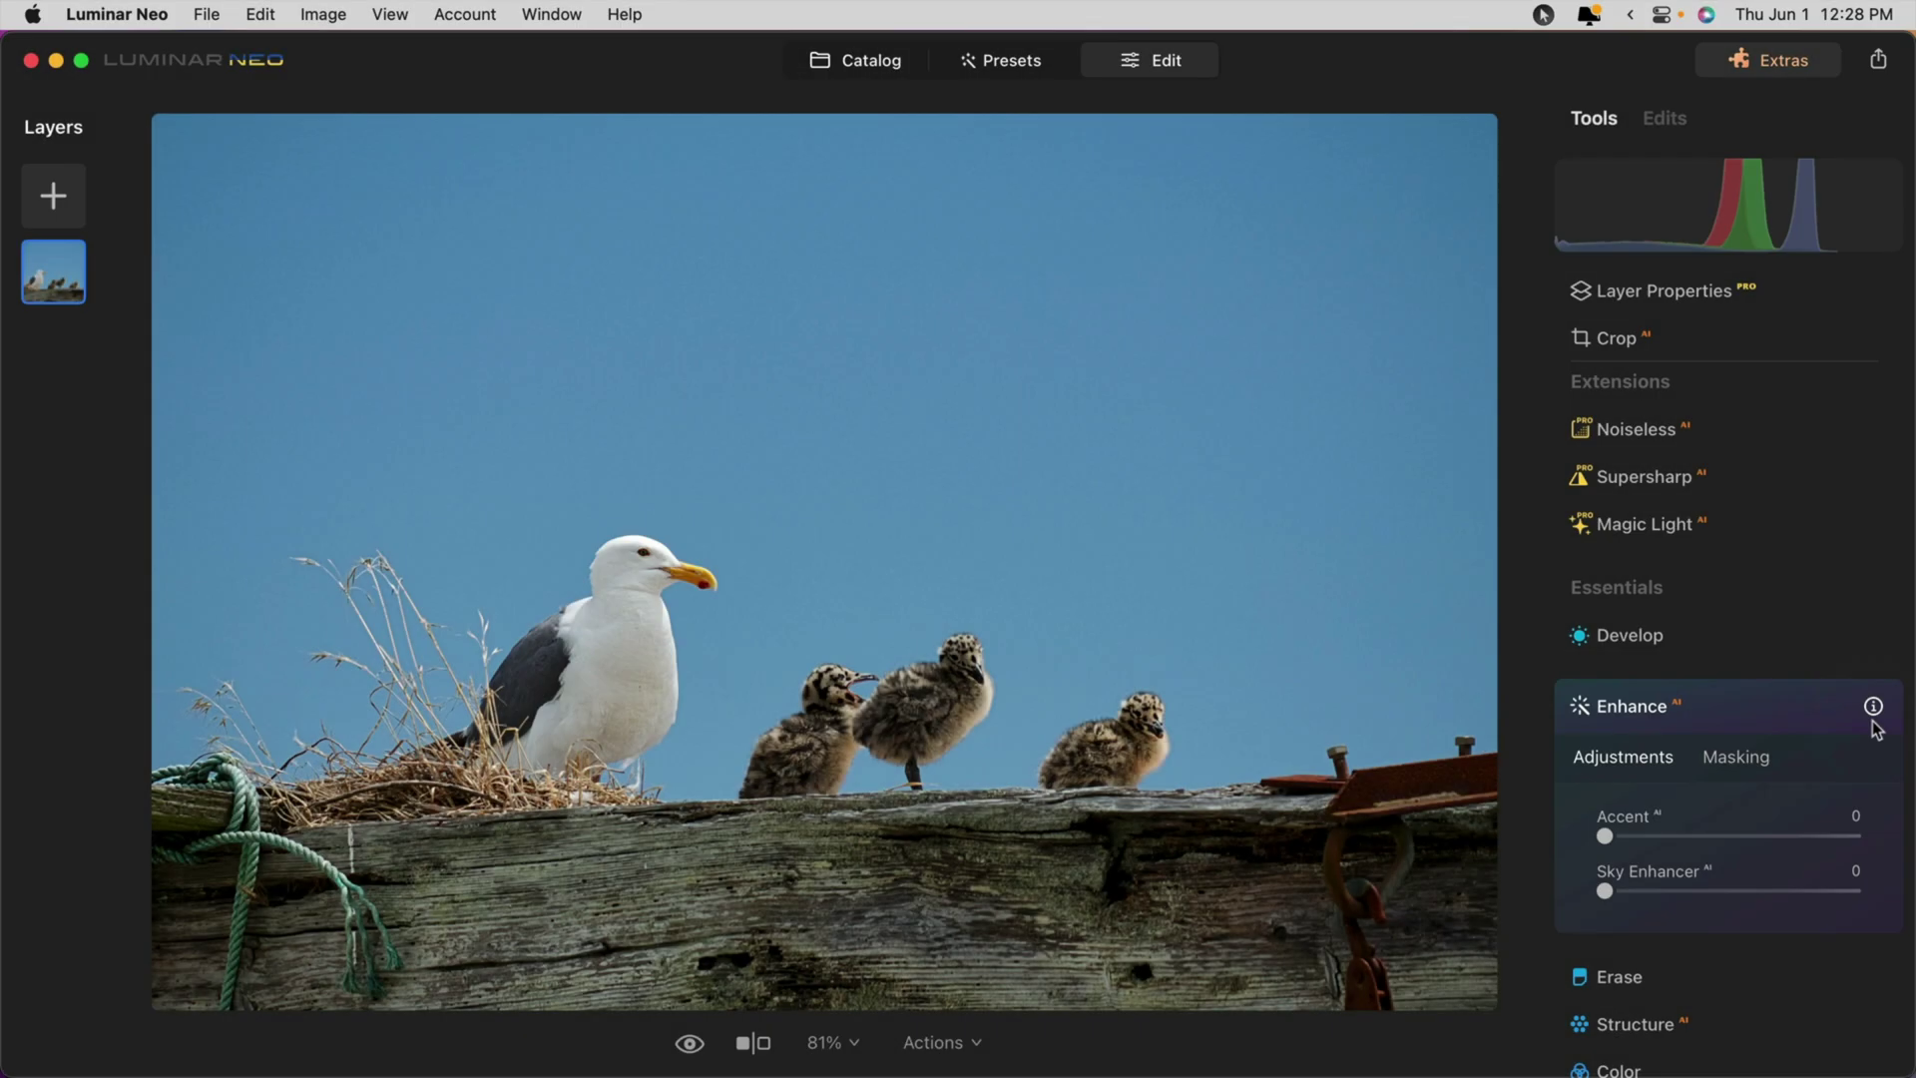
{"action": "left_click", "coordinate": [1874, 707]}
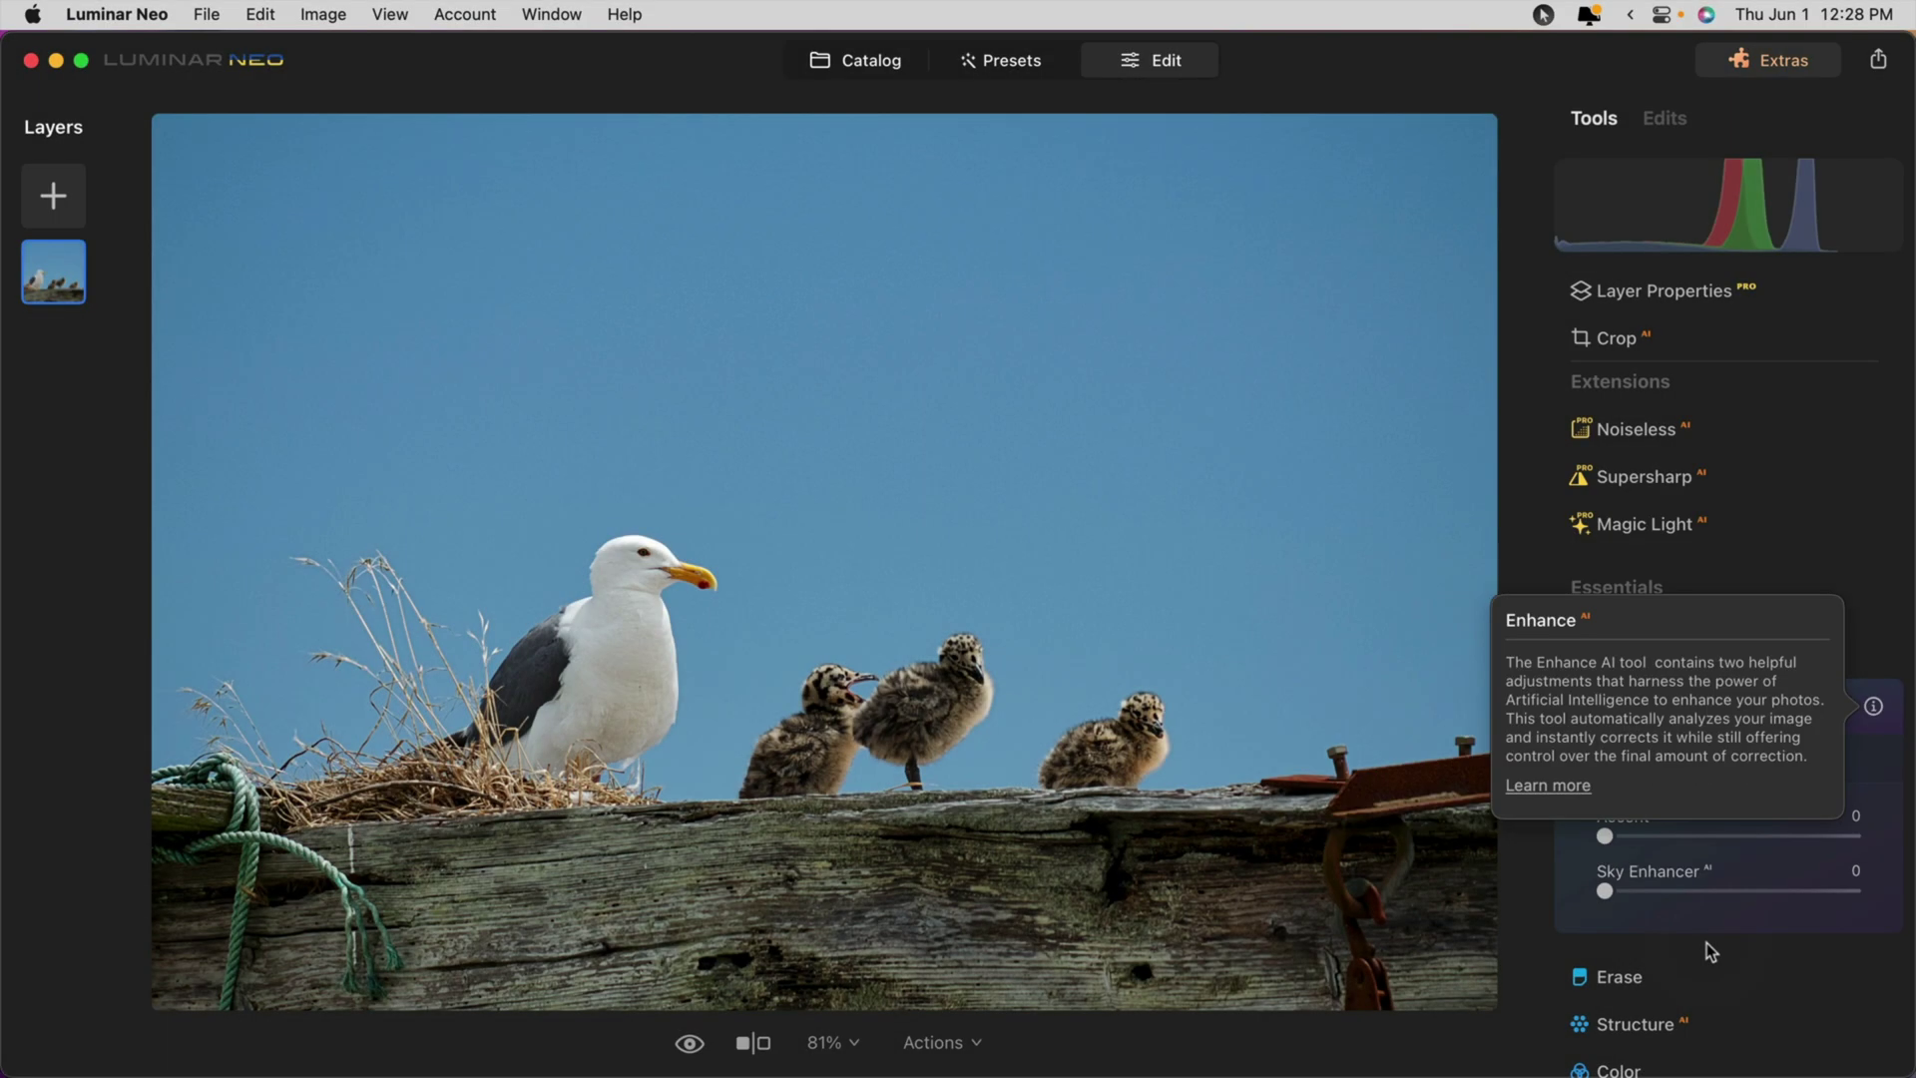
{"action": "left_click", "coordinate": [1433, 868]}
{"action": "left_click", "coordinate": [1538, 787]}
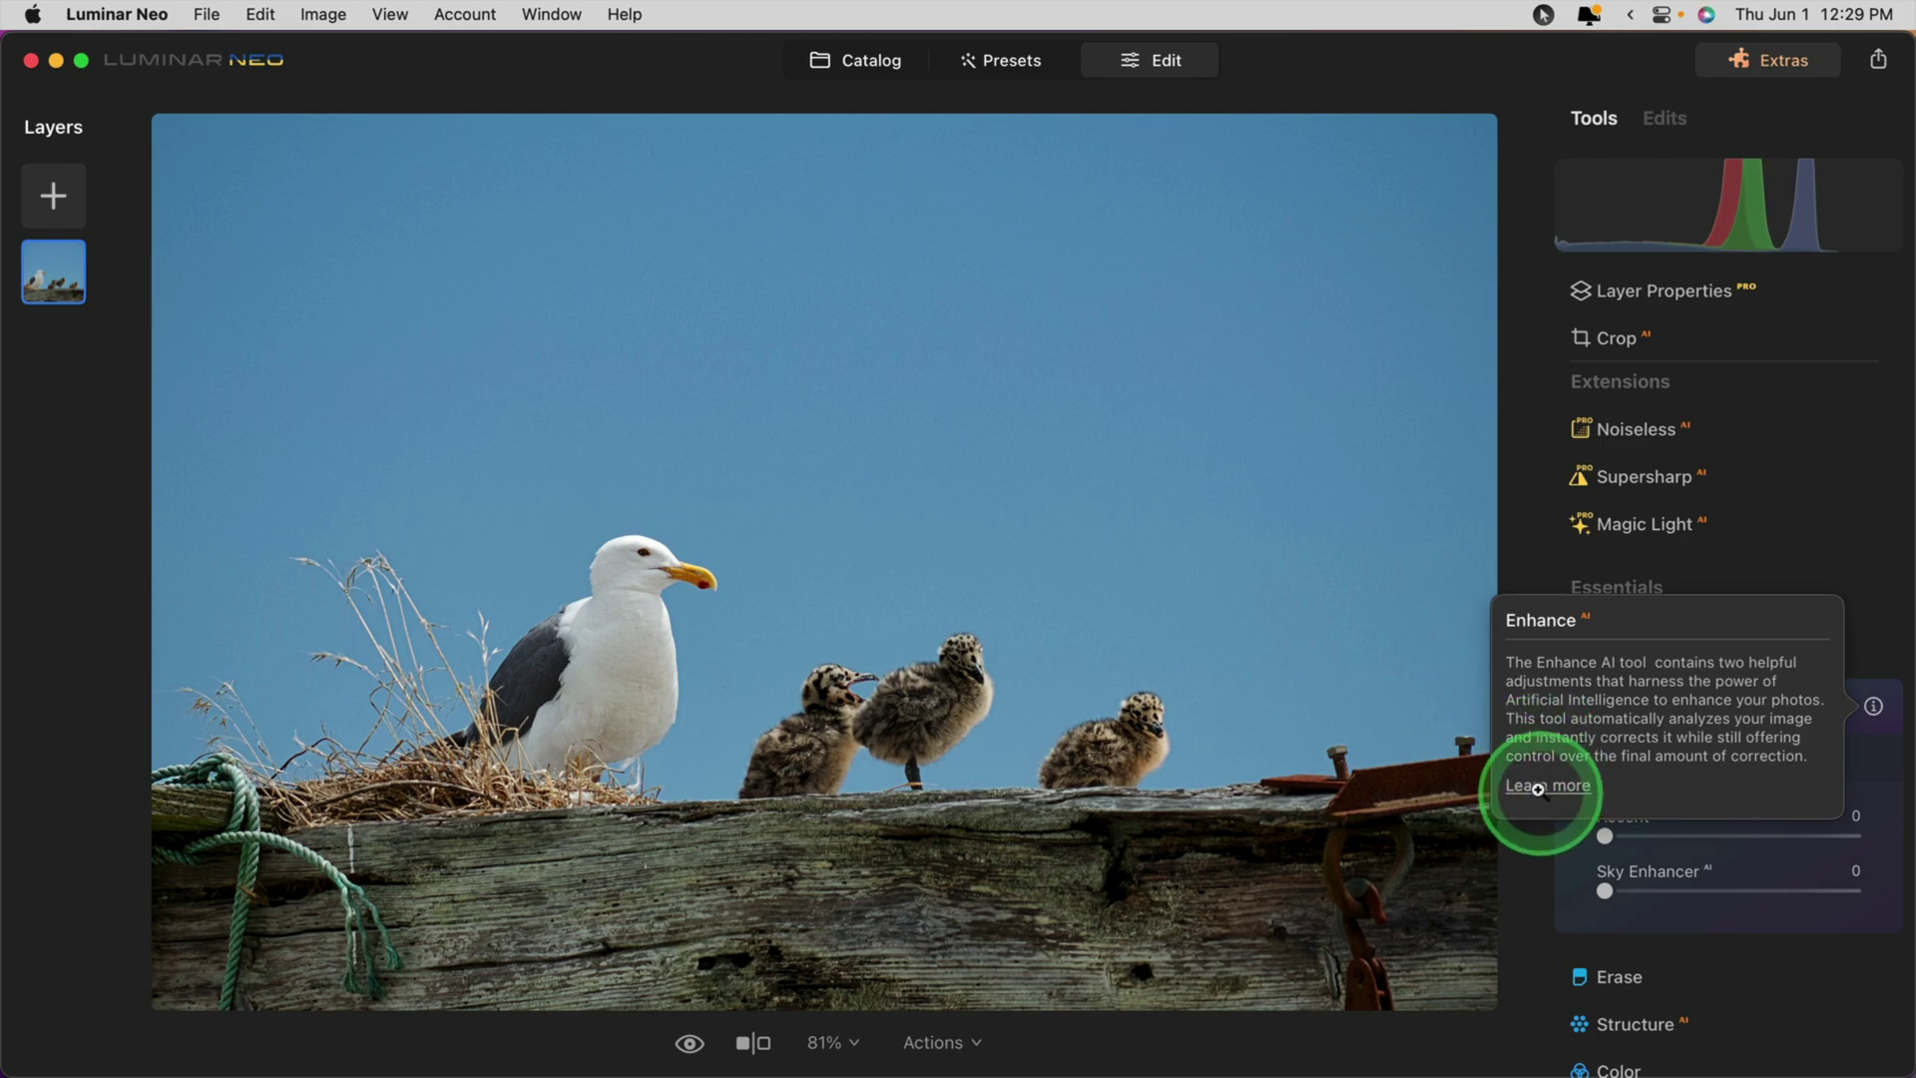
{"action": "left_click", "coordinate": [1538, 788]}
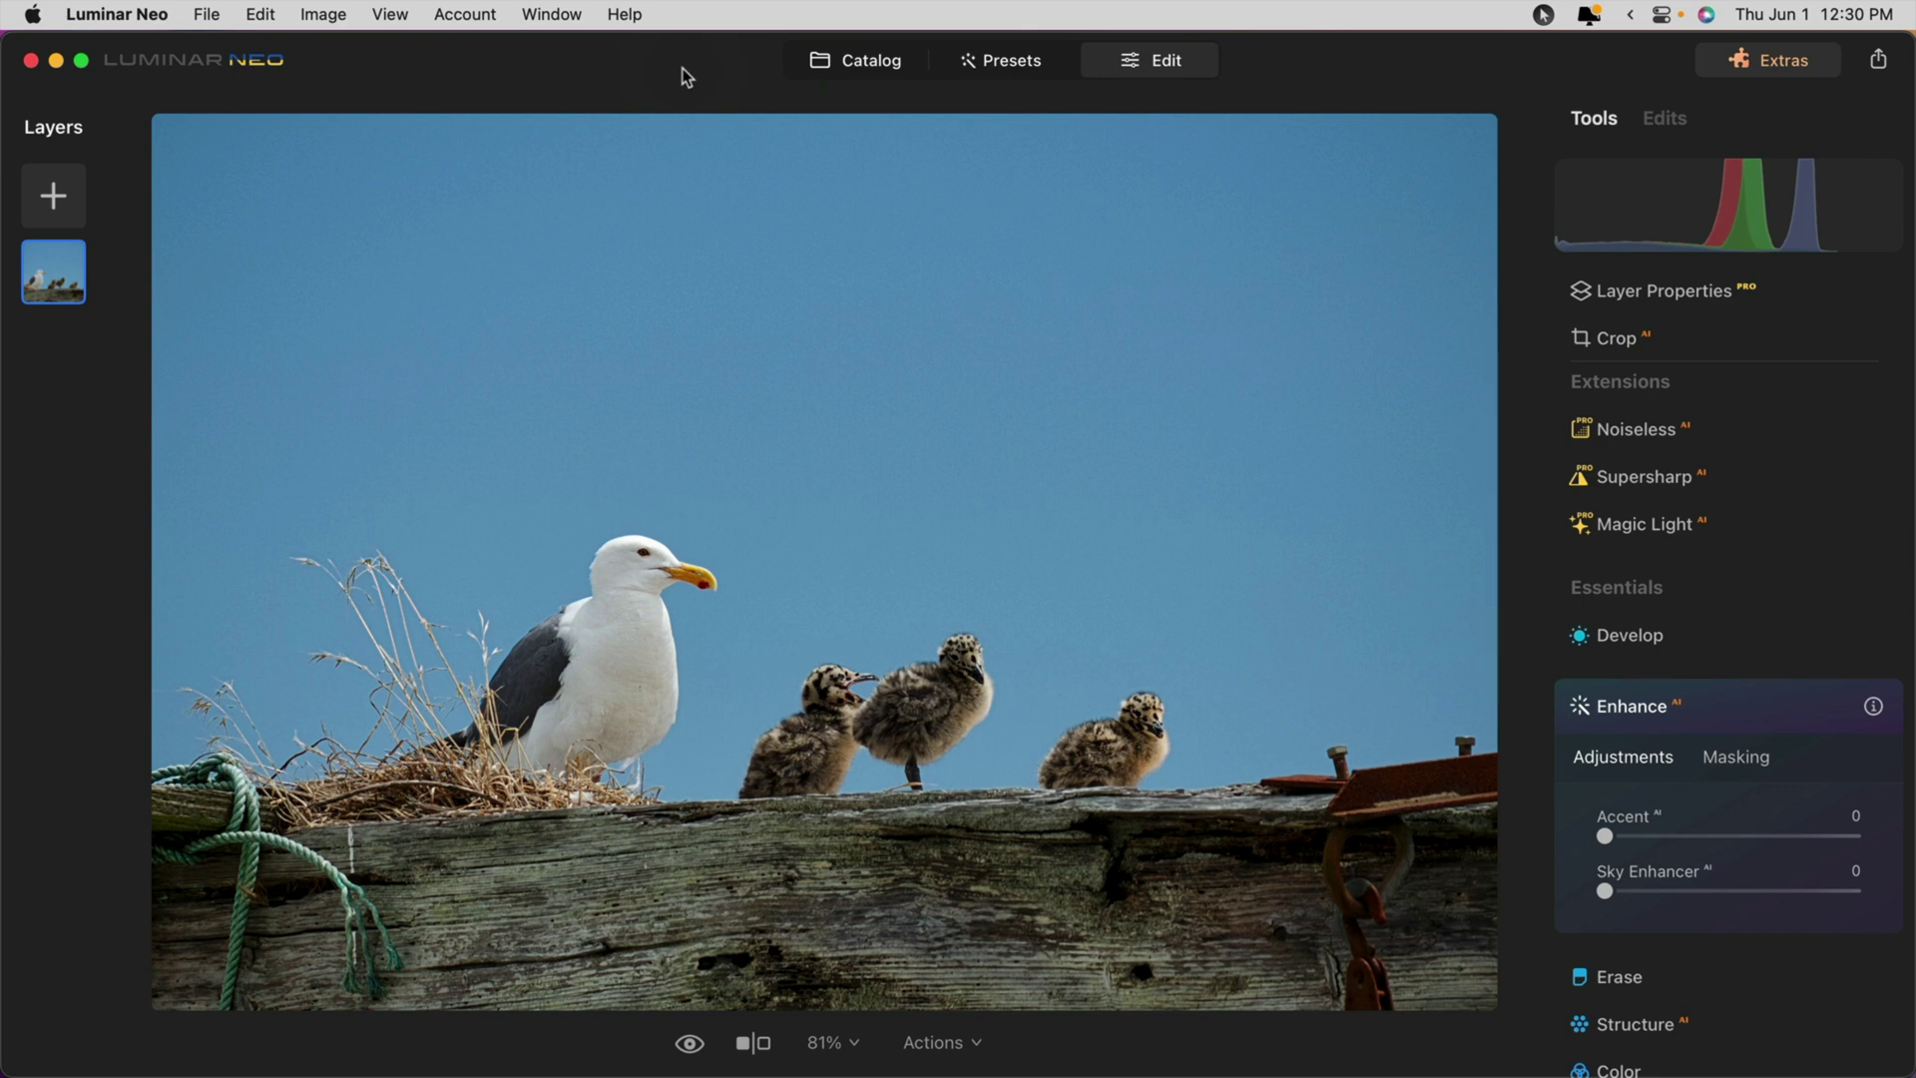
Start the Help > Onboarding tour and advance it to step 5 of 5, Share your results
{"action": "left_click", "coordinate": [633, 17]}
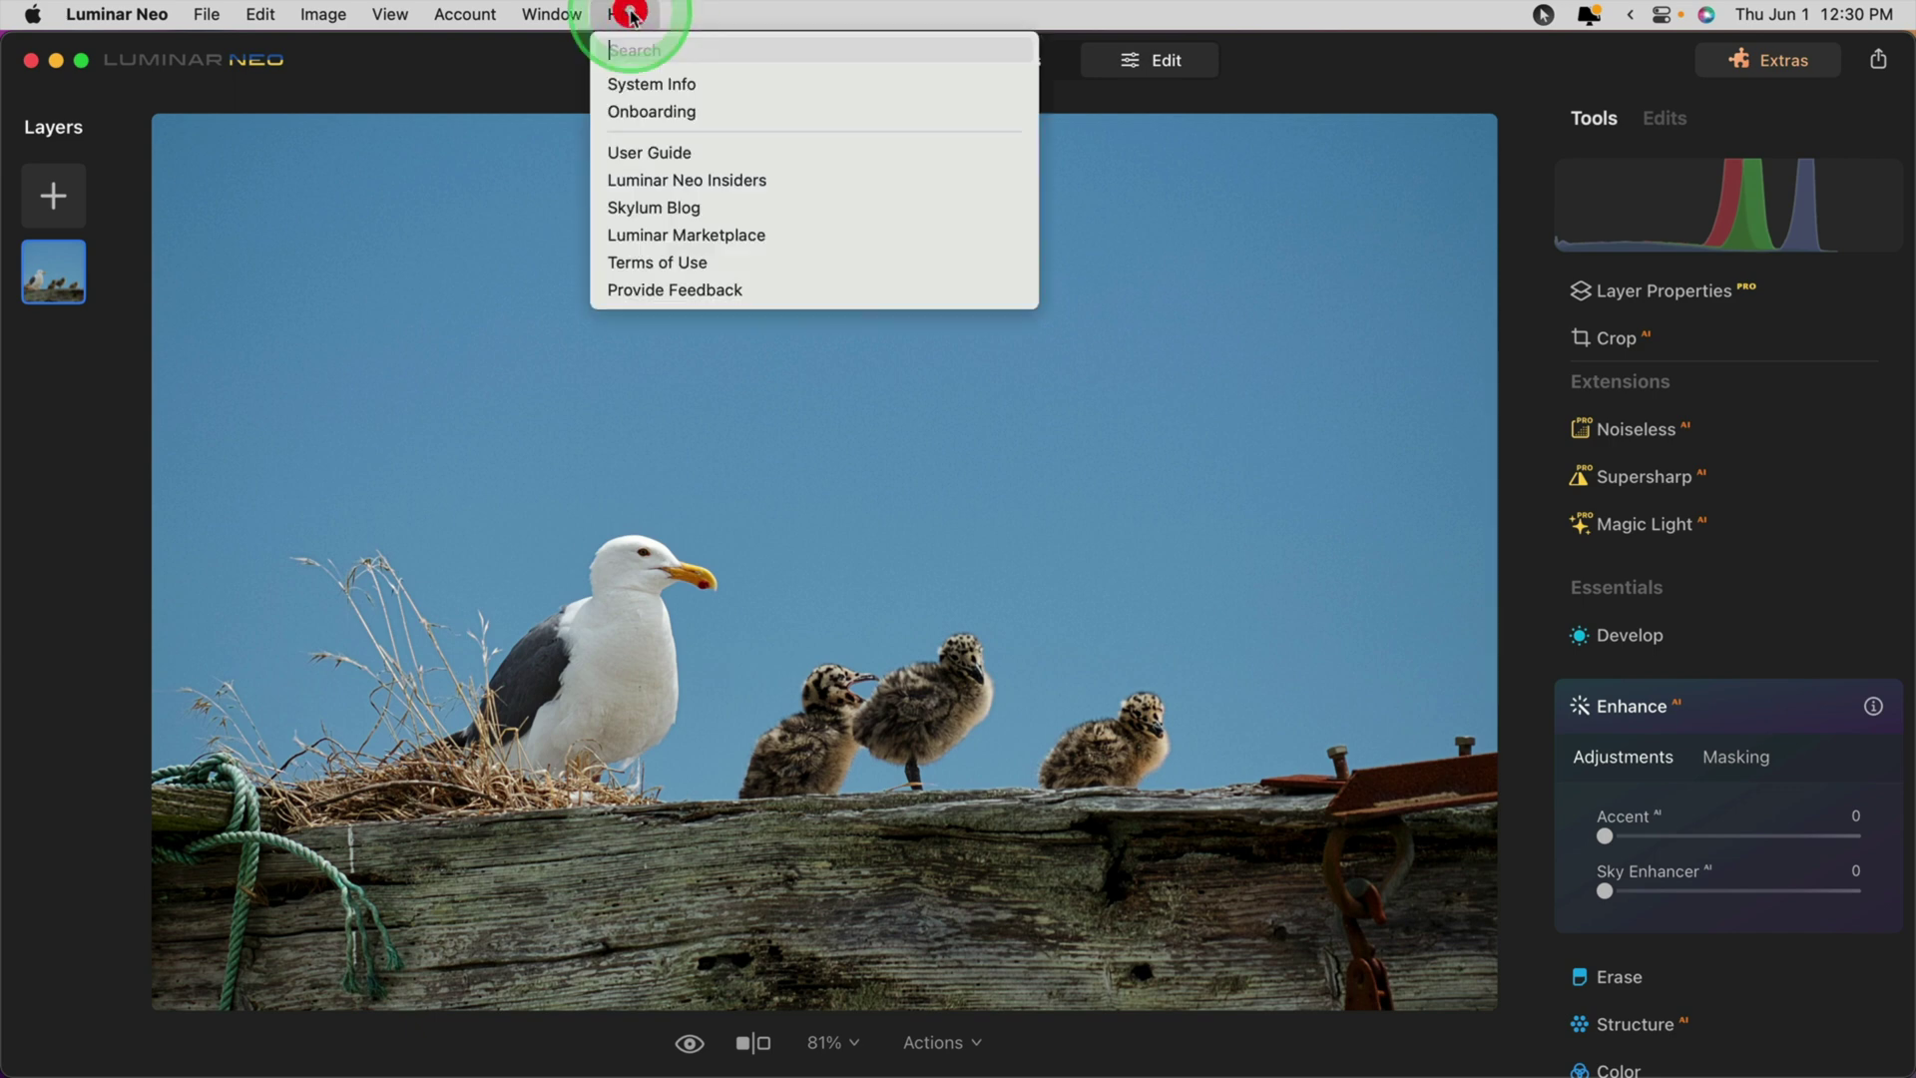
{"action": "left_click", "coordinate": [641, 118]}
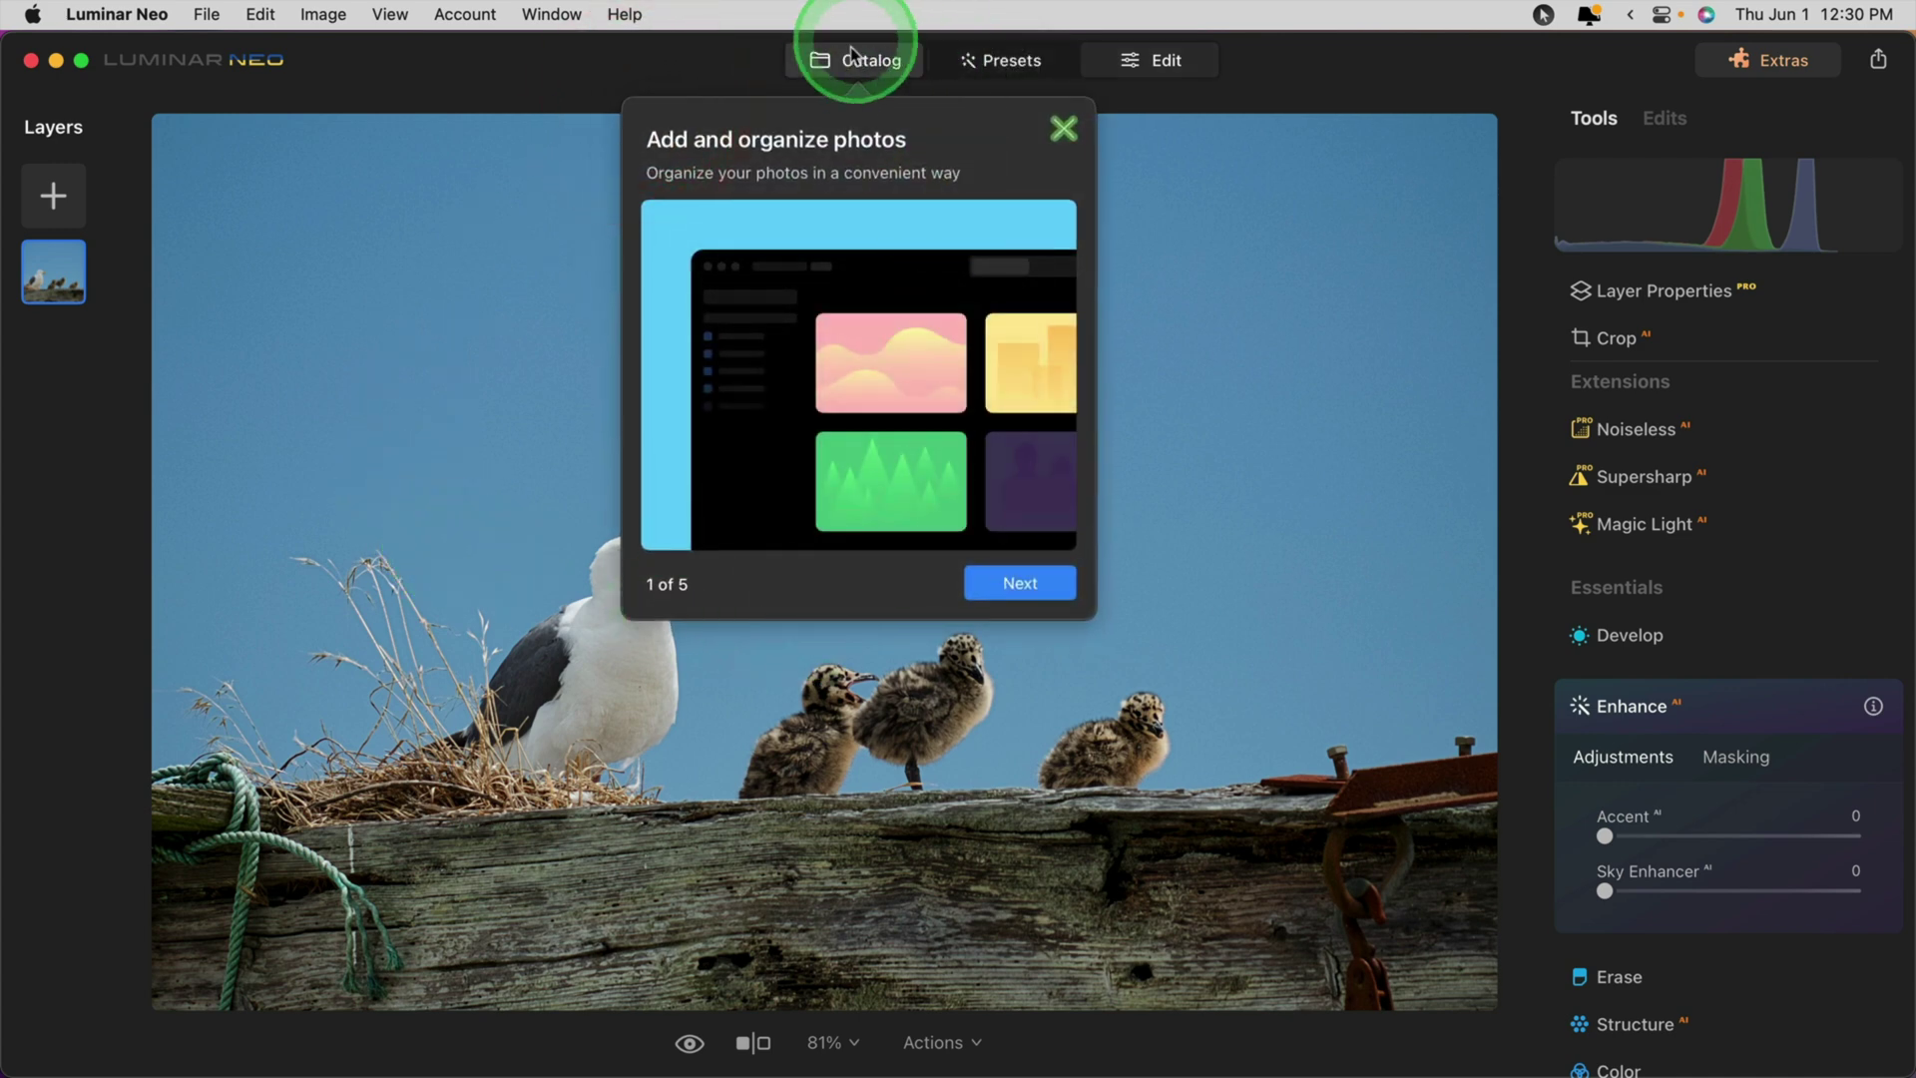
{"action": "left_click", "coordinate": [1003, 582]}
{"action": "left_click", "coordinate": [1157, 589]}
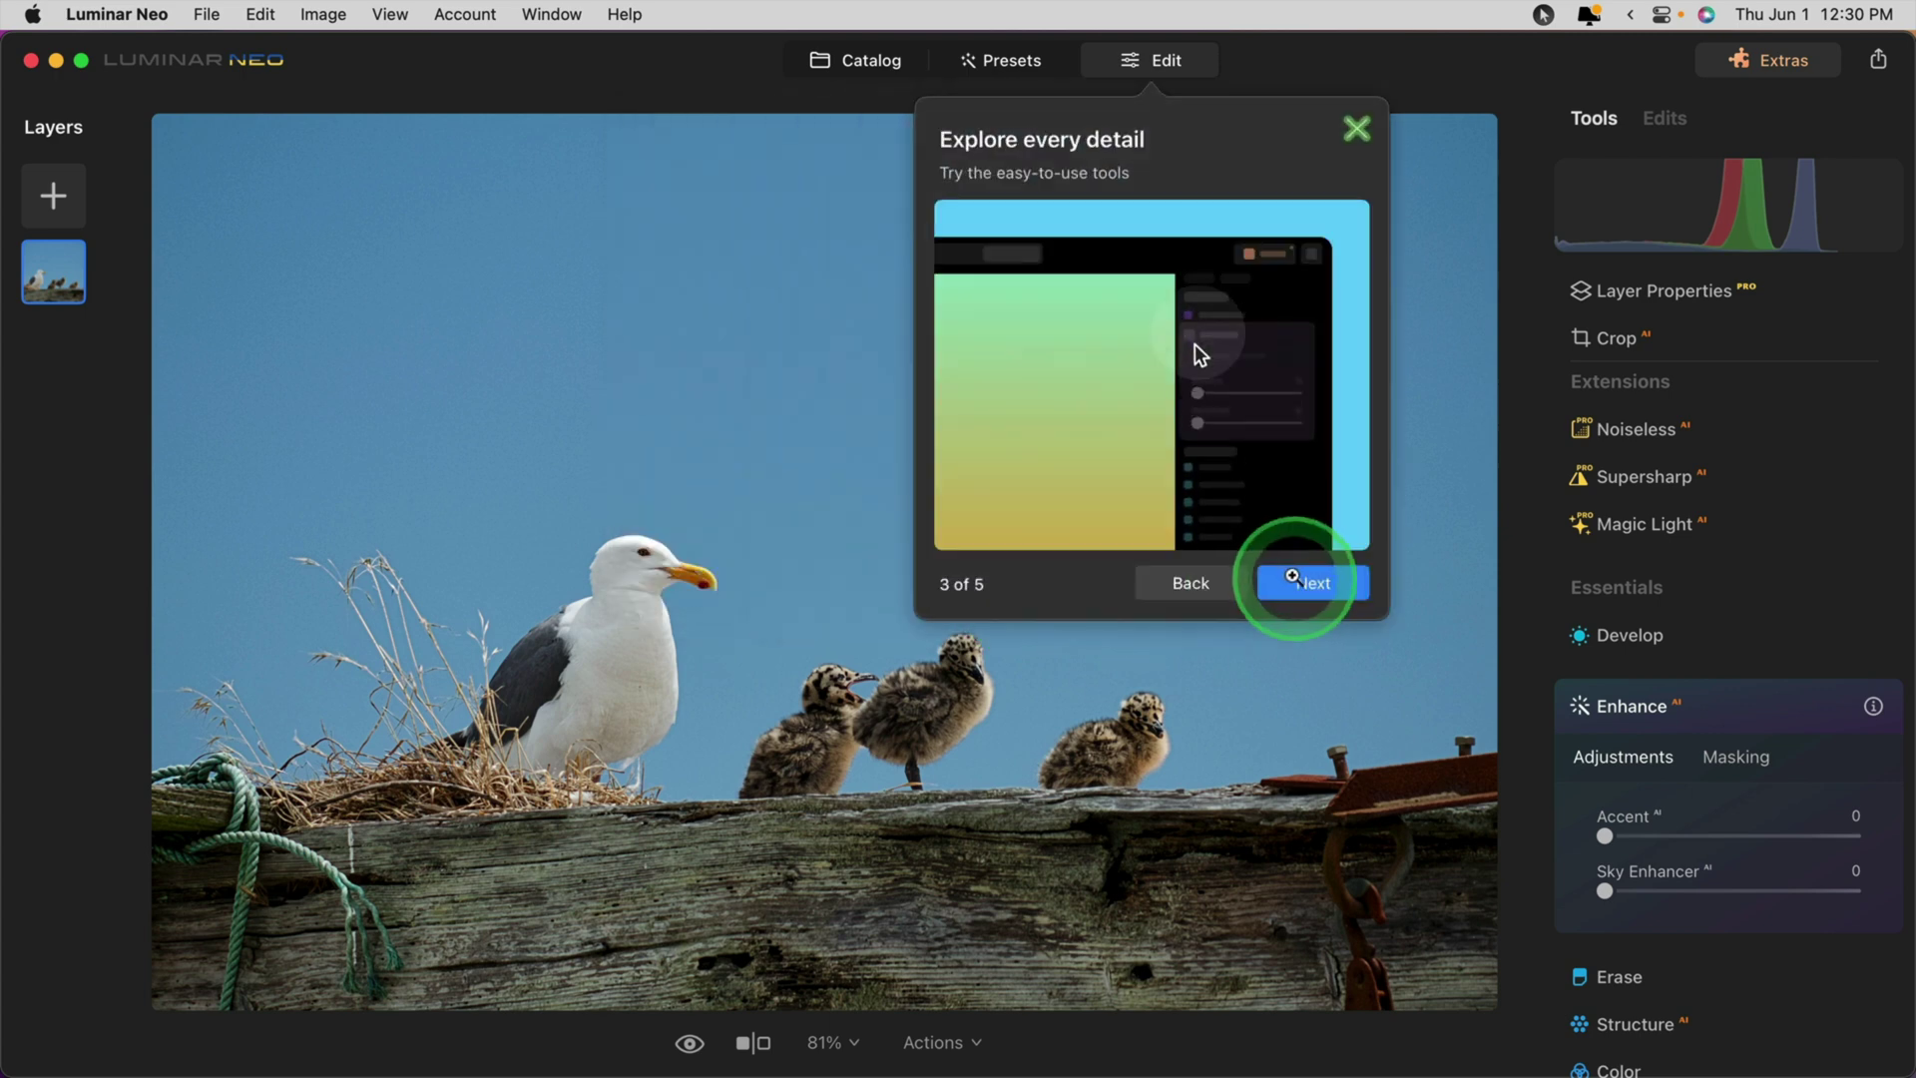
{"action": "left_click", "coordinate": [1295, 579]}
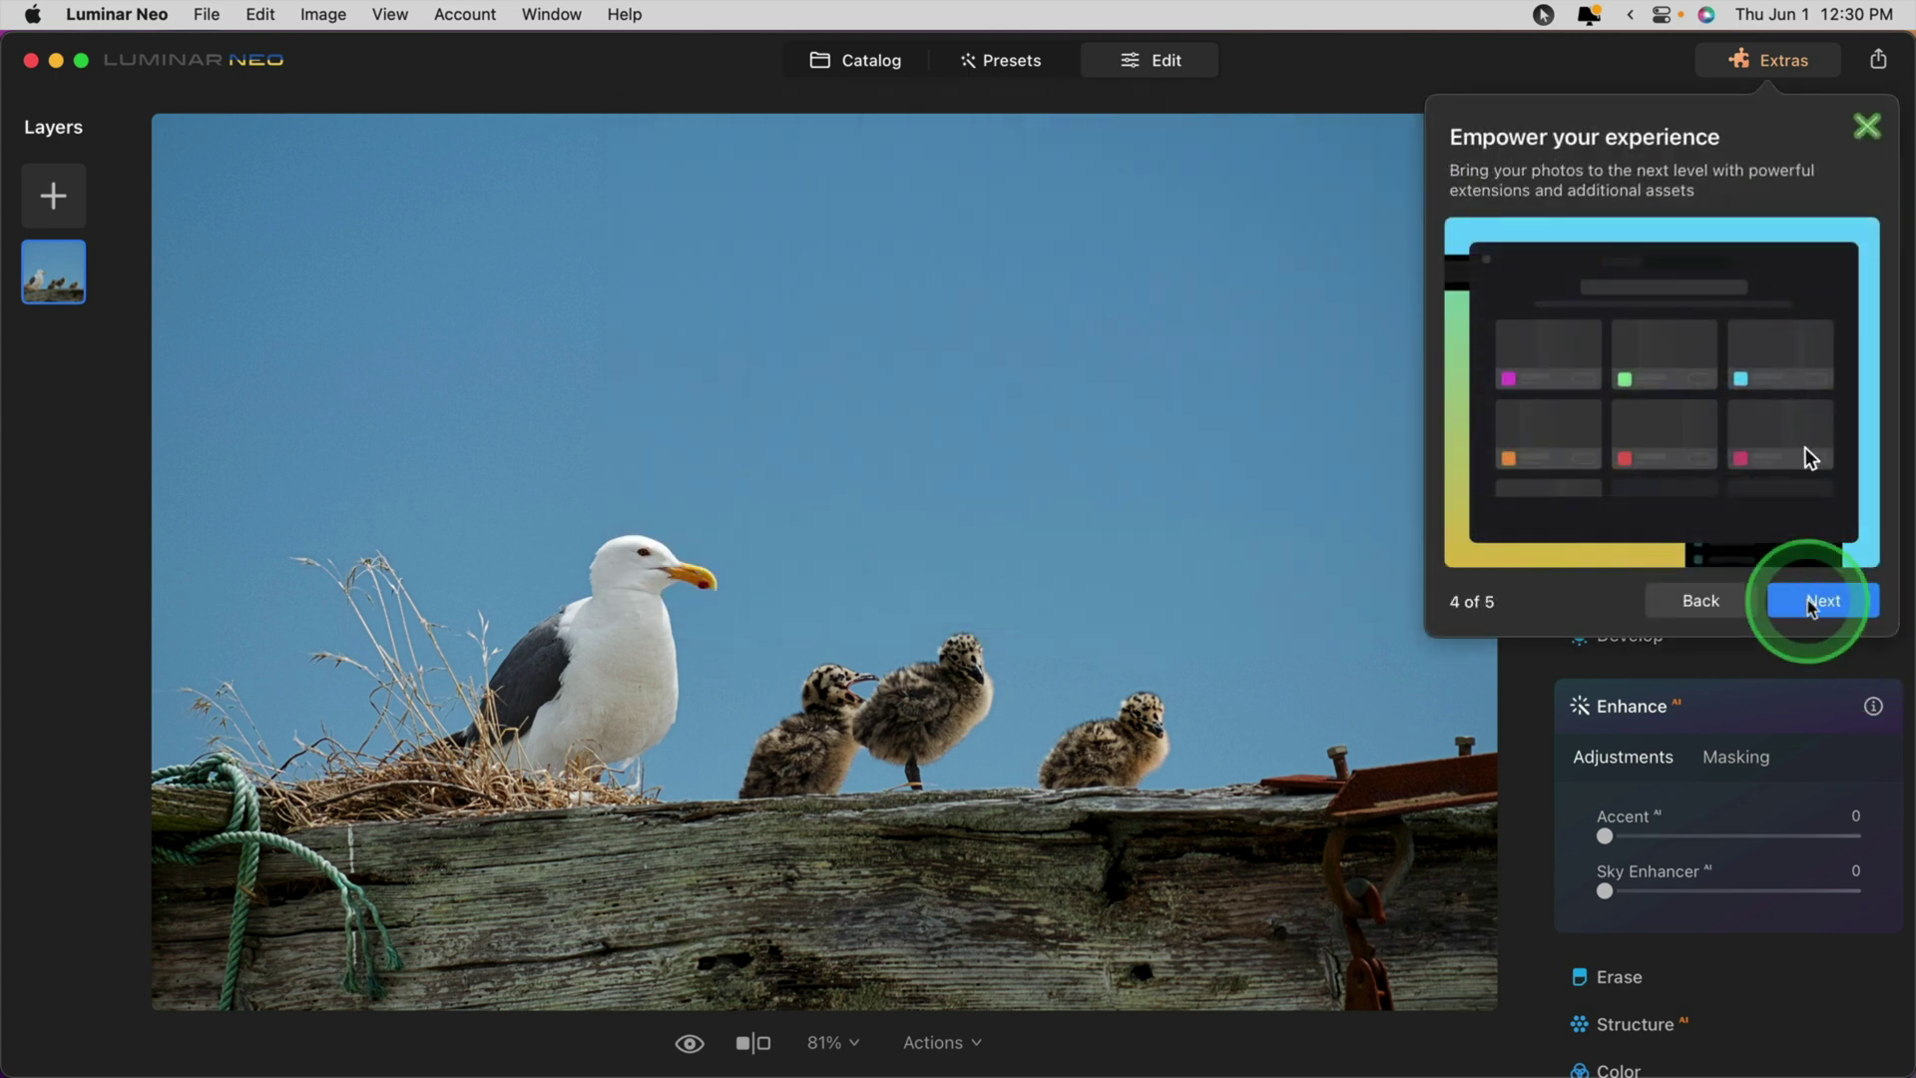
{"action": "left_click", "coordinate": [1811, 602]}
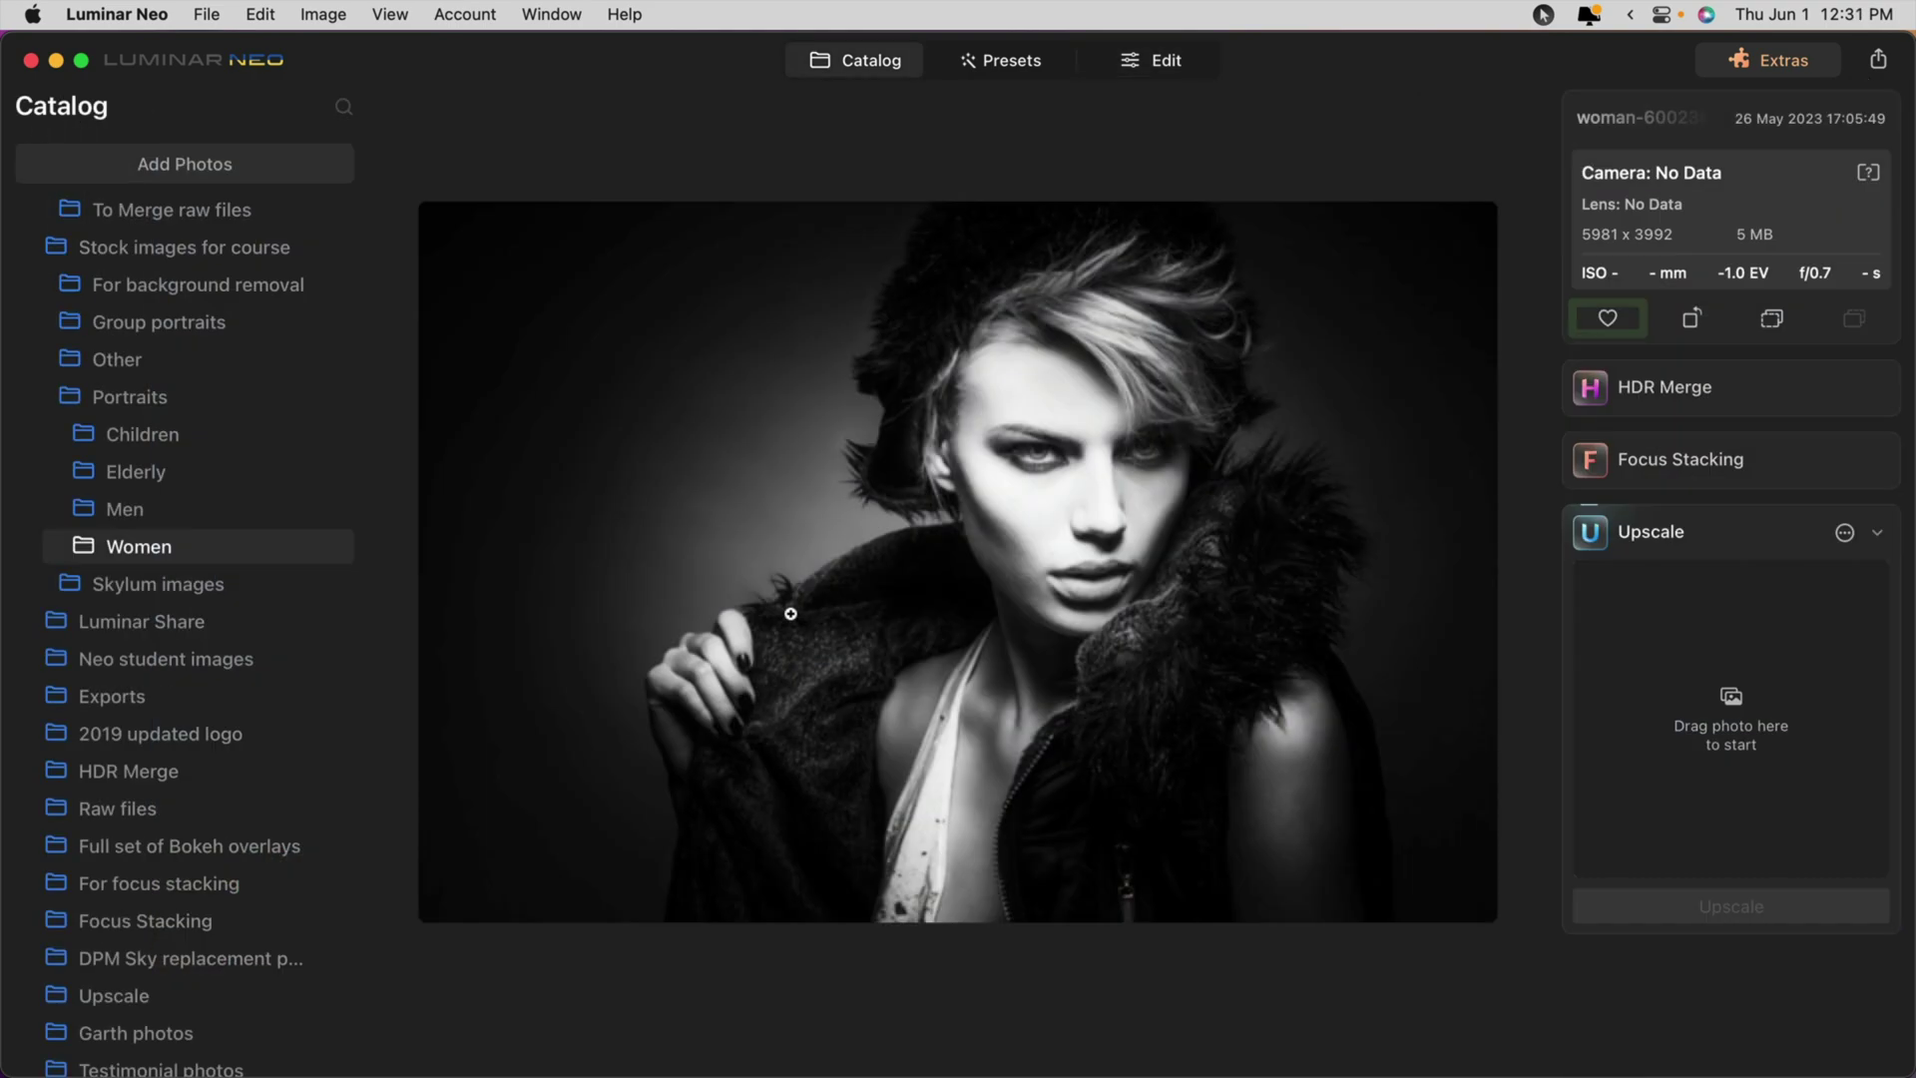
Browse the Extras extensions grid, then switch to the Marketplace listing of preset packs
{"action": "left_click", "coordinate": [1766, 64]}
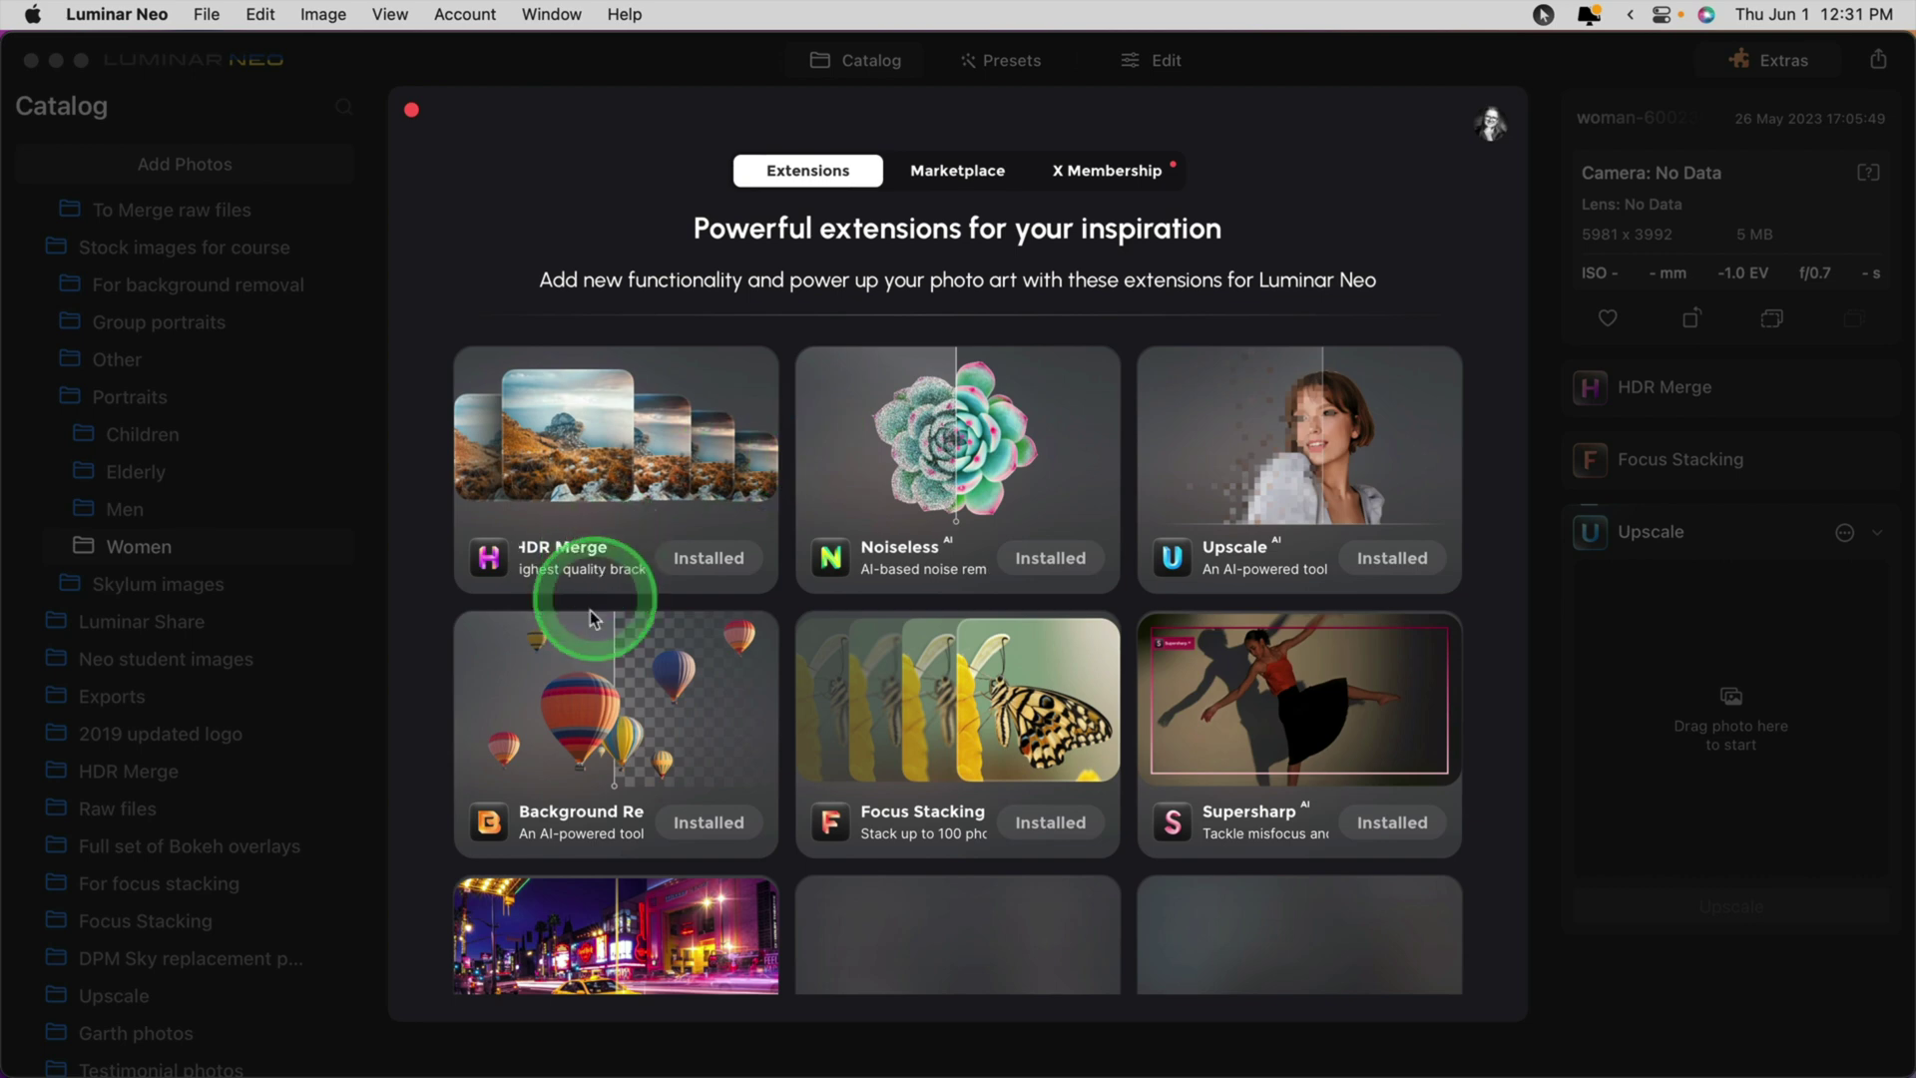
{"action": "scroll", "coordinate": [986, 778], "scroll_direction": "down", "scroll_amount": 3}
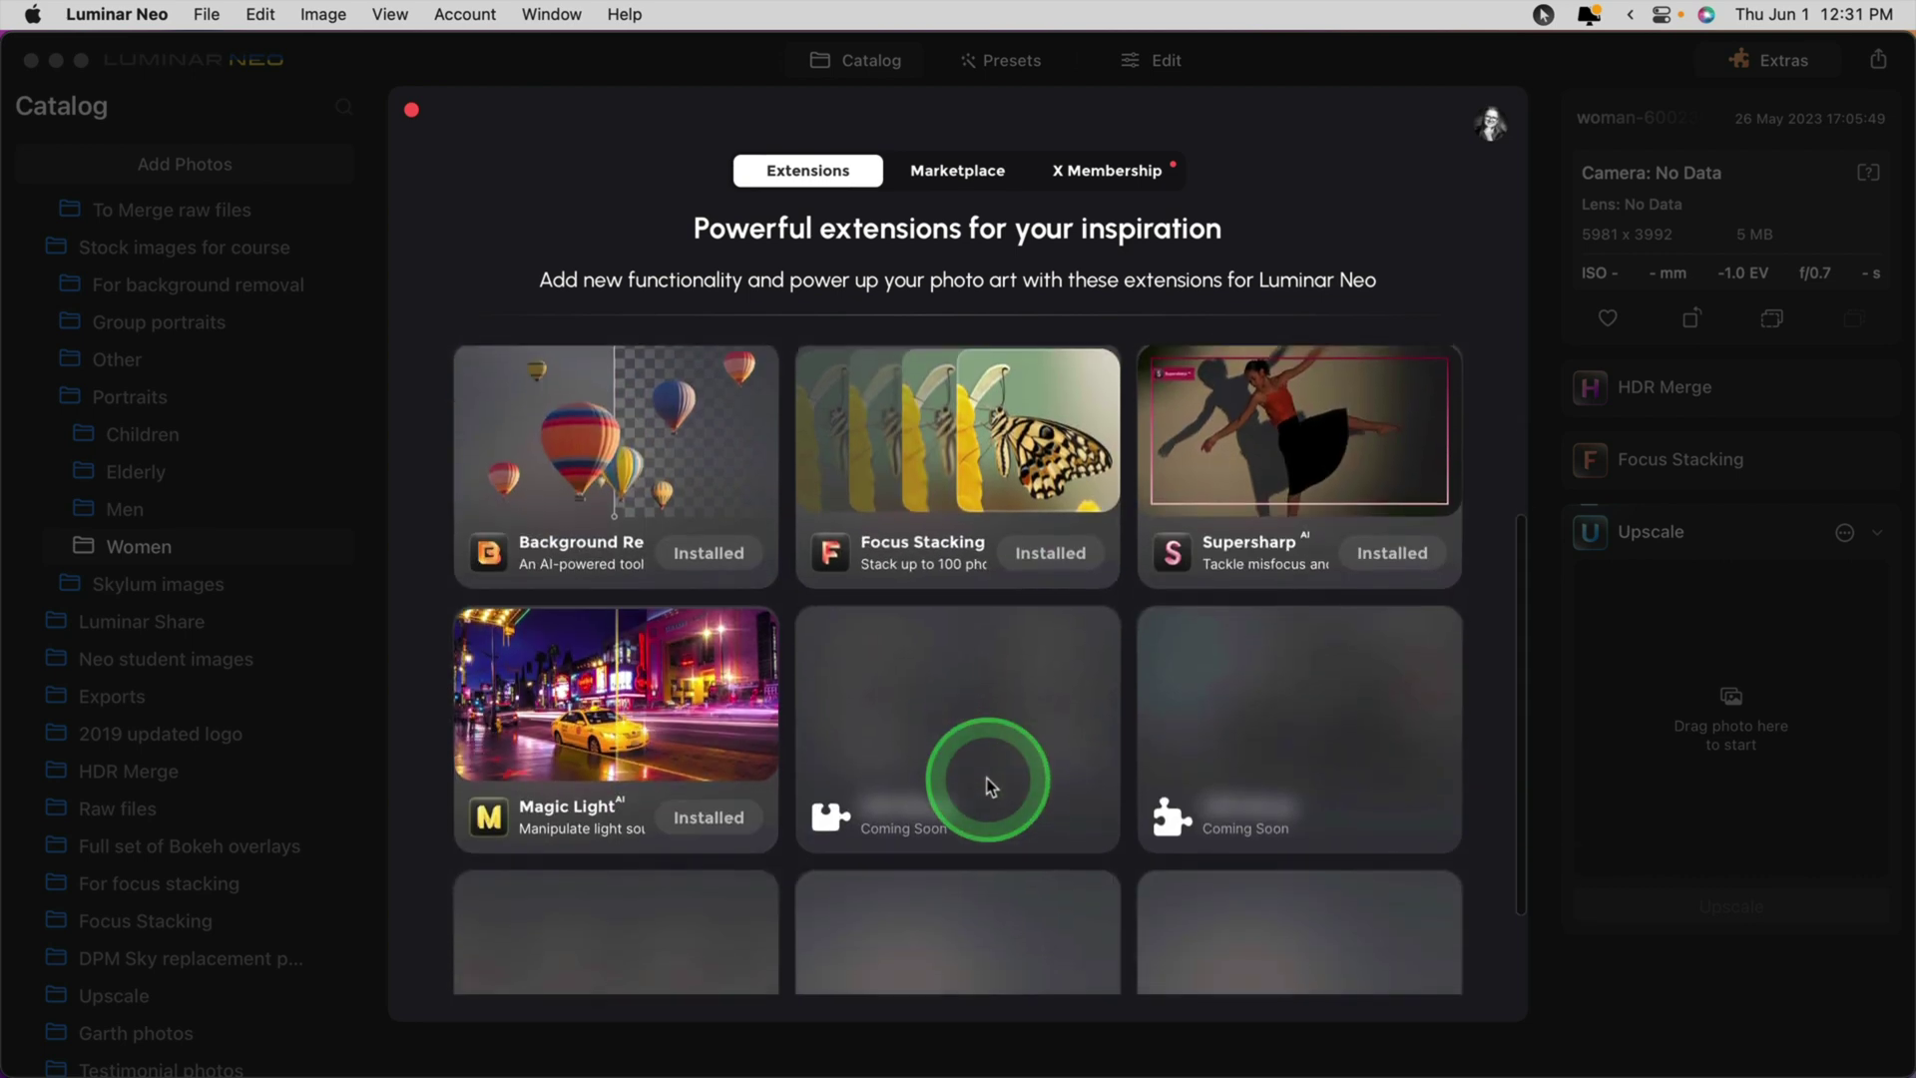
{"action": "scroll", "coordinate": [984, 782], "scroll_direction": "up", "scroll_amount": 3}
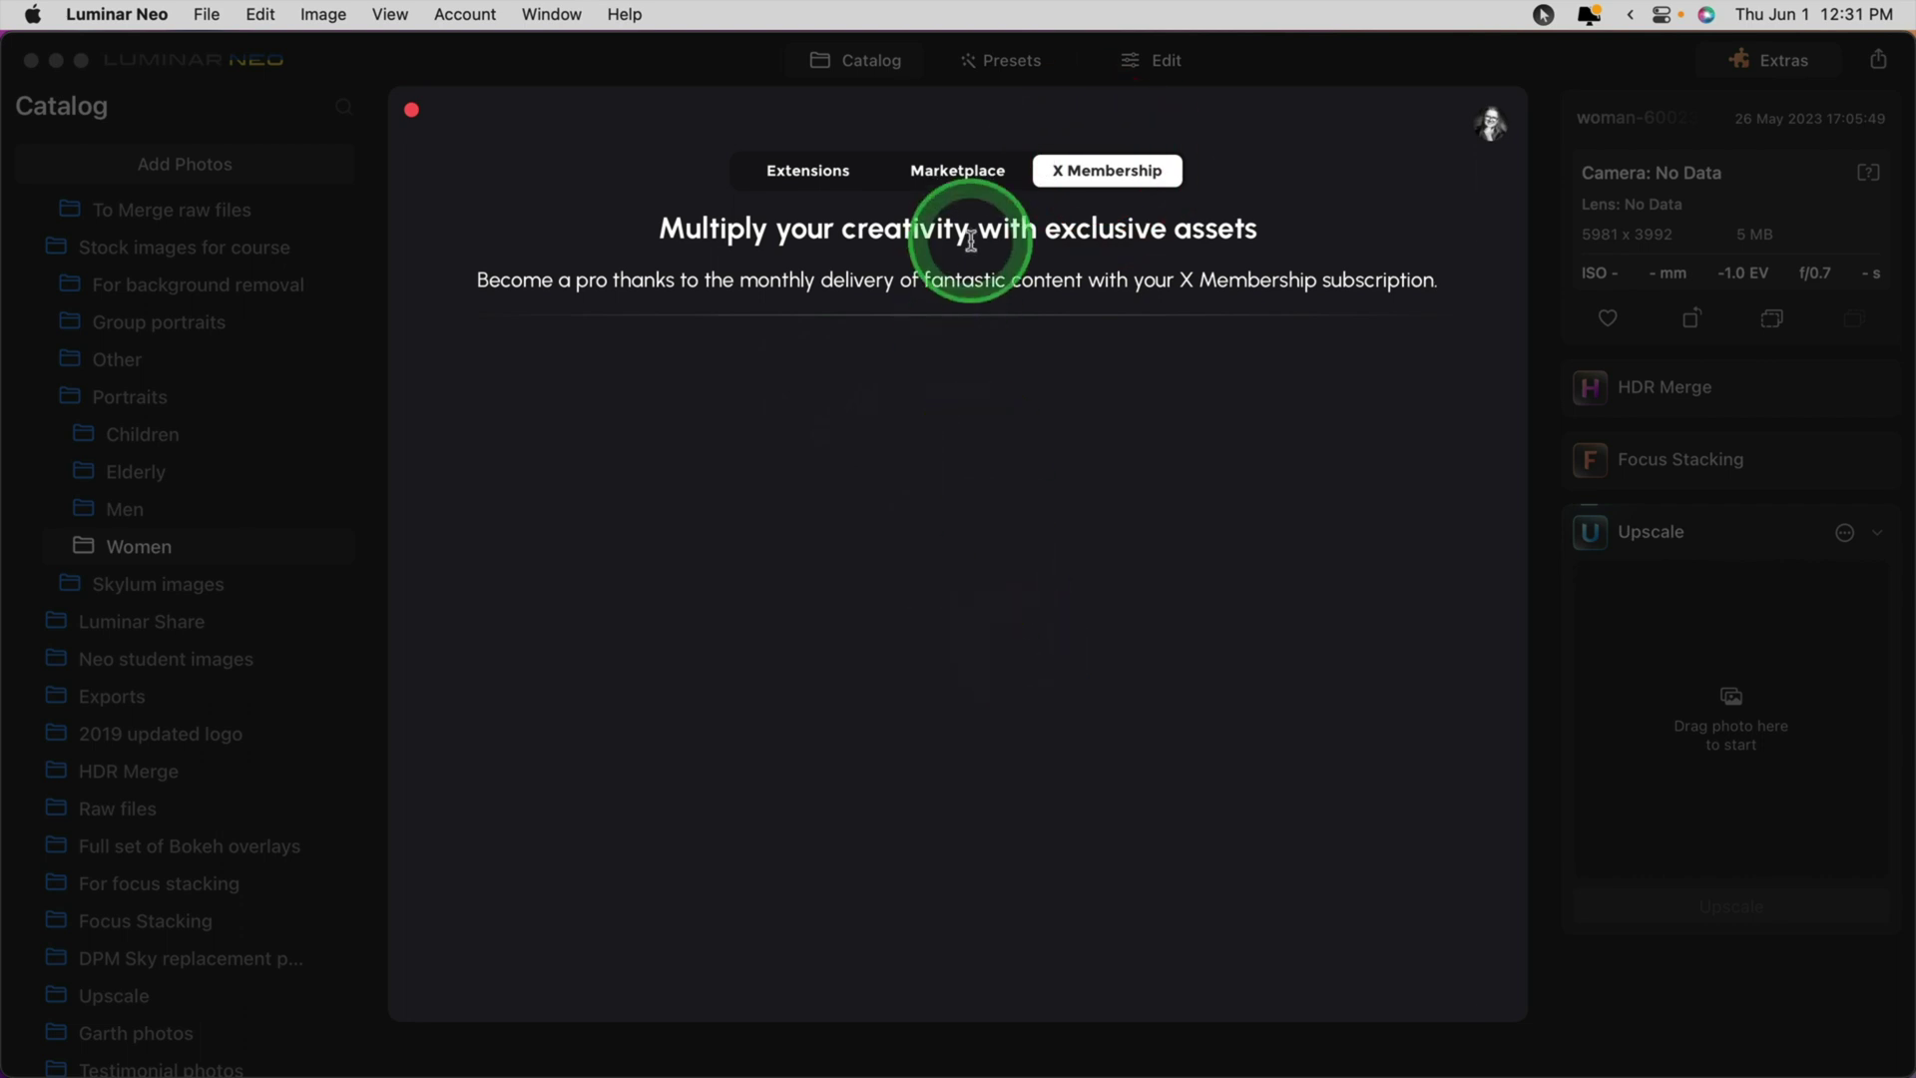
{"action": "left_click", "coordinate": [953, 170]}
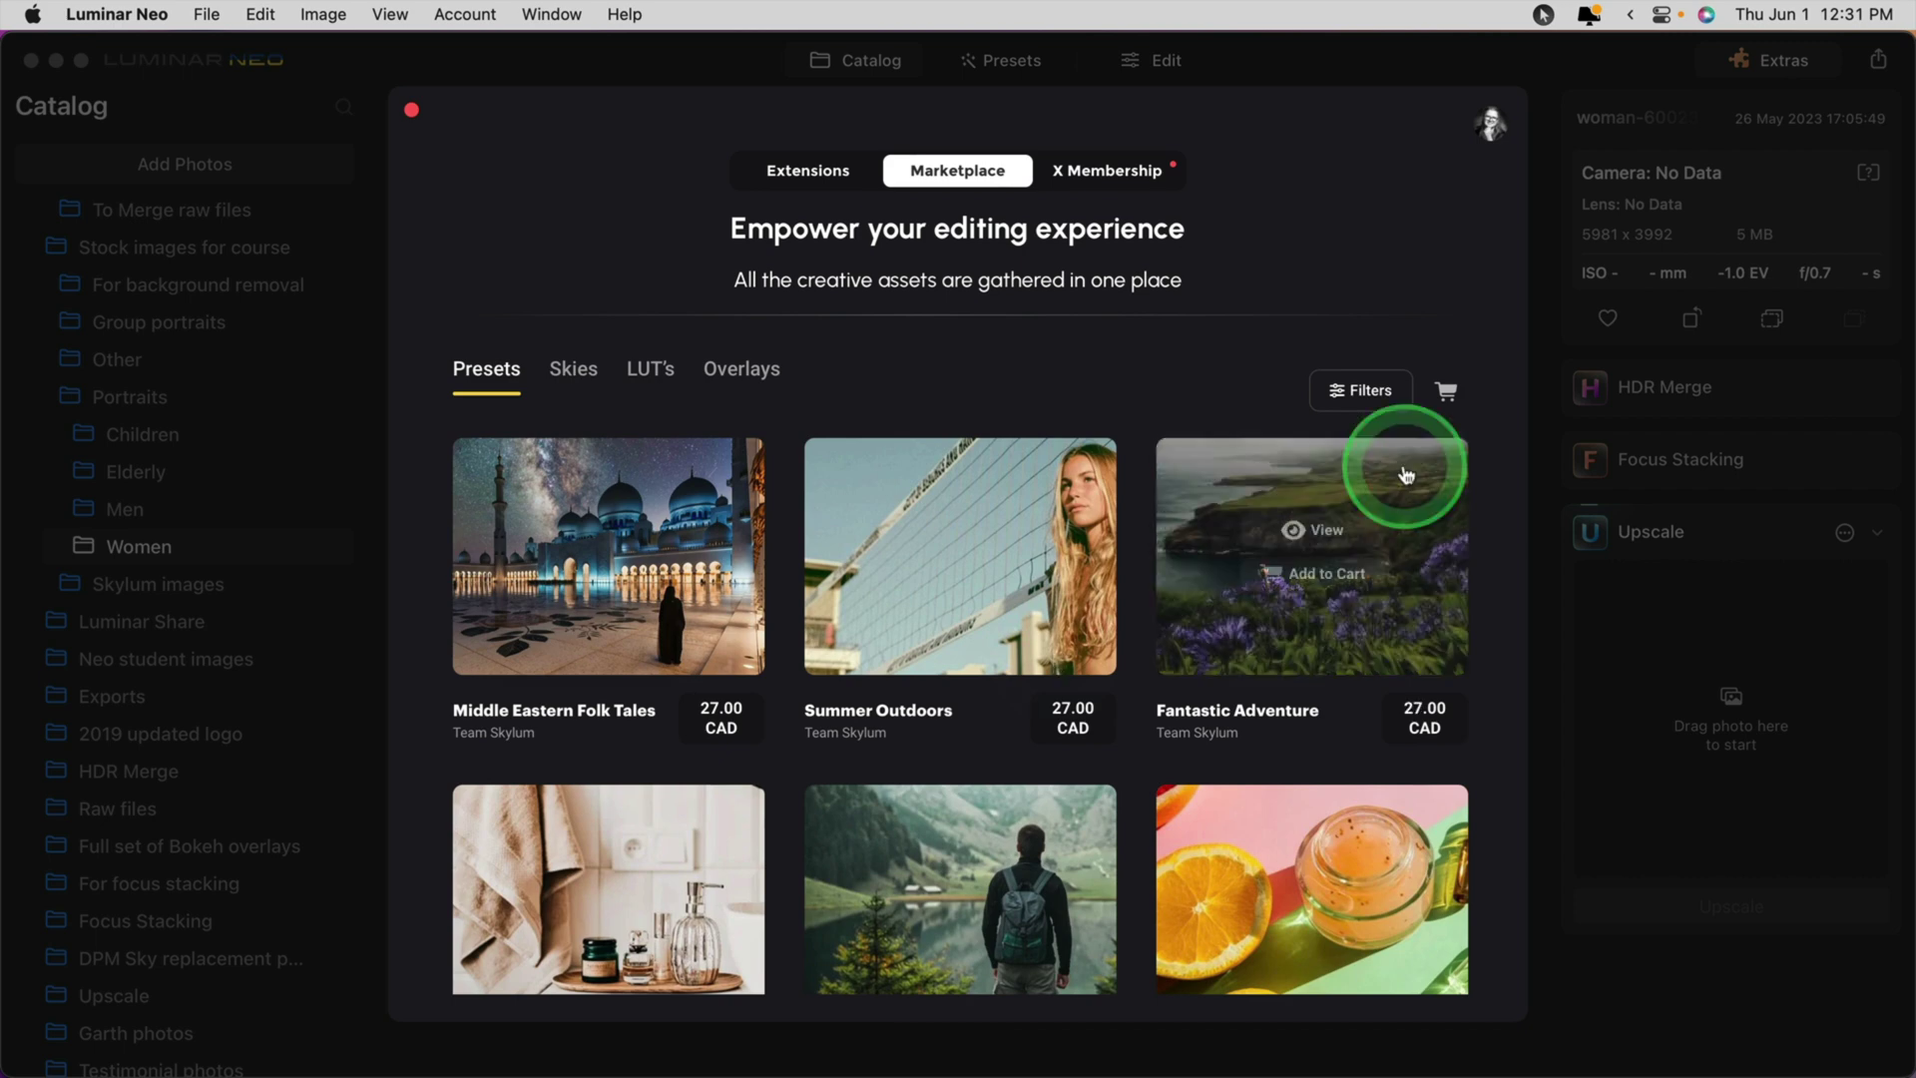
Filter the marketplace listing to show only Portrait presets
{"action": "left_click", "coordinate": [1353, 392]}
{"action": "left_click", "coordinate": [996, 809]}
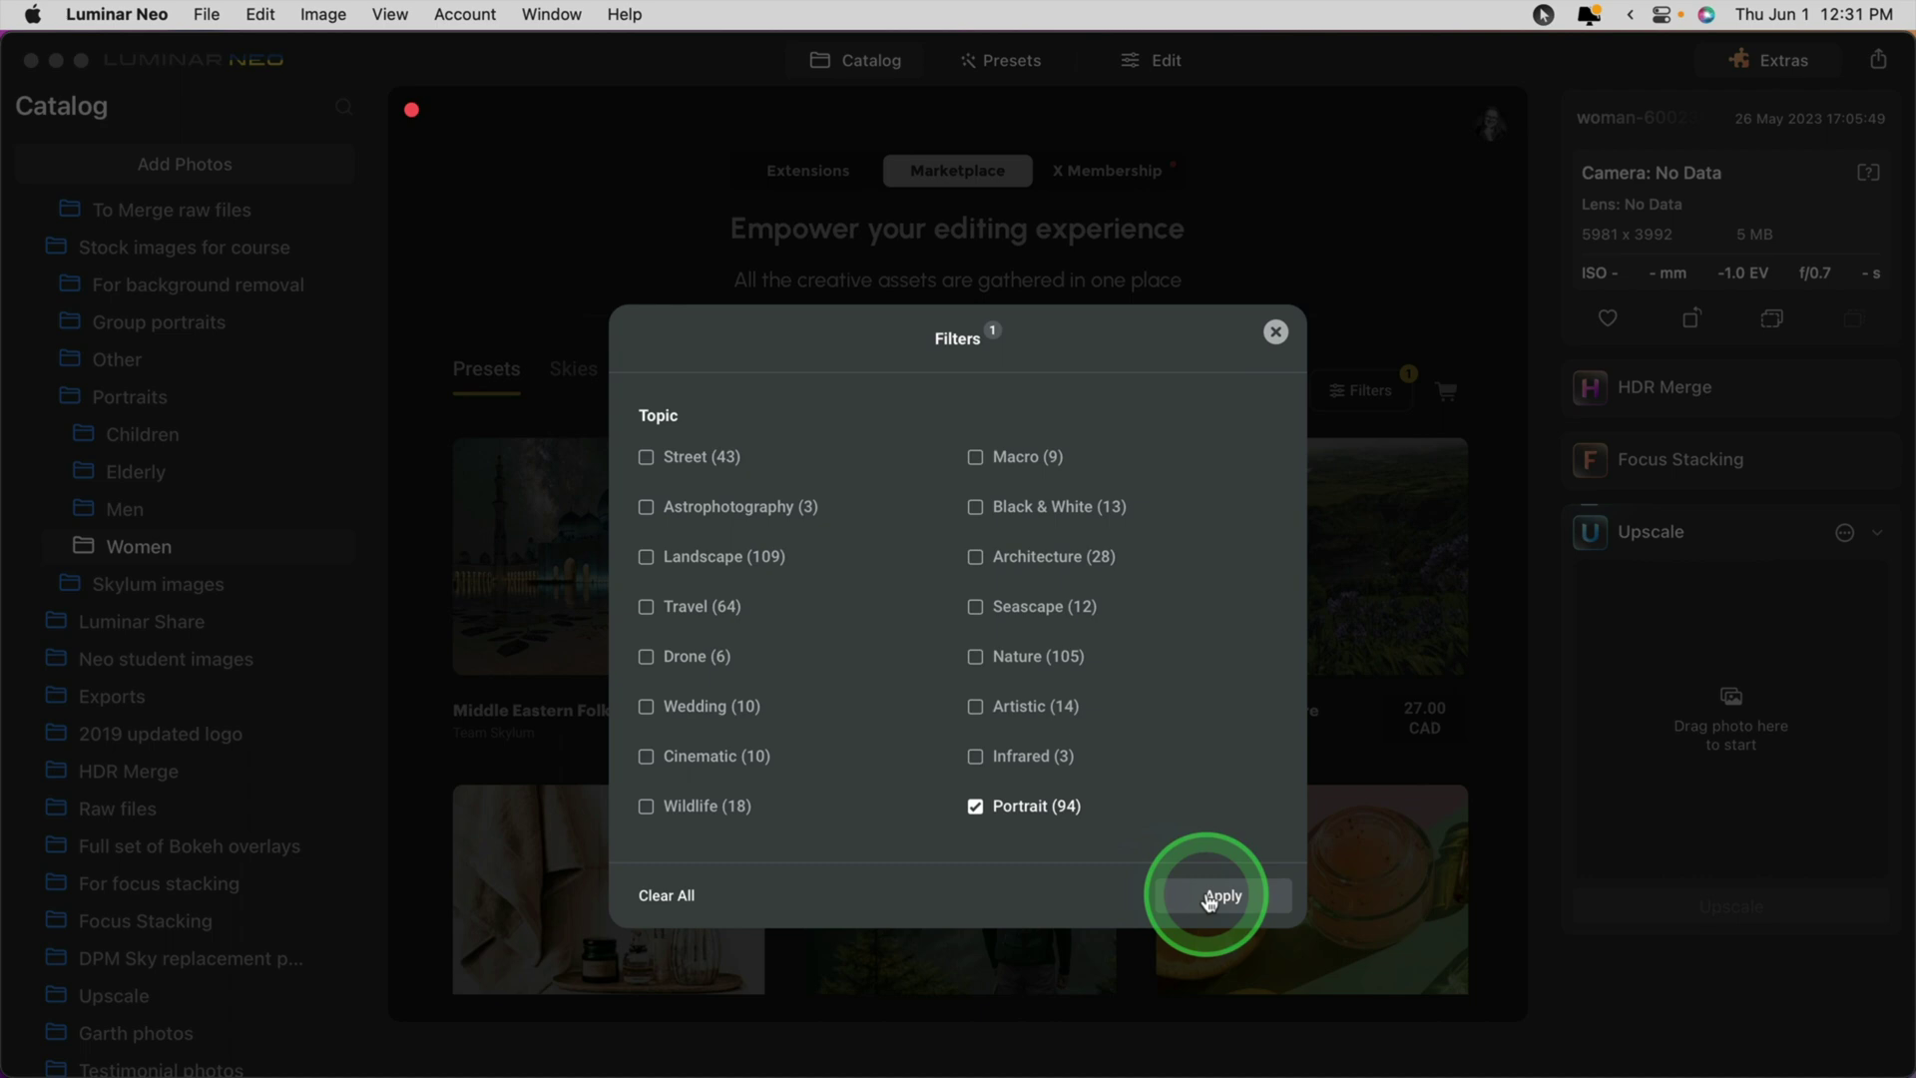
{"action": "left_click", "coordinate": [1211, 897]}
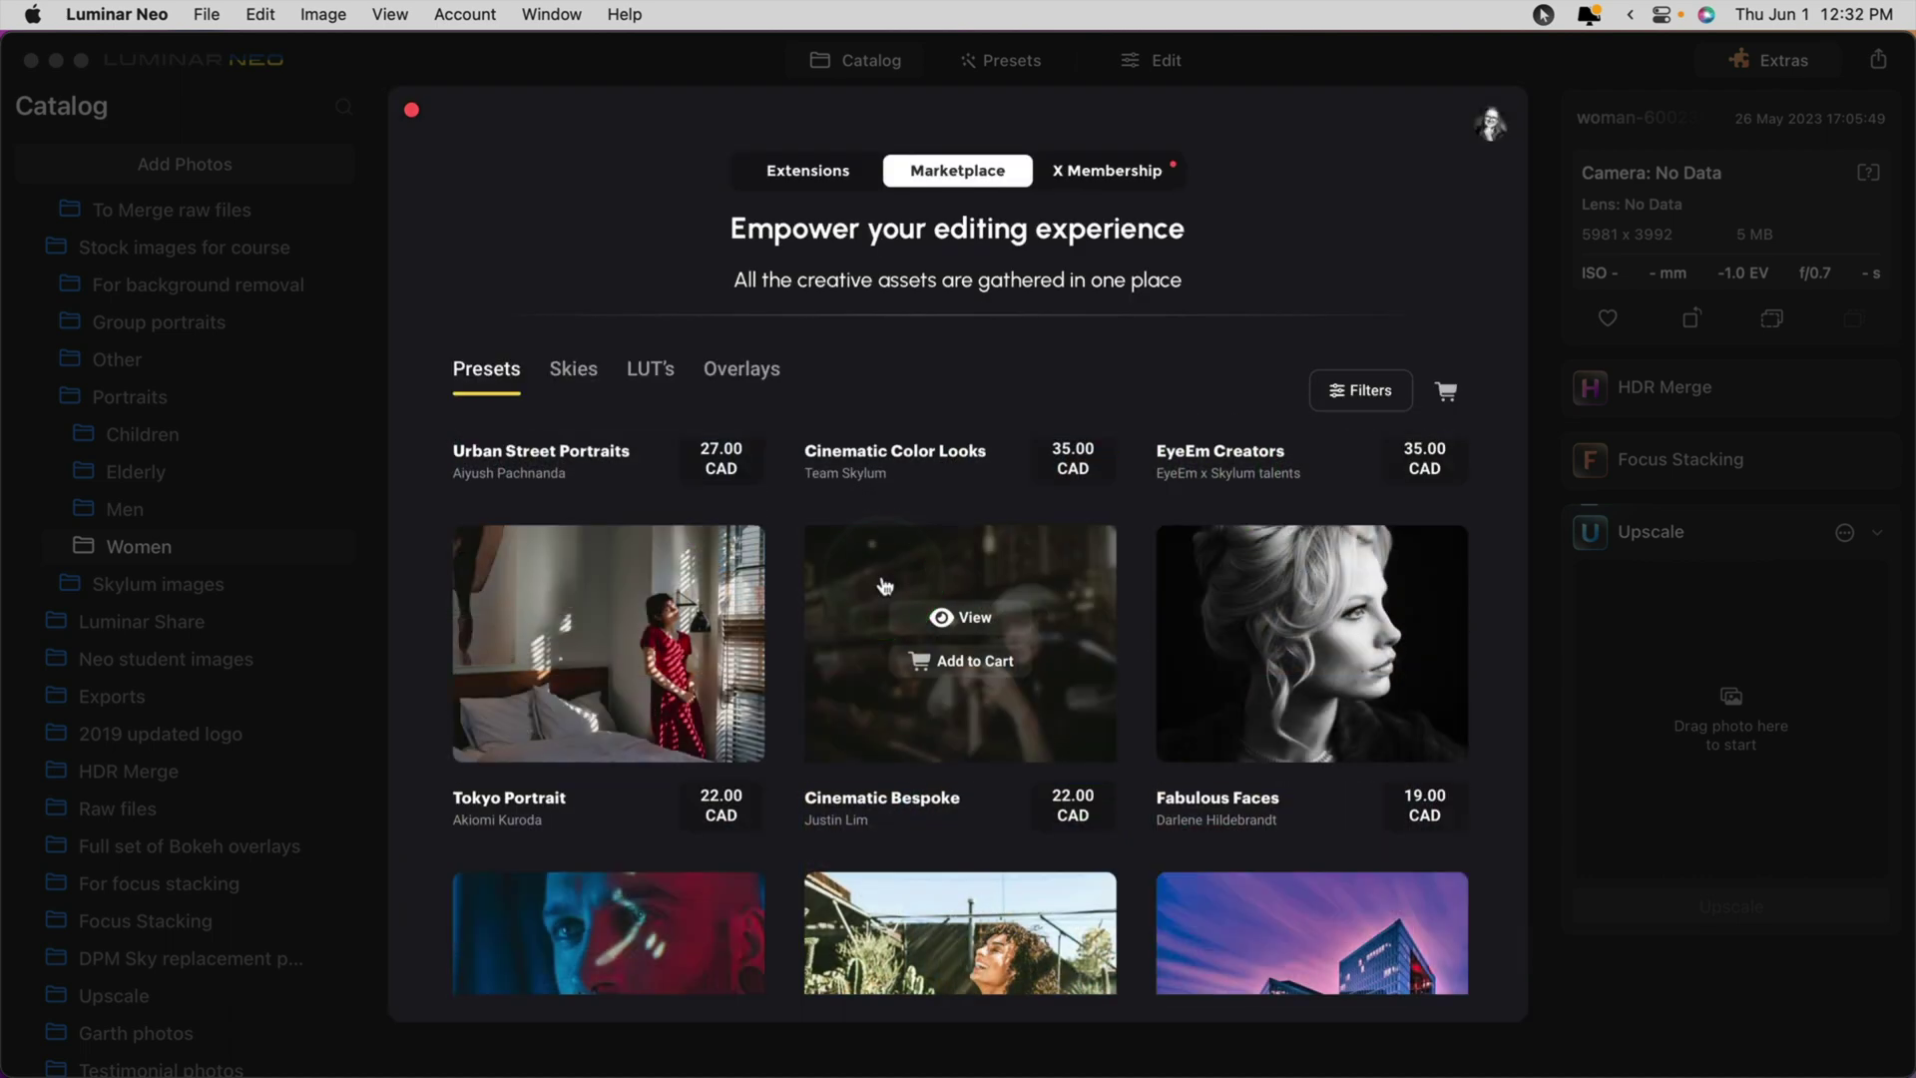
View the Fabulous Faces pack, compare its before/after portrait sample, and add it to the cart
{"action": "mouse_move", "coordinate": [1305, 727]}
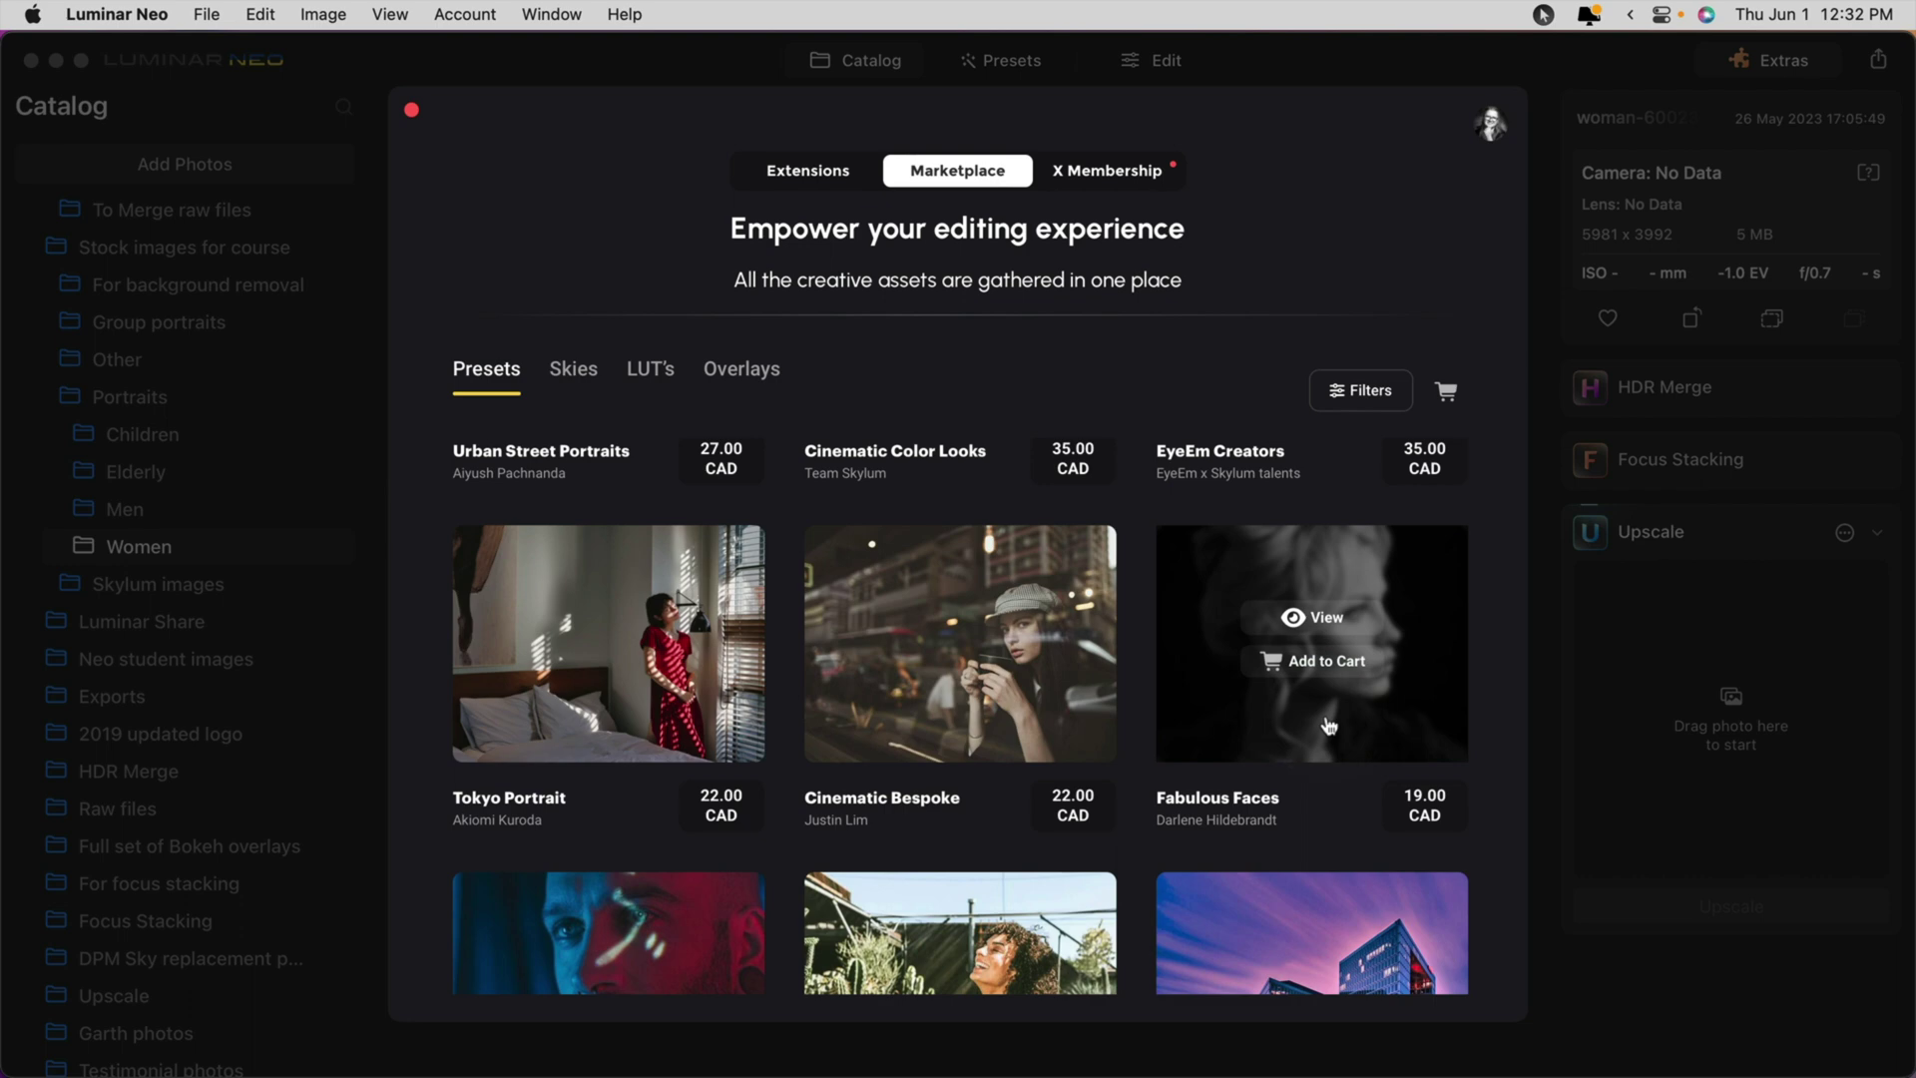
{"action": "left_click", "coordinate": [1323, 661]}
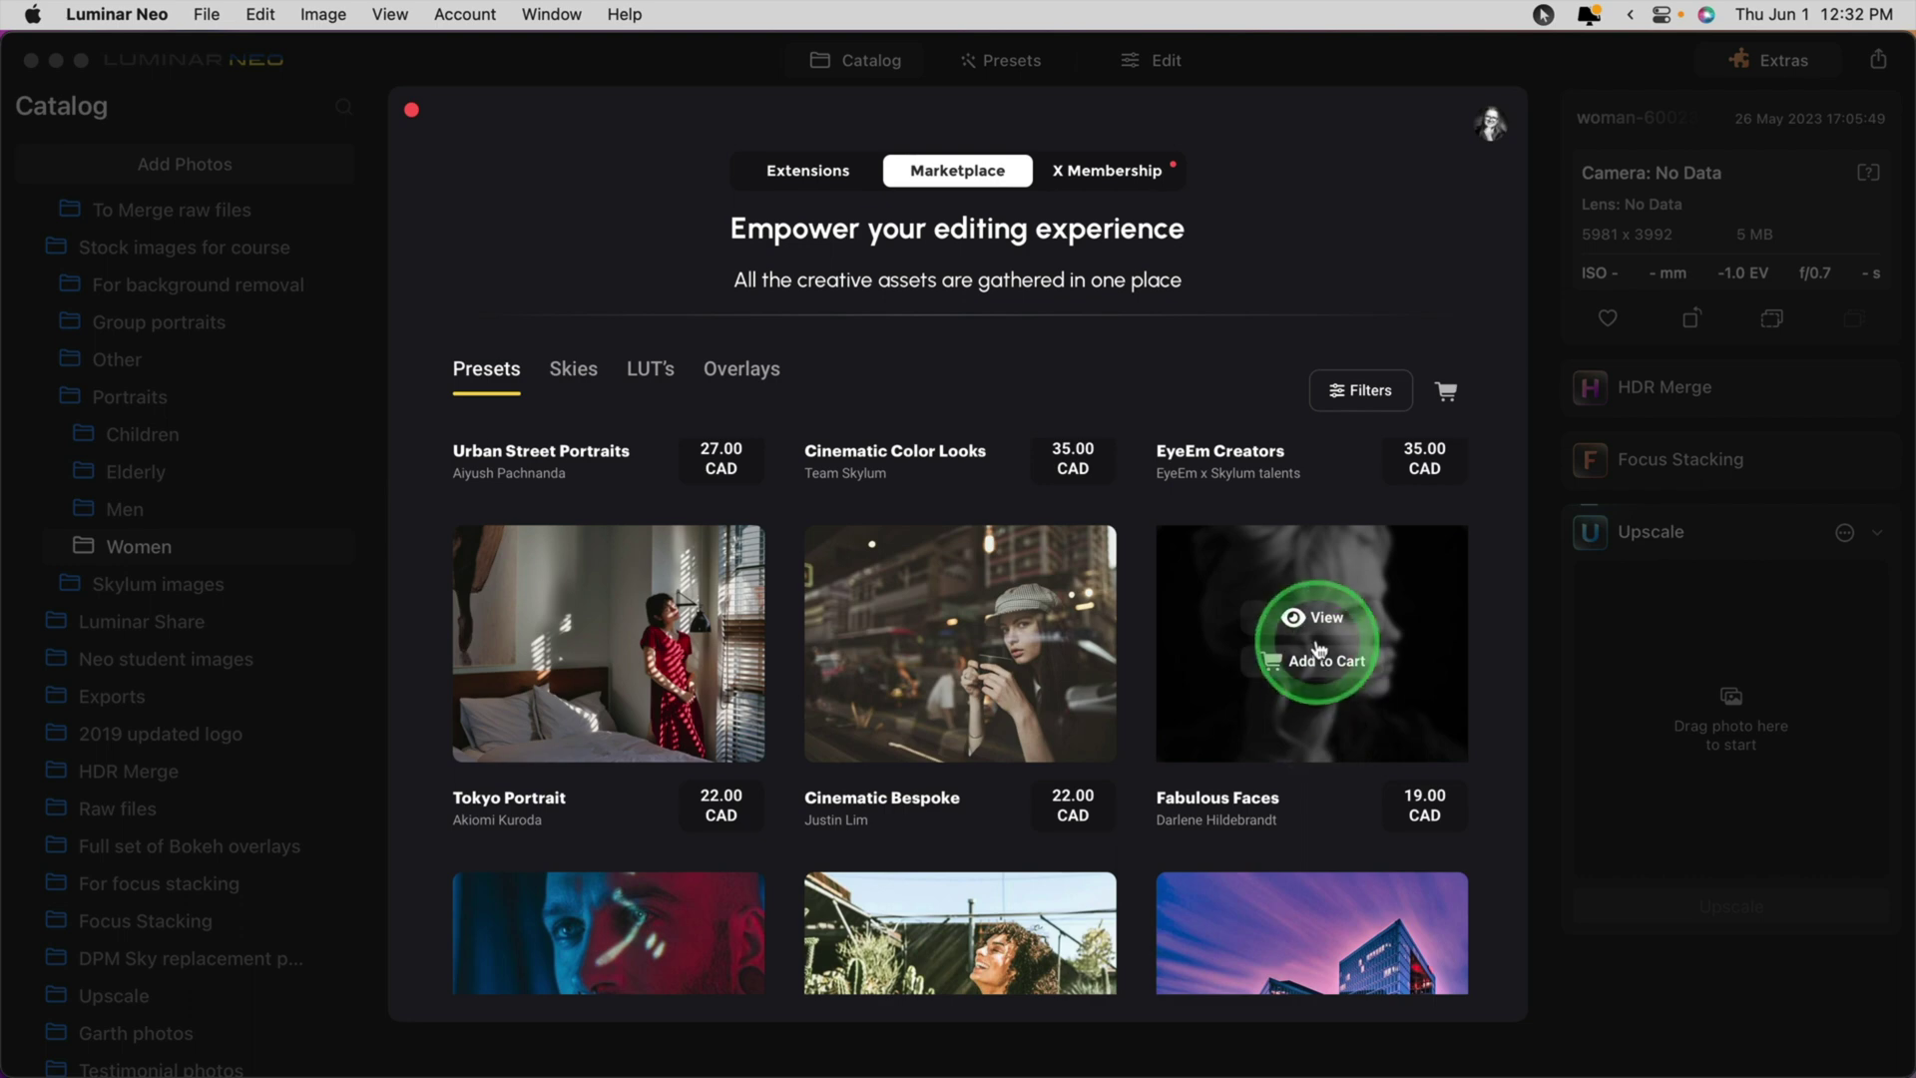
{"action": "left_click", "coordinate": [1322, 617]}
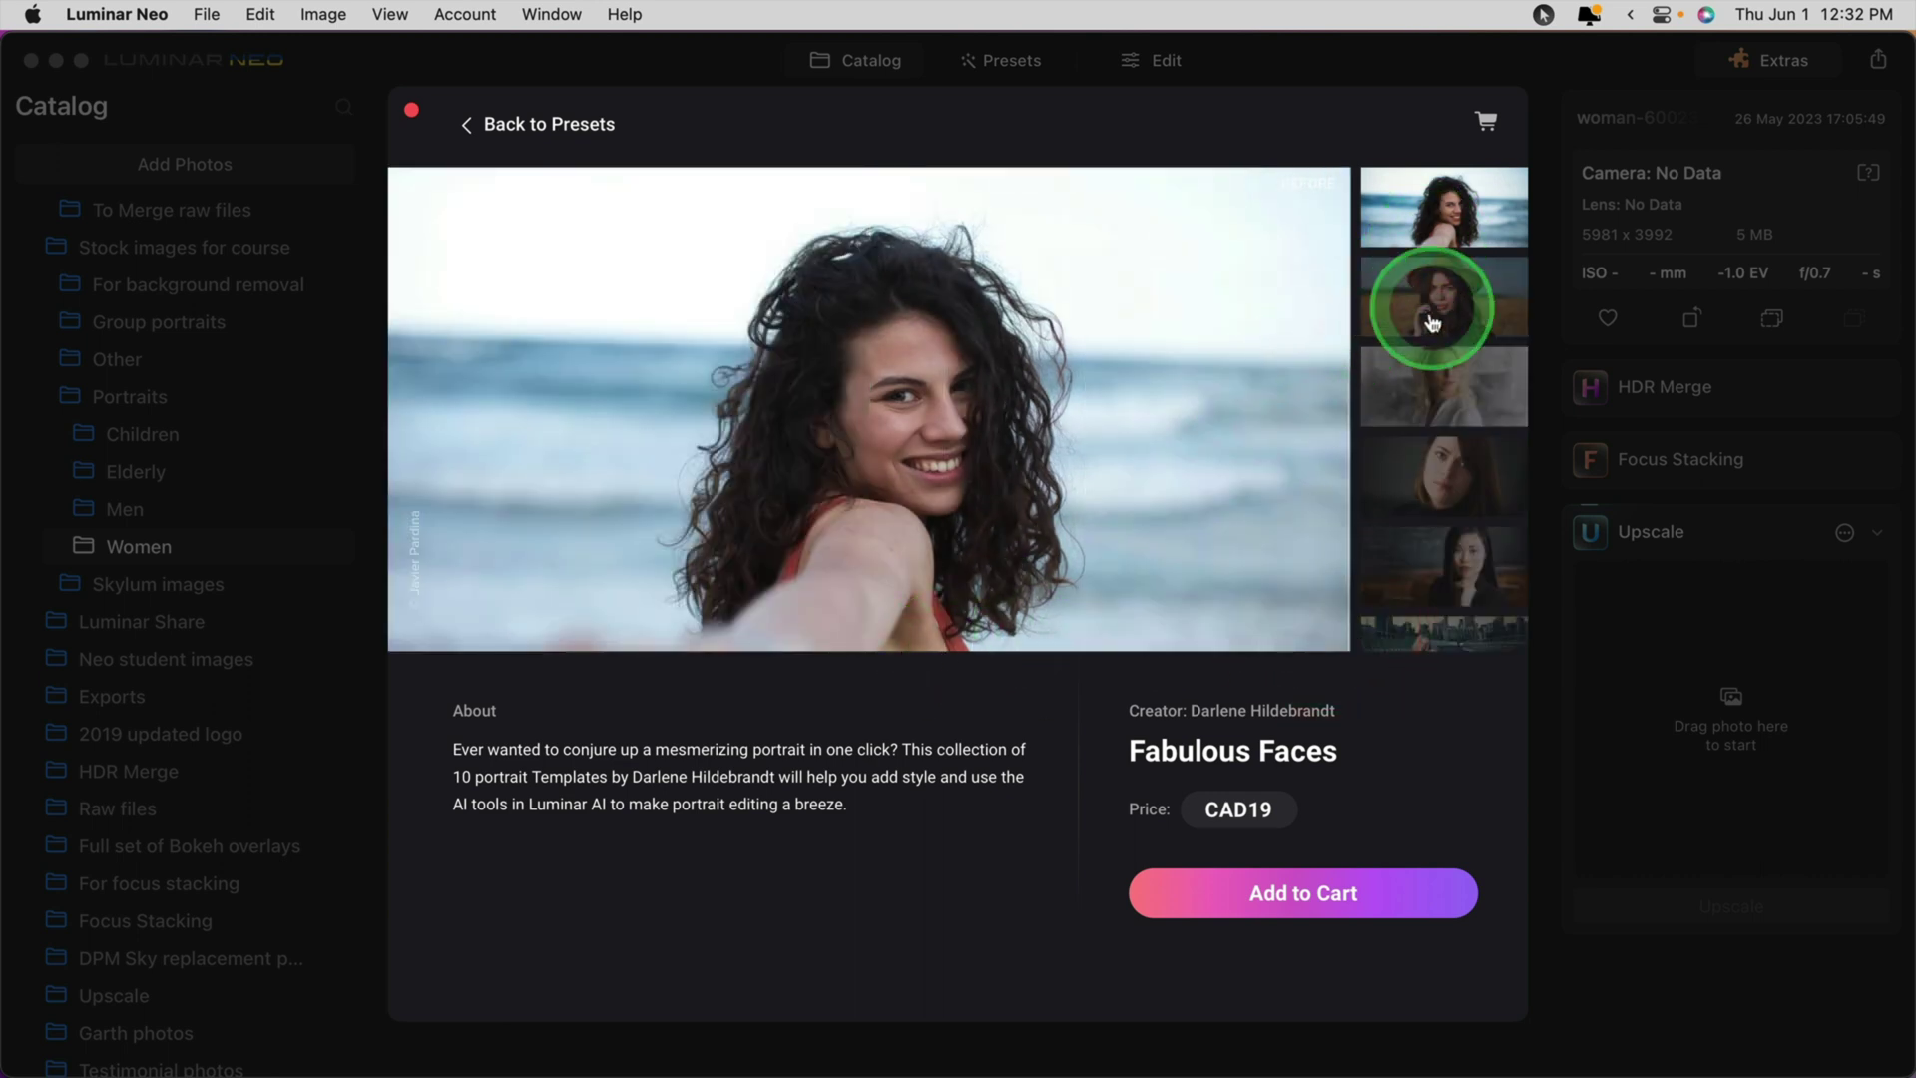
{"action": "left_click", "coordinate": [1382, 475]}
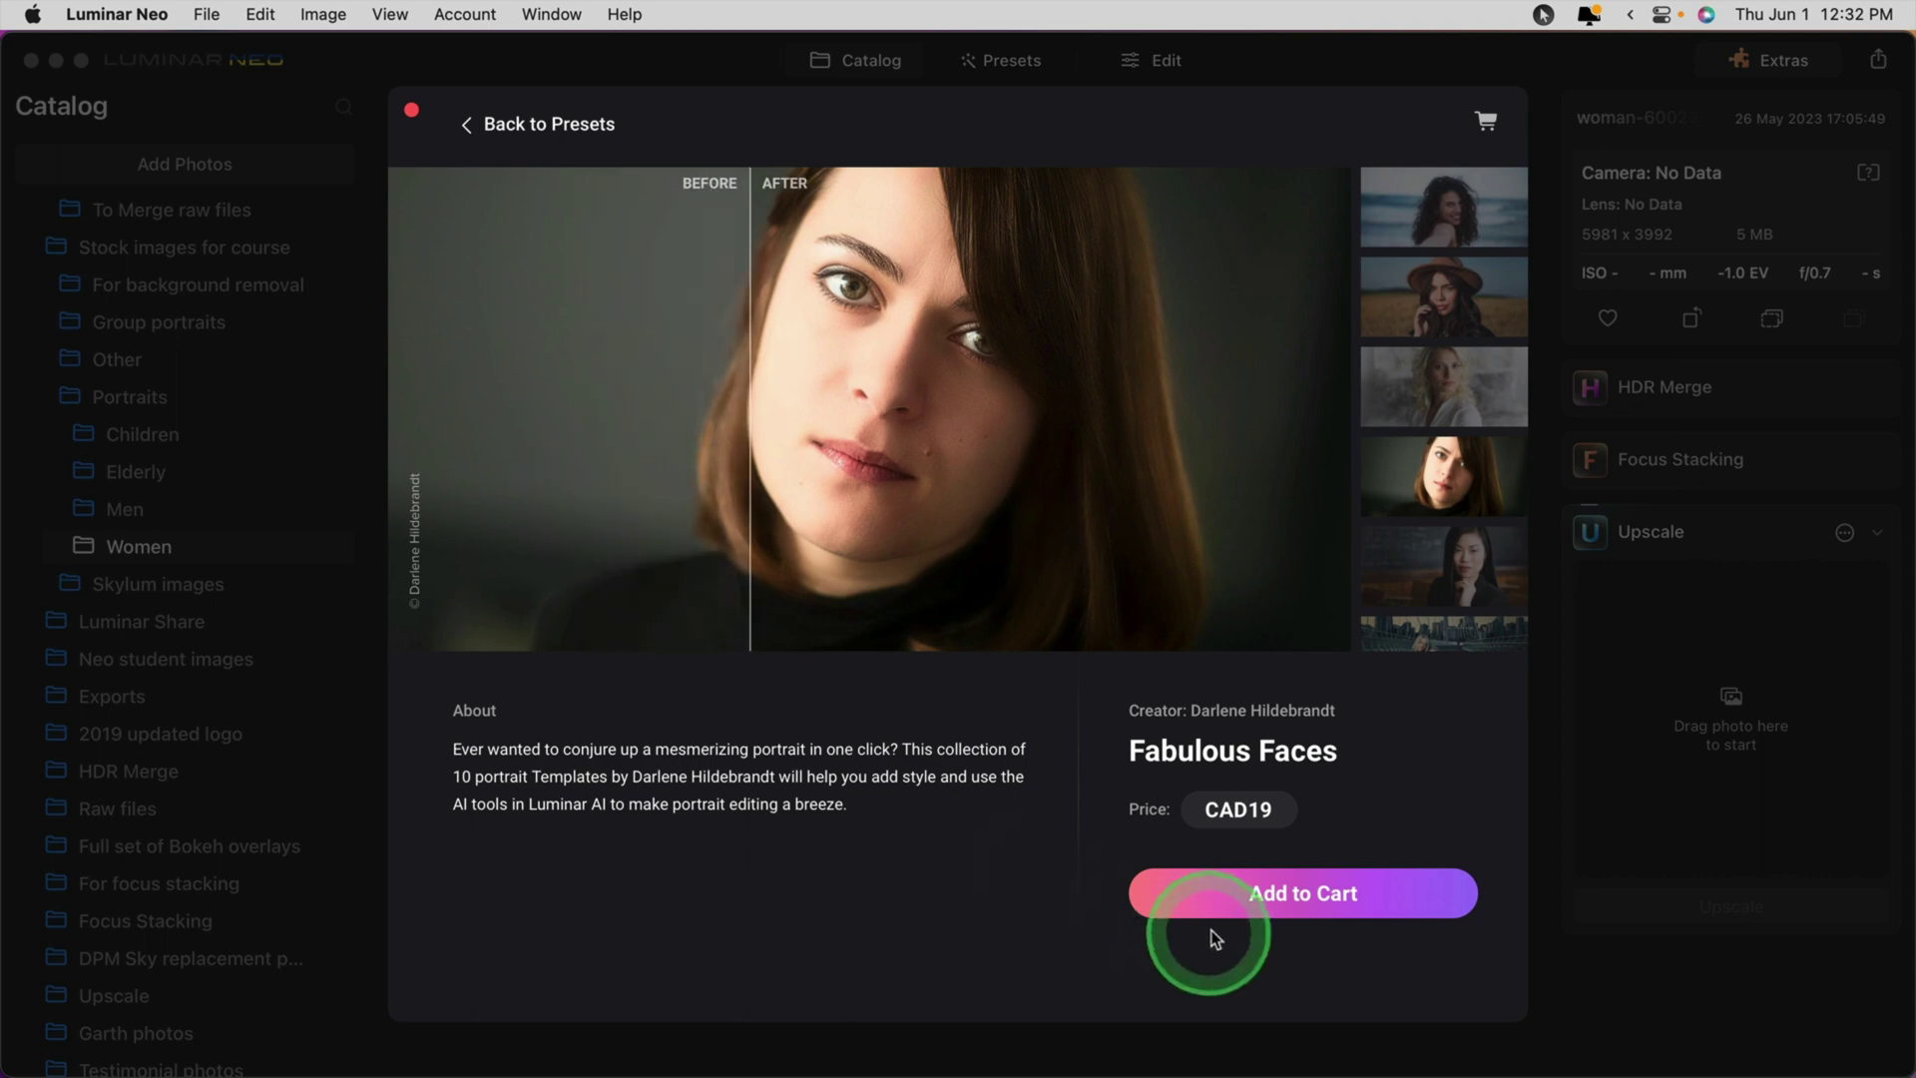
{"action": "left_click", "coordinate": [1297, 901]}
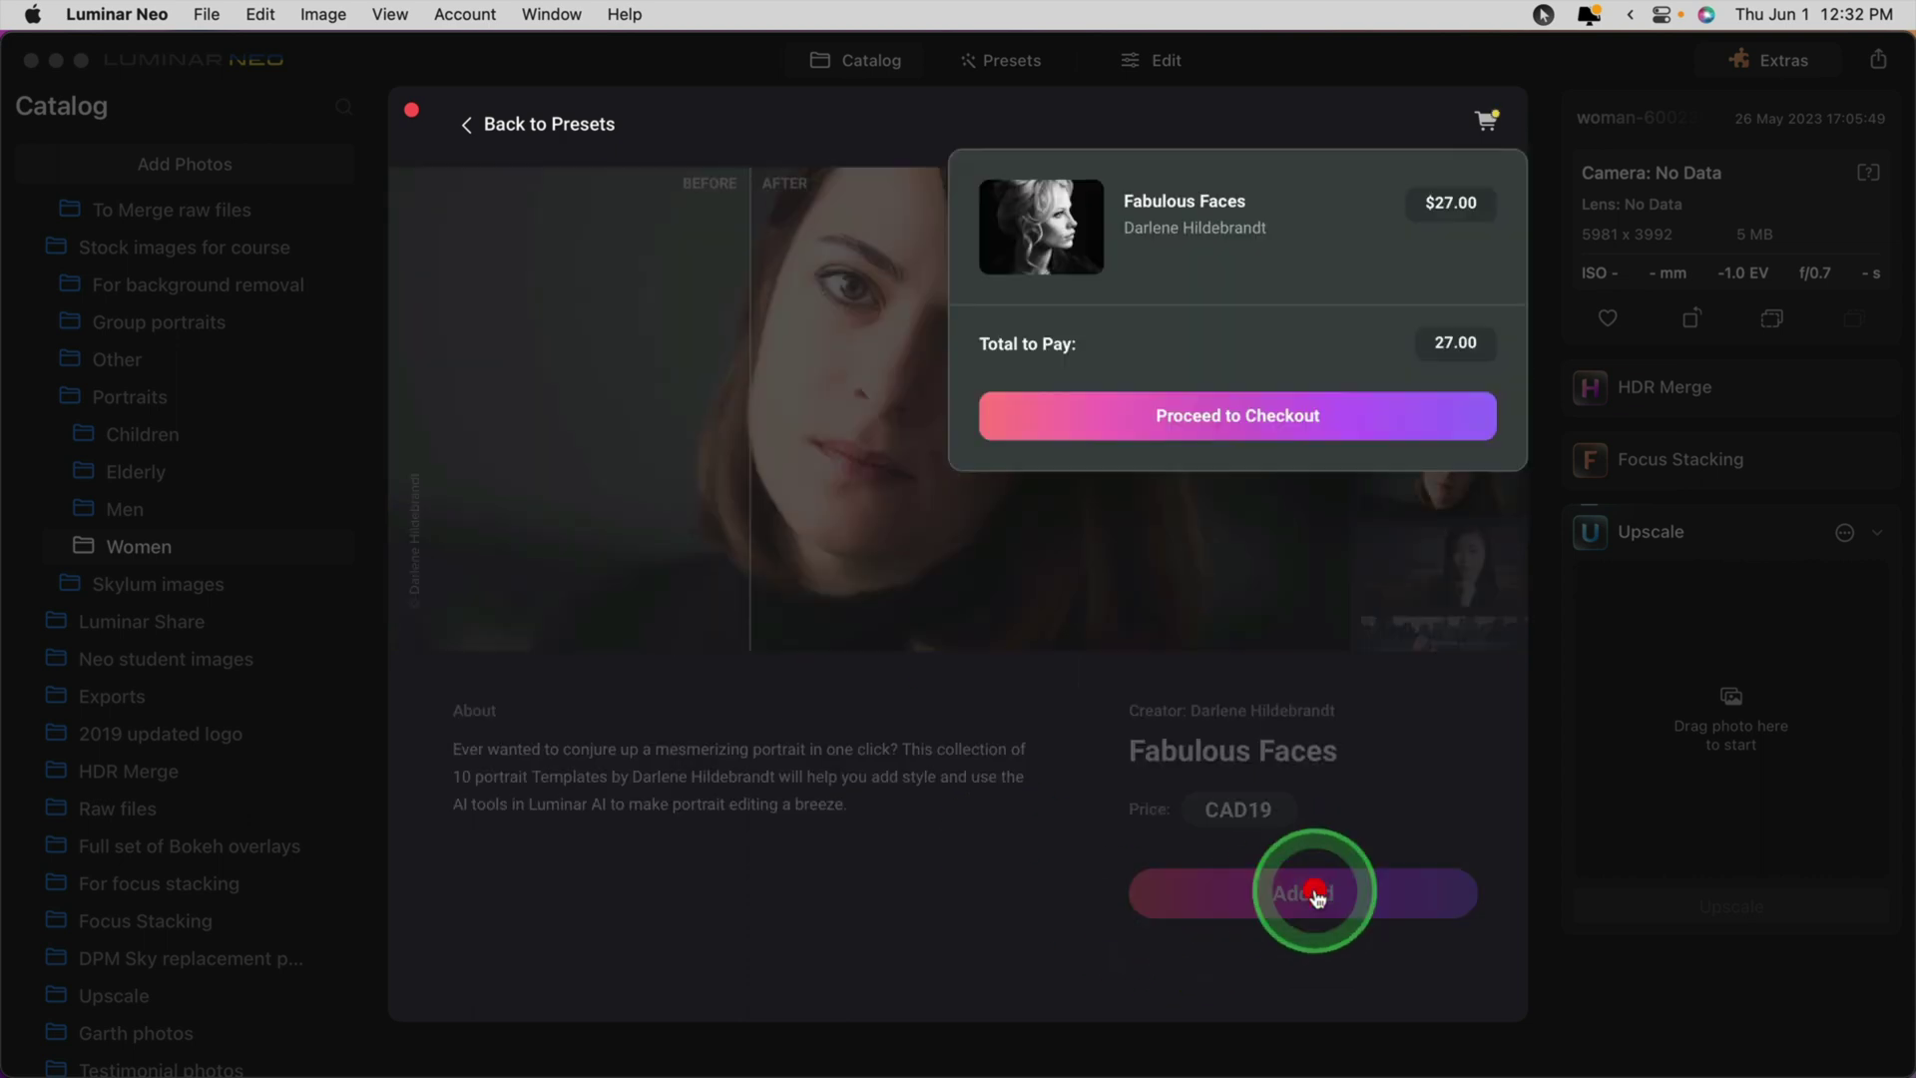
{"action": "left_click", "coordinate": [888, 655]}
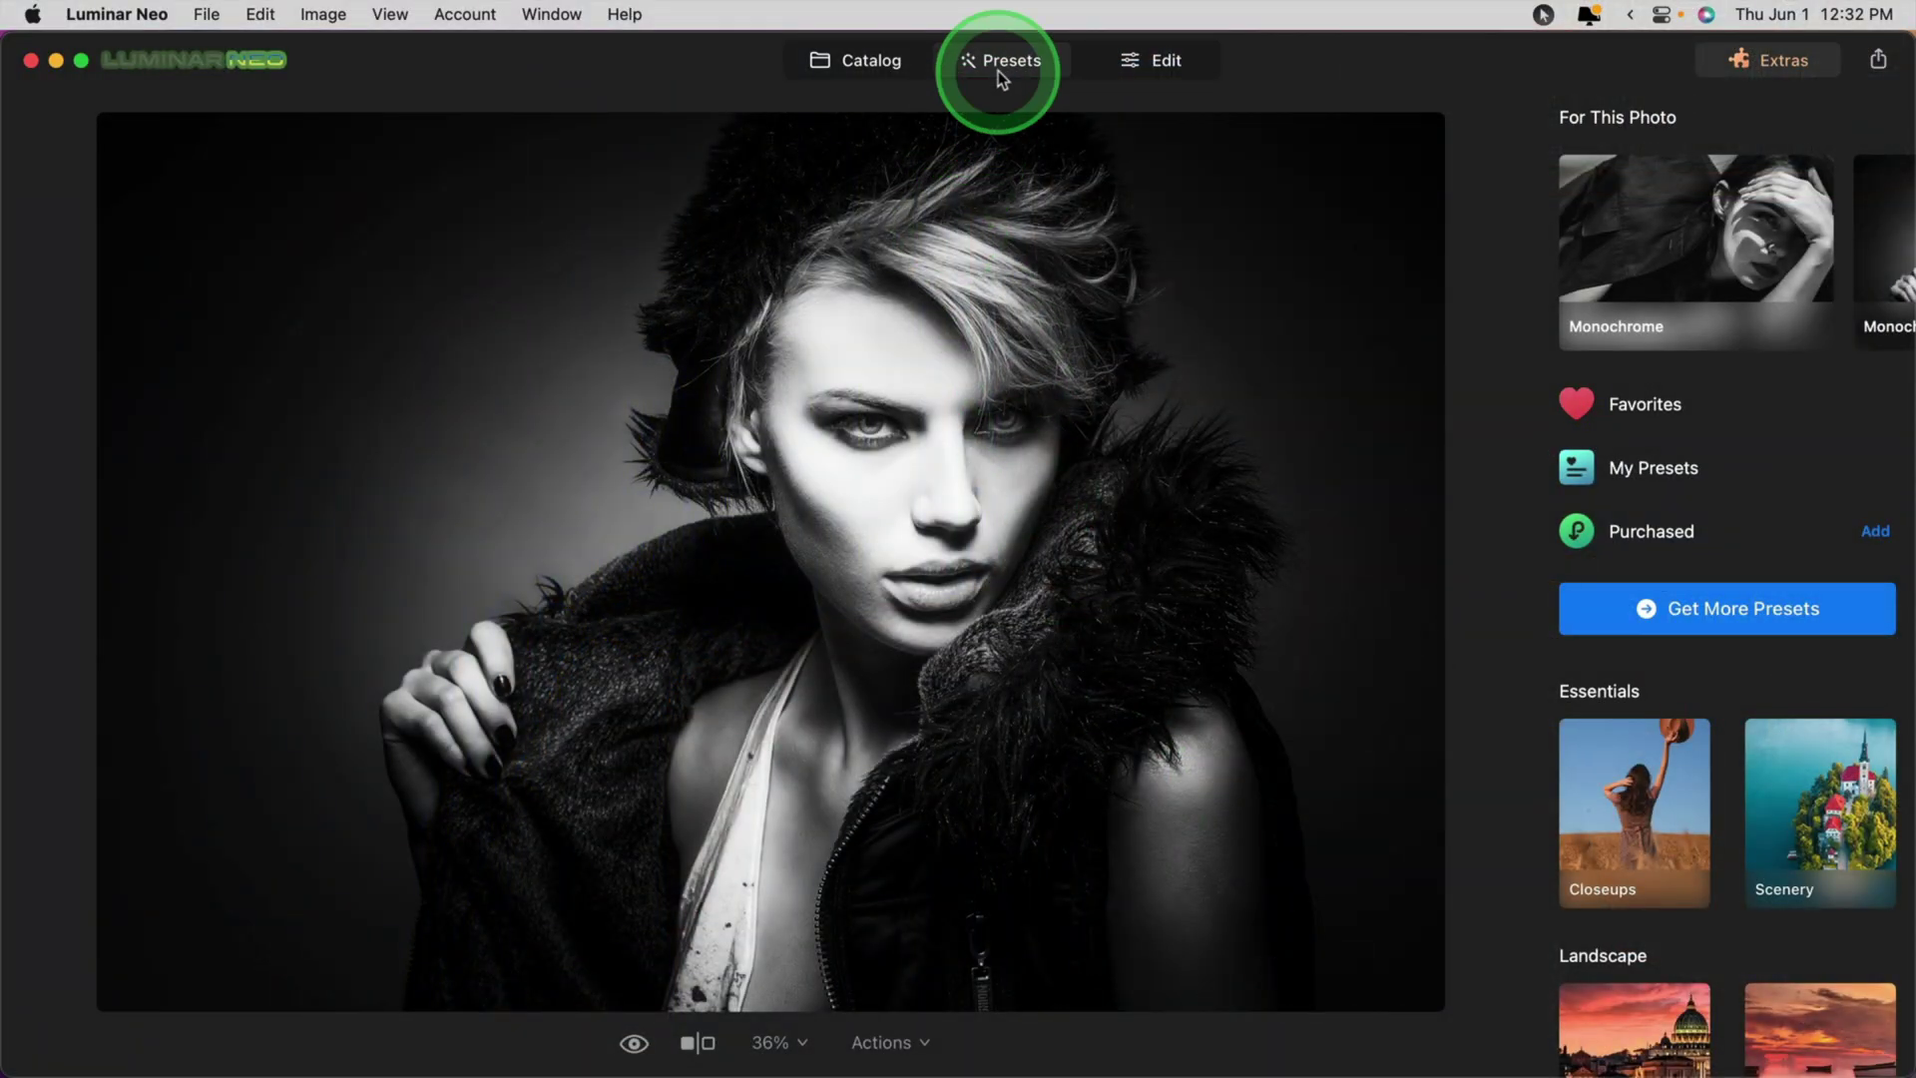
Open the purchased Fabulous Faces preset collection
{"action": "left_click", "coordinate": [1739, 527]}
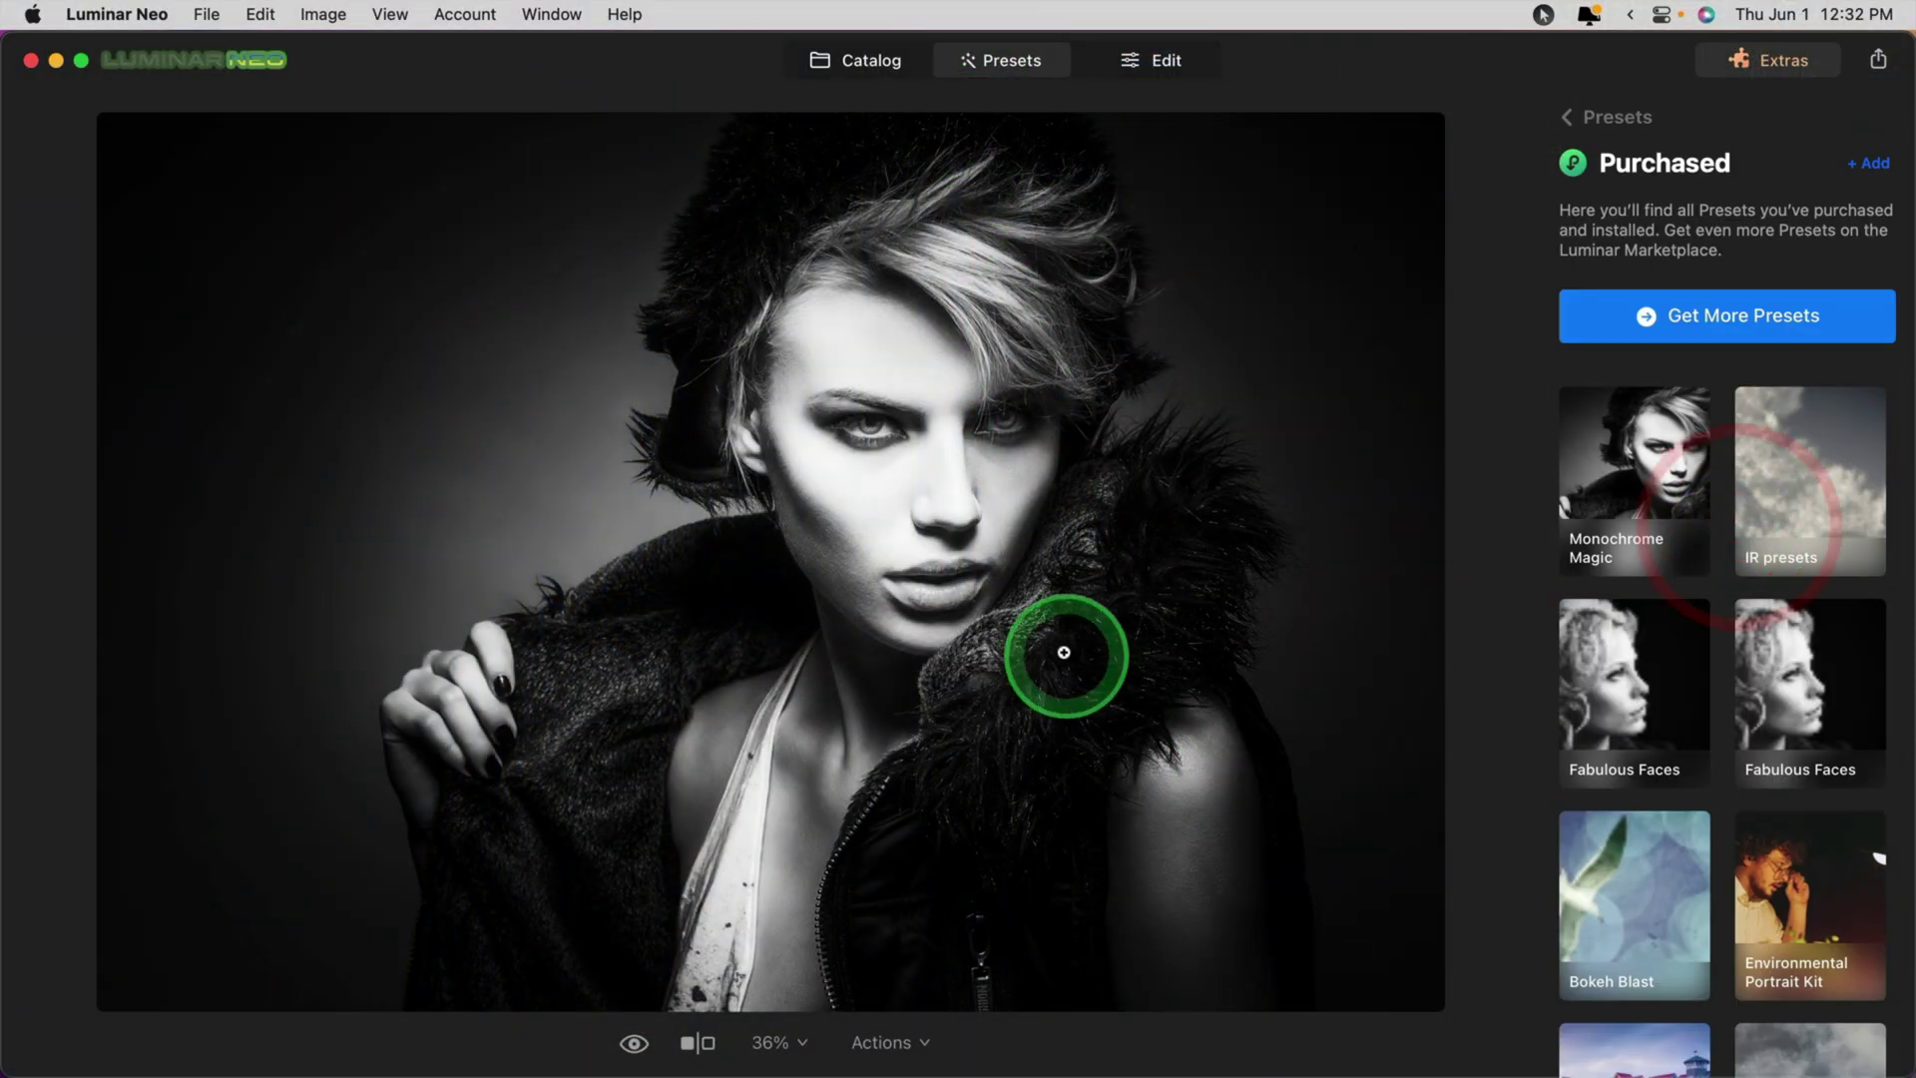
{"action": "left_click", "coordinate": [1607, 702]}
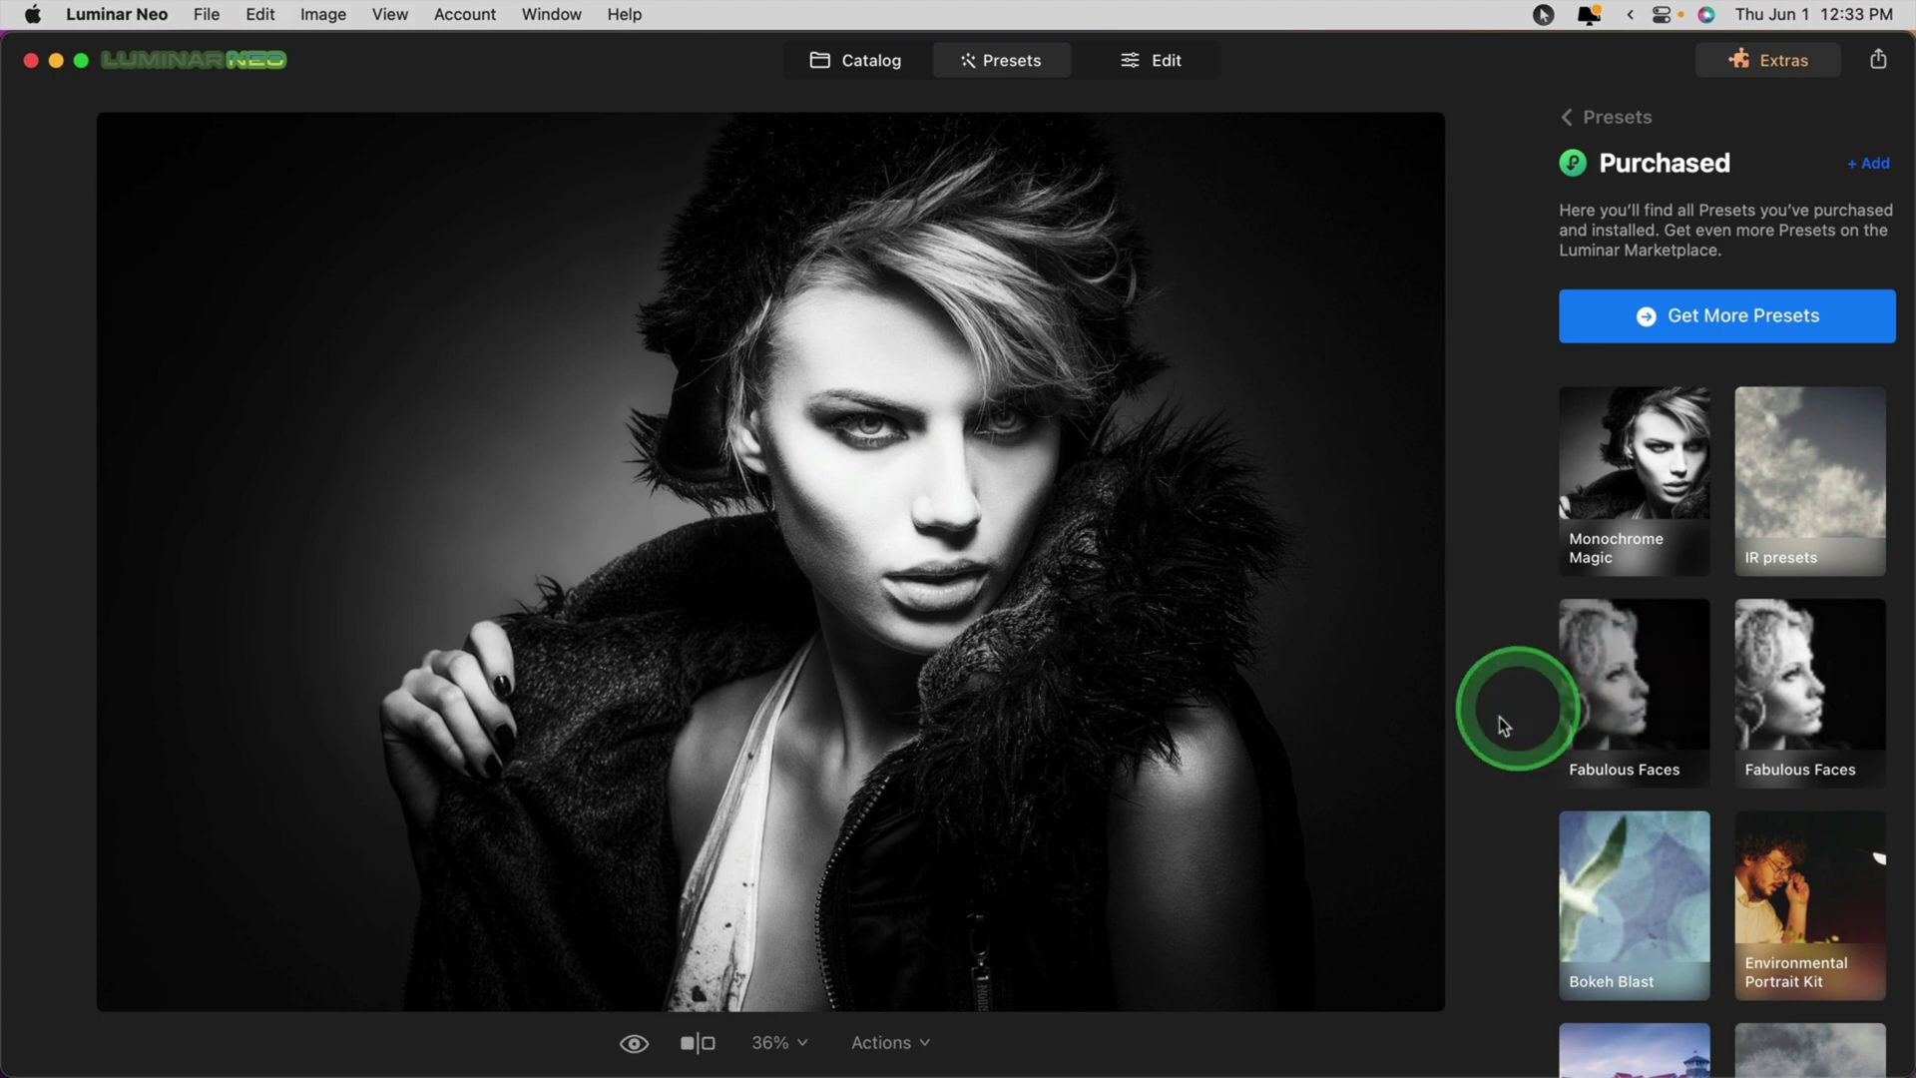
{"action": "left_click", "coordinate": [1613, 687]}
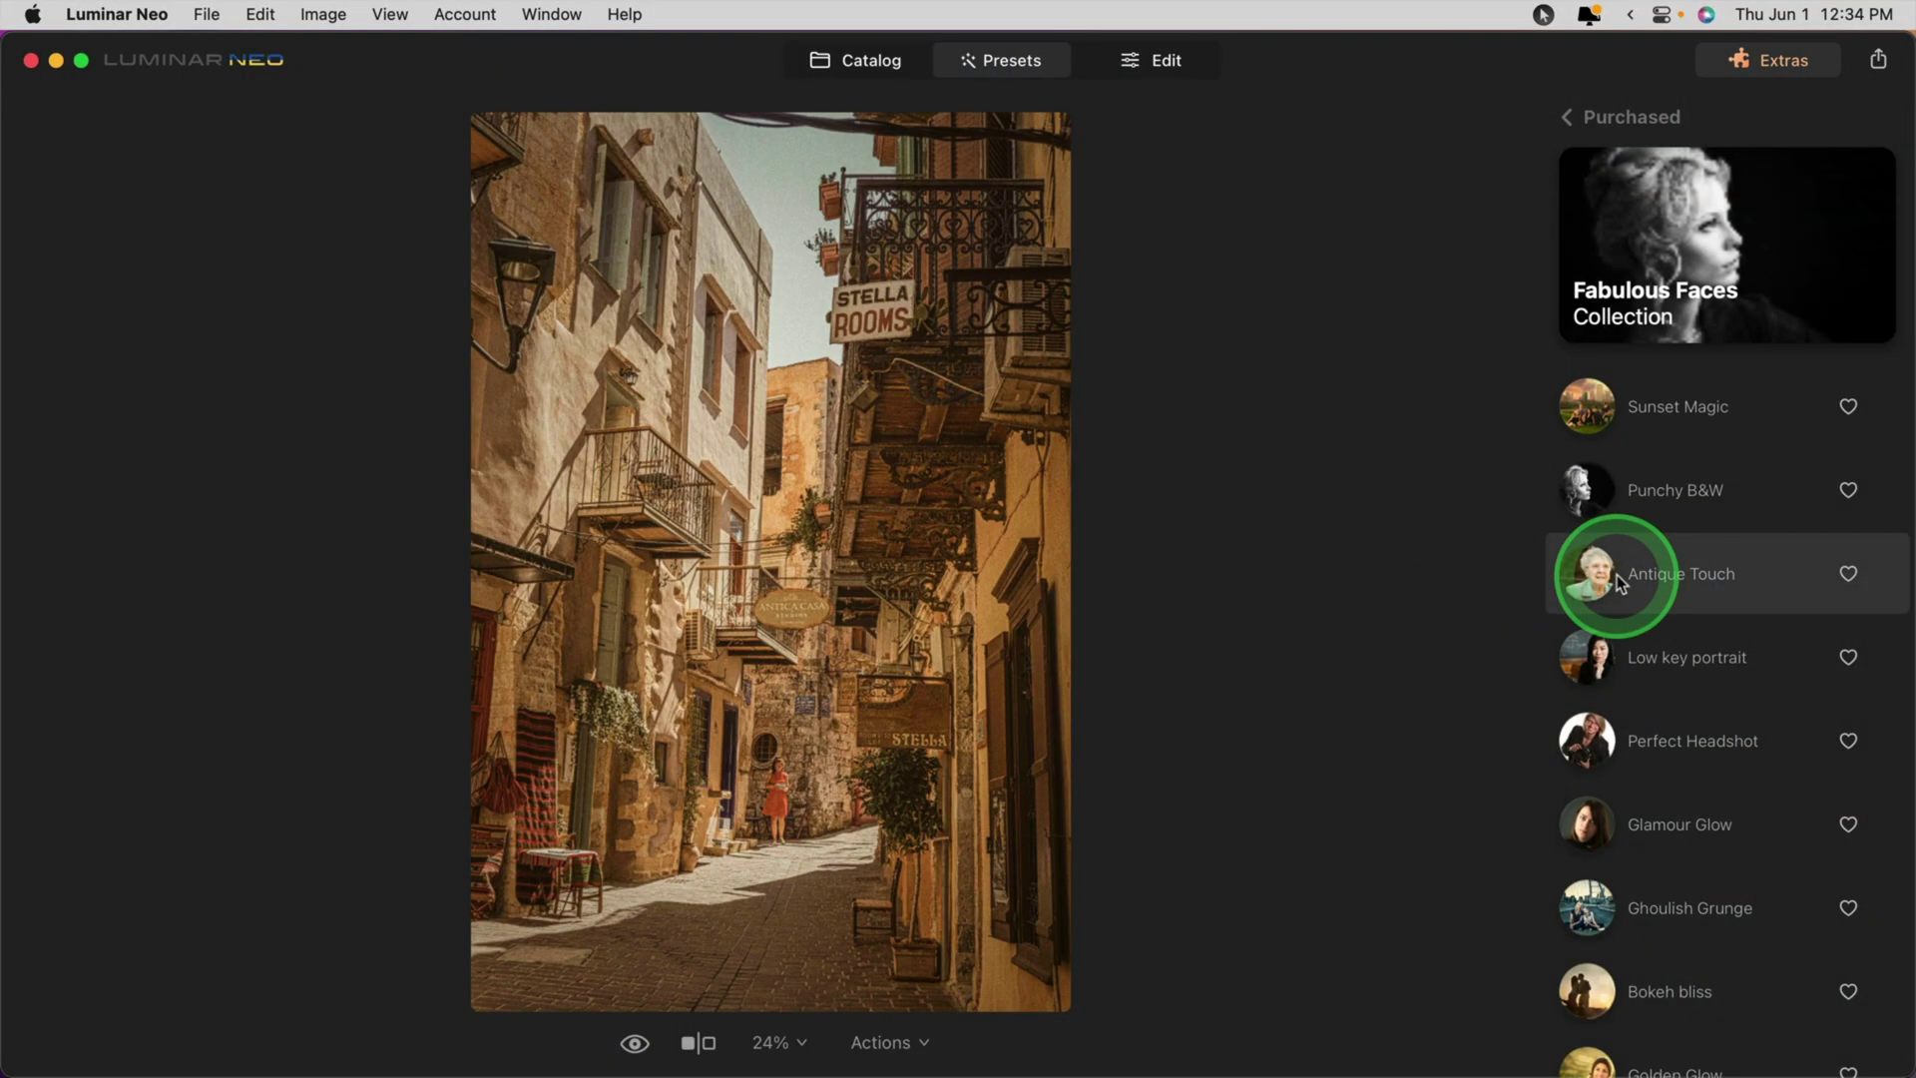
Try Low key portrait, Perfect Headshot and Glamour Glow presets, ending on Ghoulish Grunge
{"action": "left_click", "coordinate": [1614, 634]}
{"action": "left_click", "coordinate": [1614, 738]}
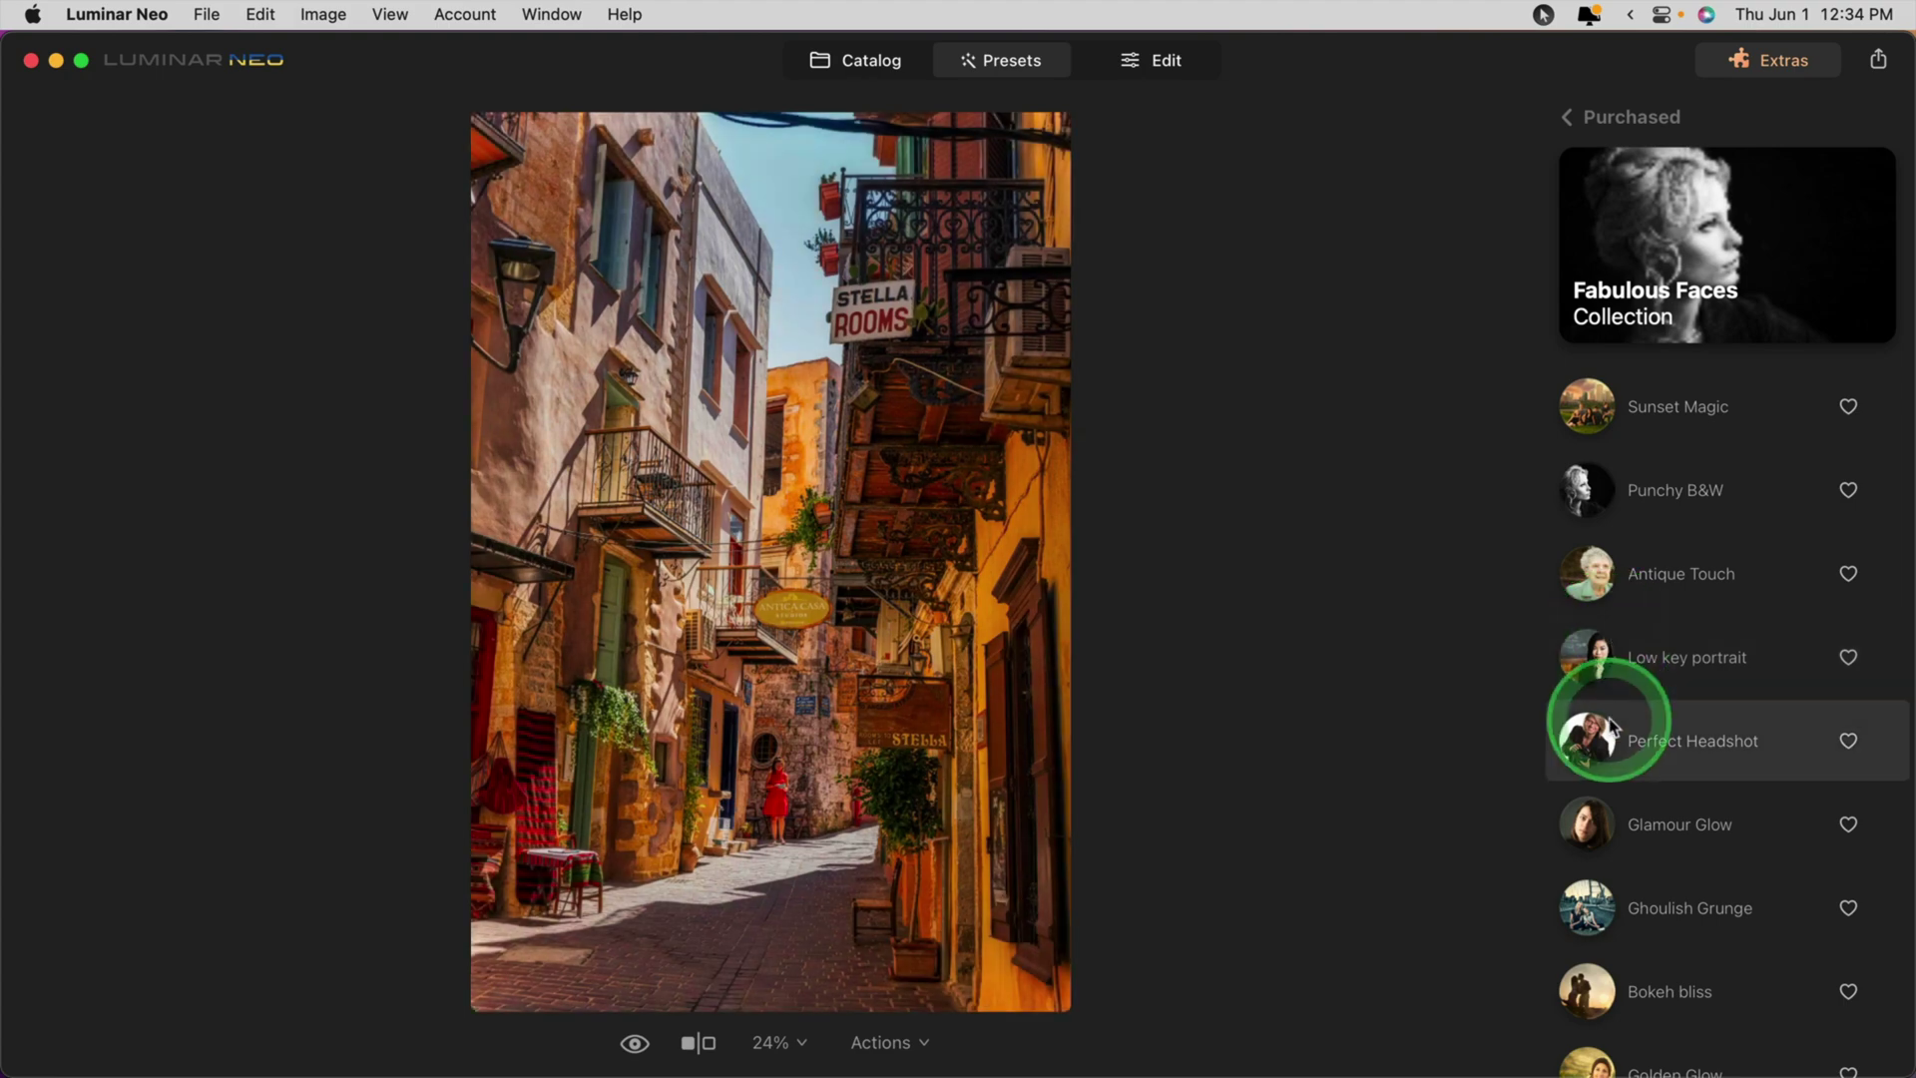
{"action": "left_click", "coordinate": [1615, 817]}
{"action": "left_click", "coordinate": [1624, 905]}
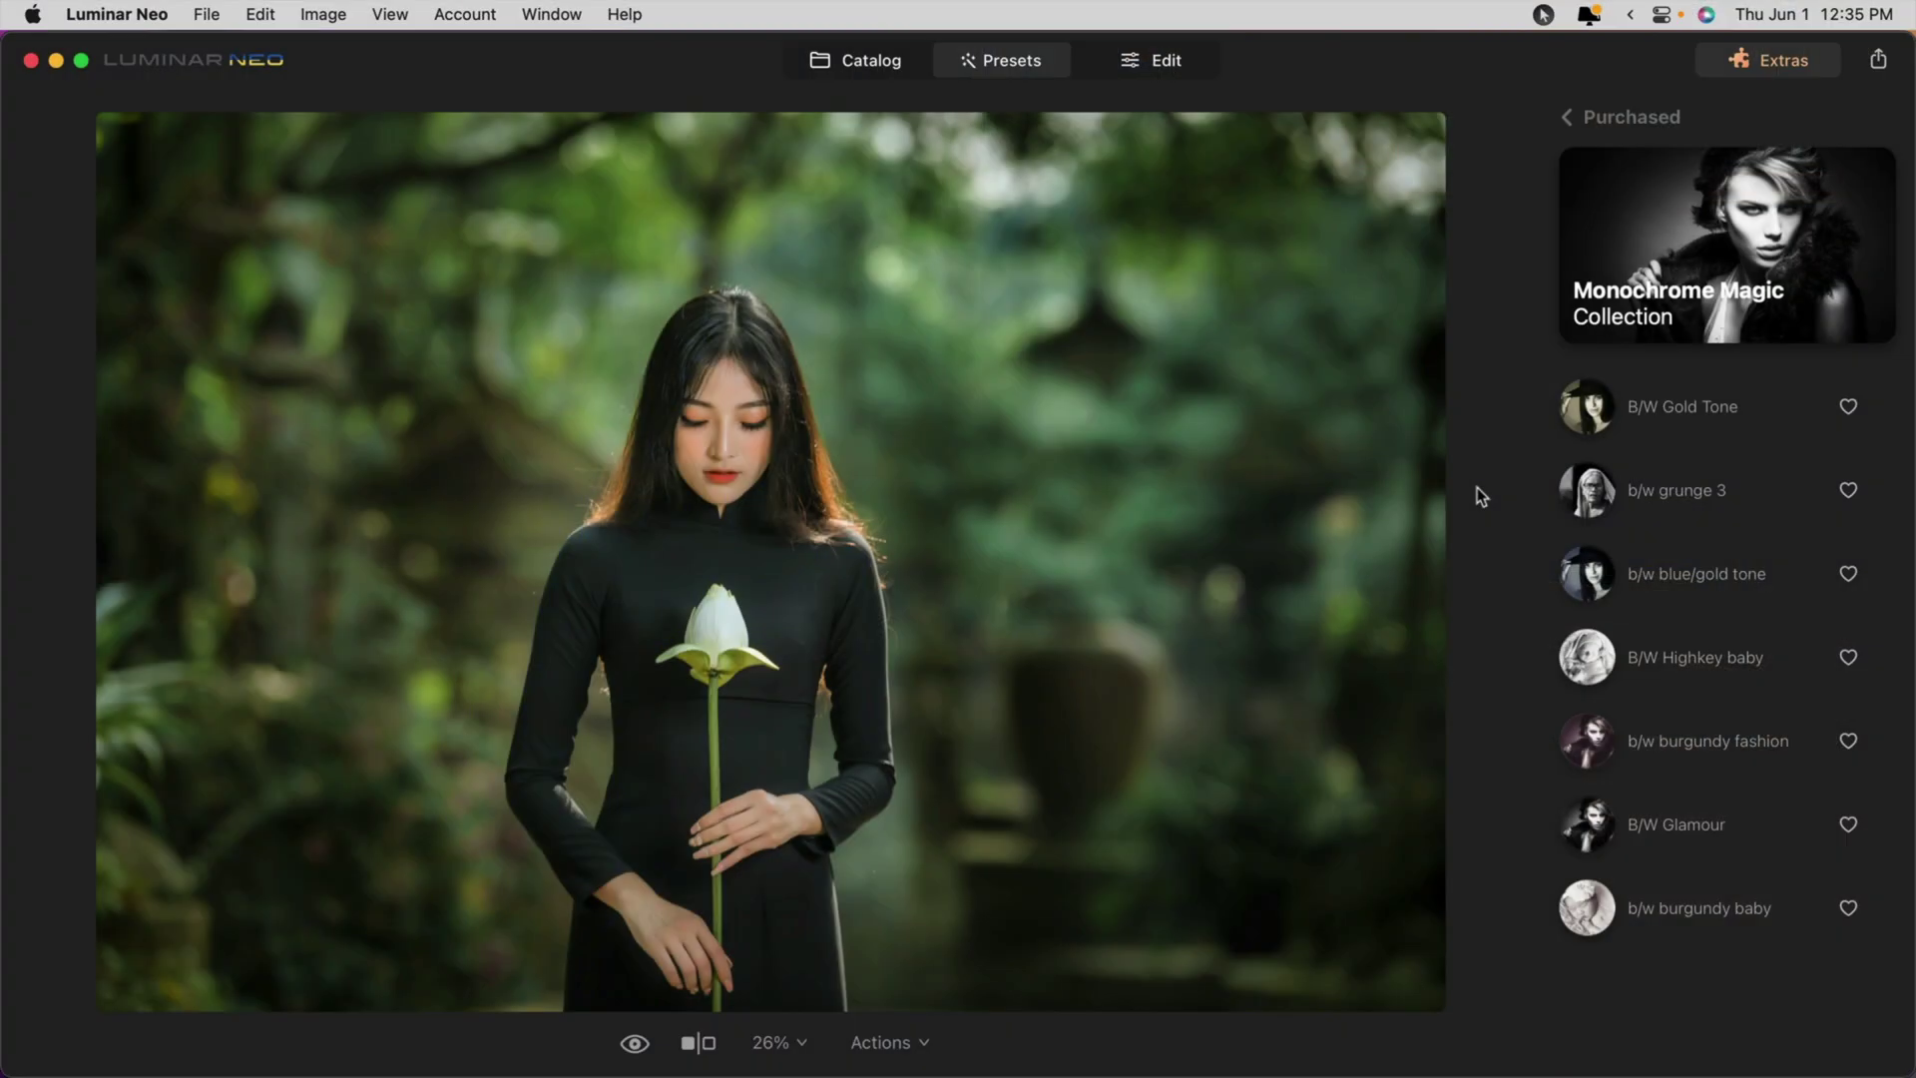
Try B/W Gold Tone, blue/gold tone, Highkey baby and burgundy fashion, settling on b/w burgundy baby
{"action": "left_click", "coordinate": [1573, 409]}
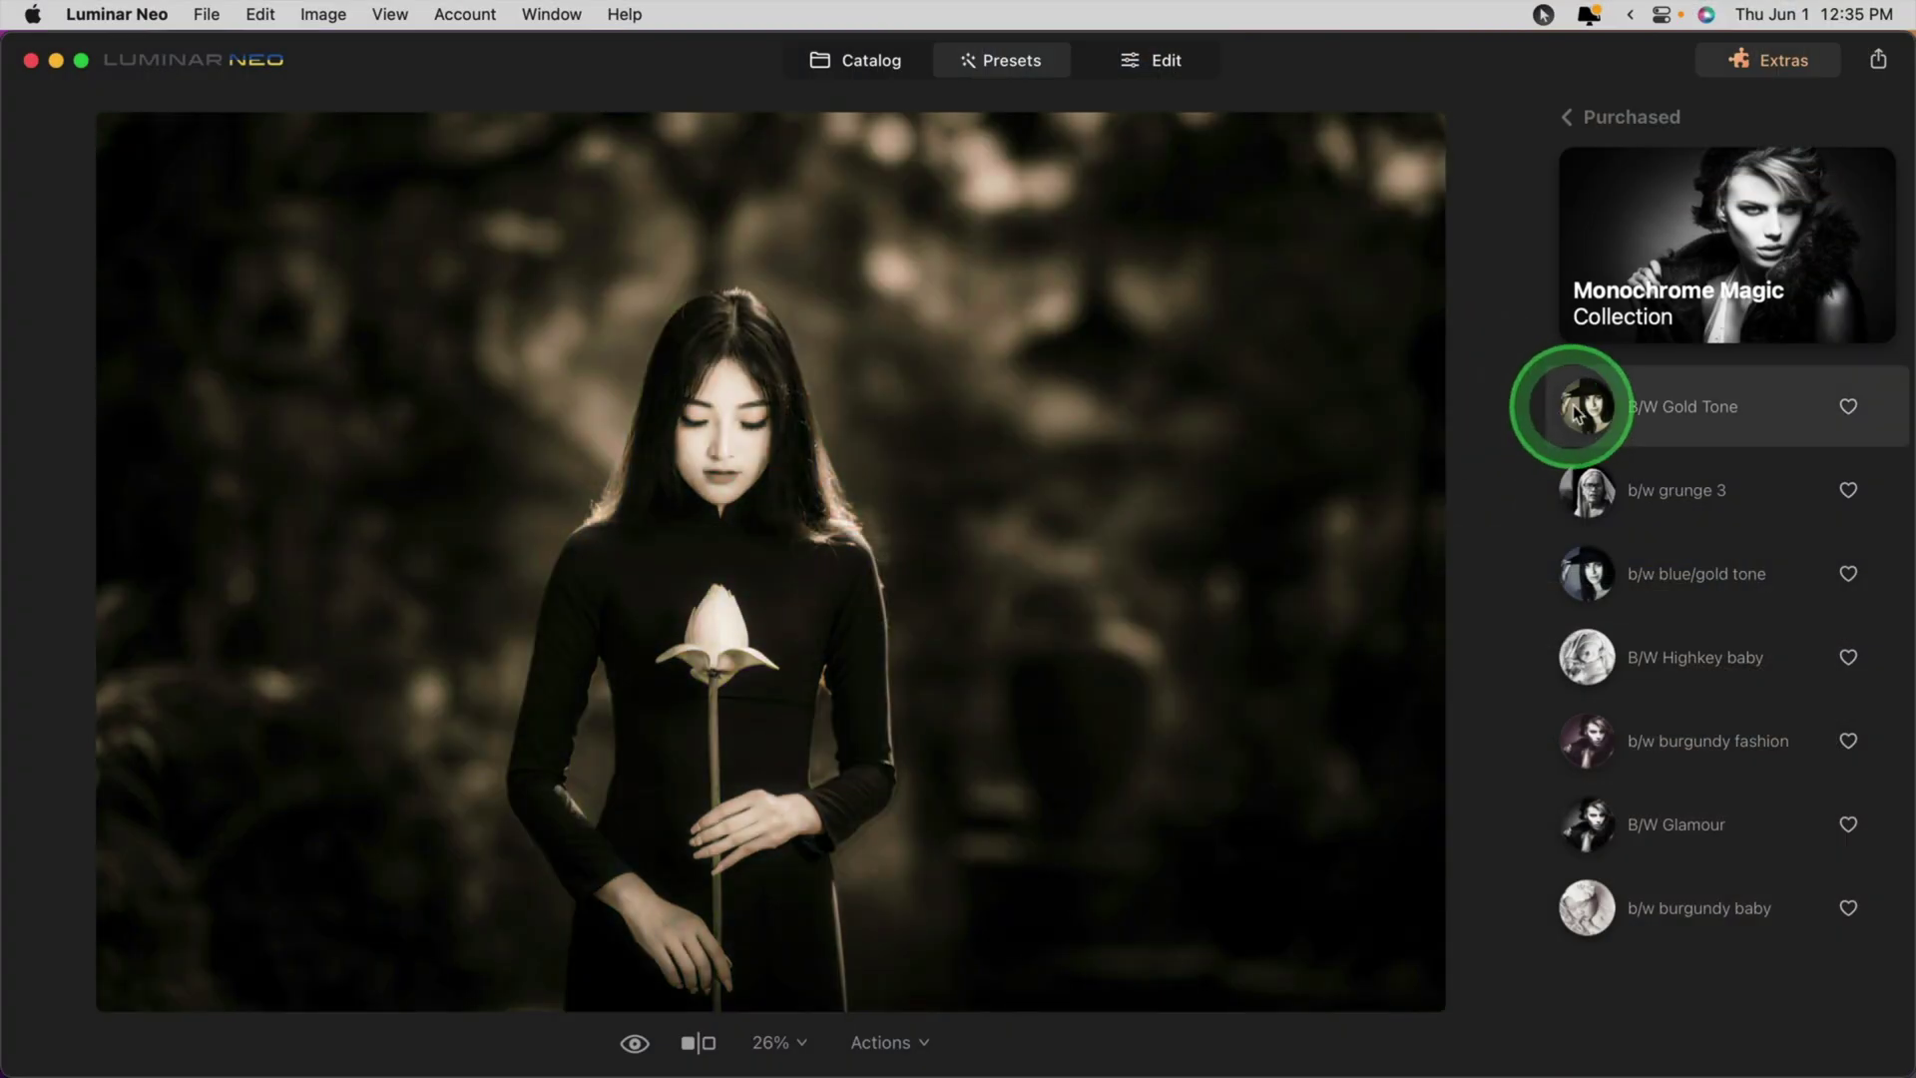
{"action": "left_click", "coordinate": [1556, 407]}
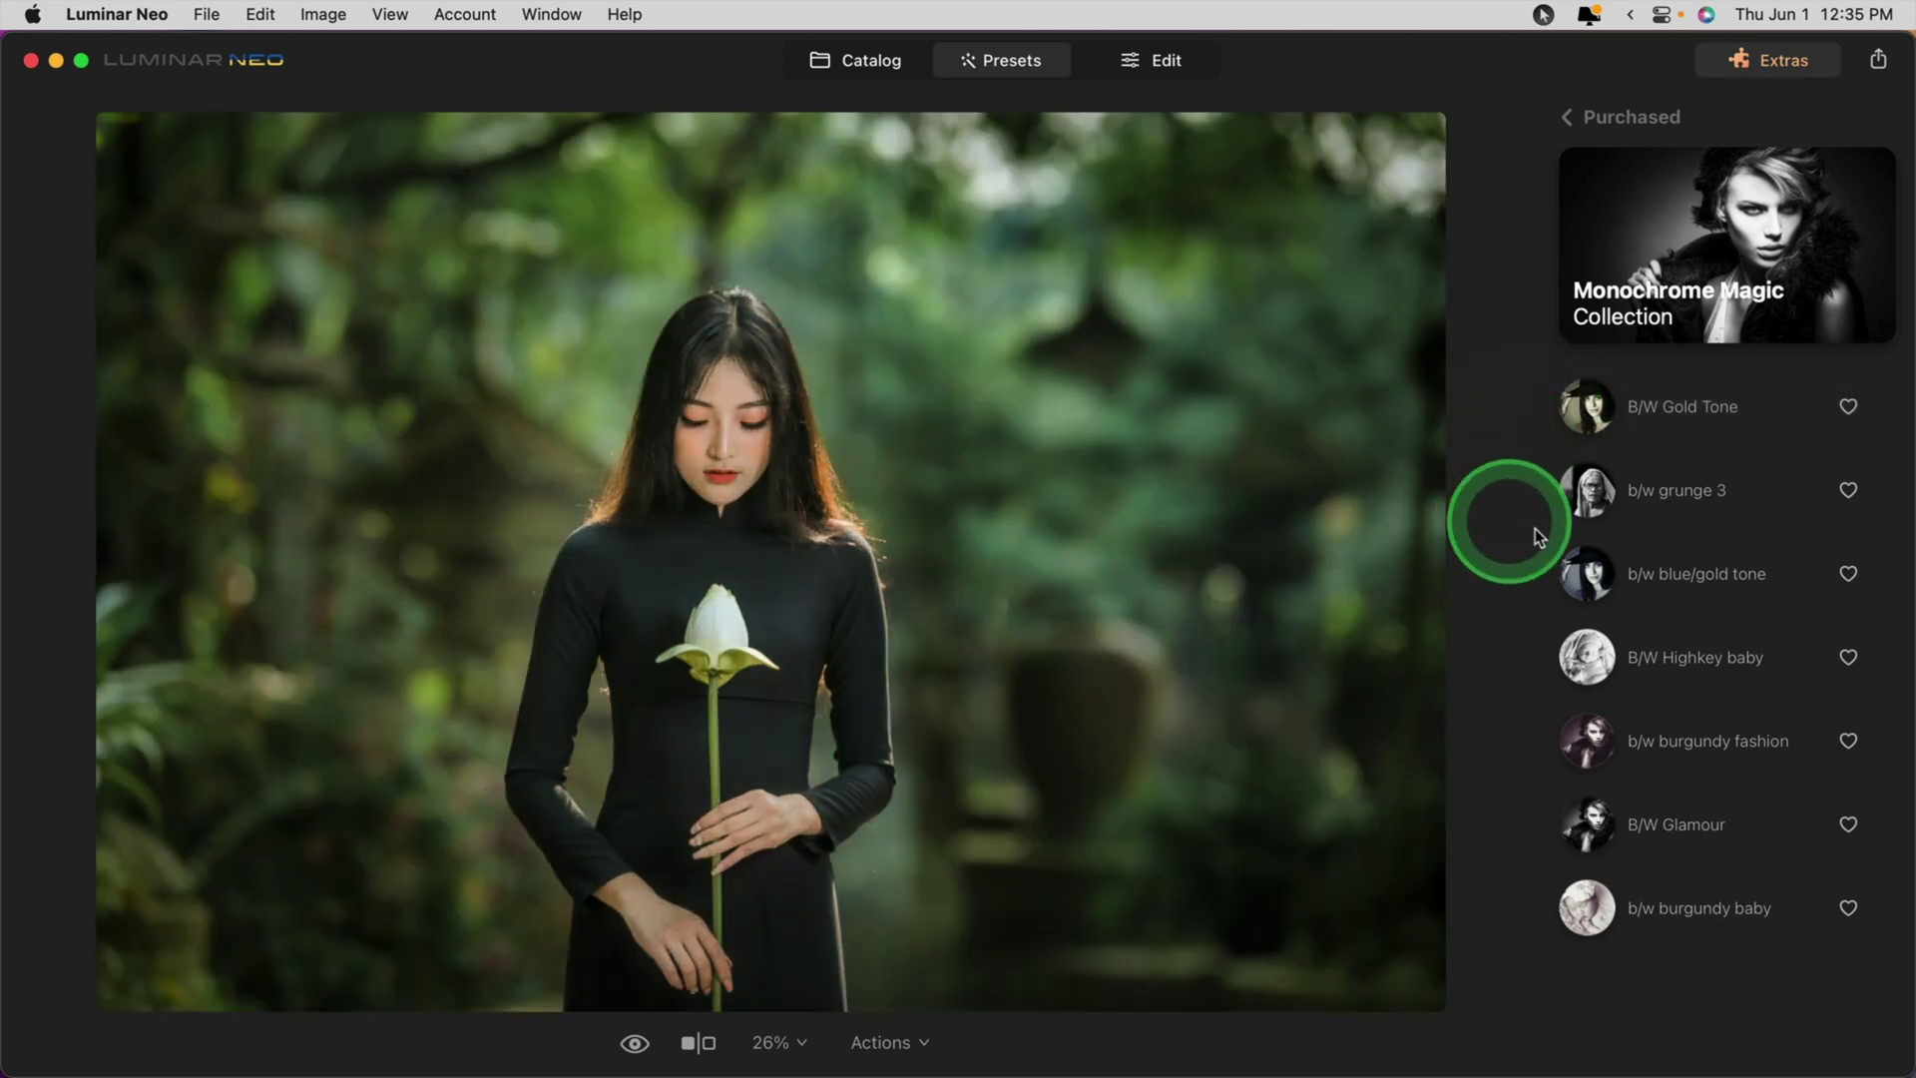
{"action": "left_click", "coordinate": [1616, 573]}
{"action": "left_click", "coordinate": [1592, 653]}
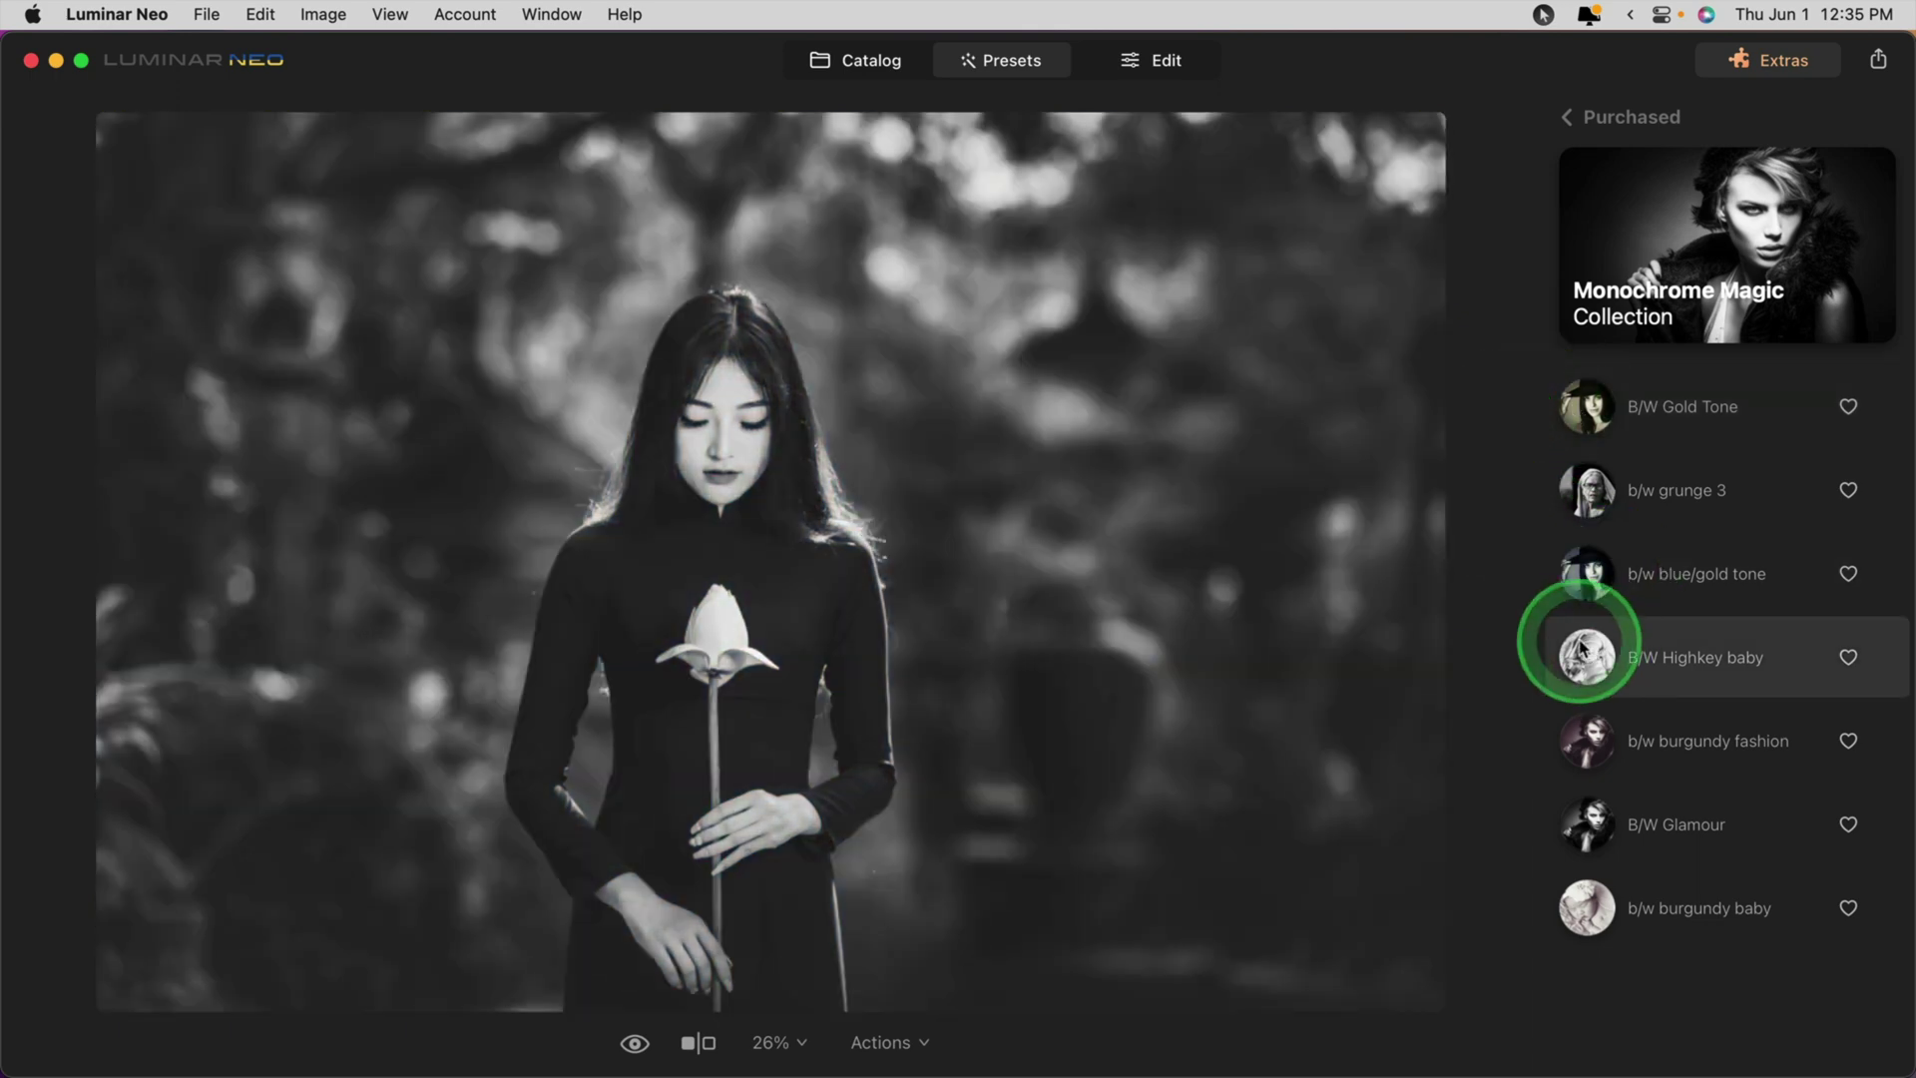
{"action": "left_click", "coordinate": [1575, 731]}
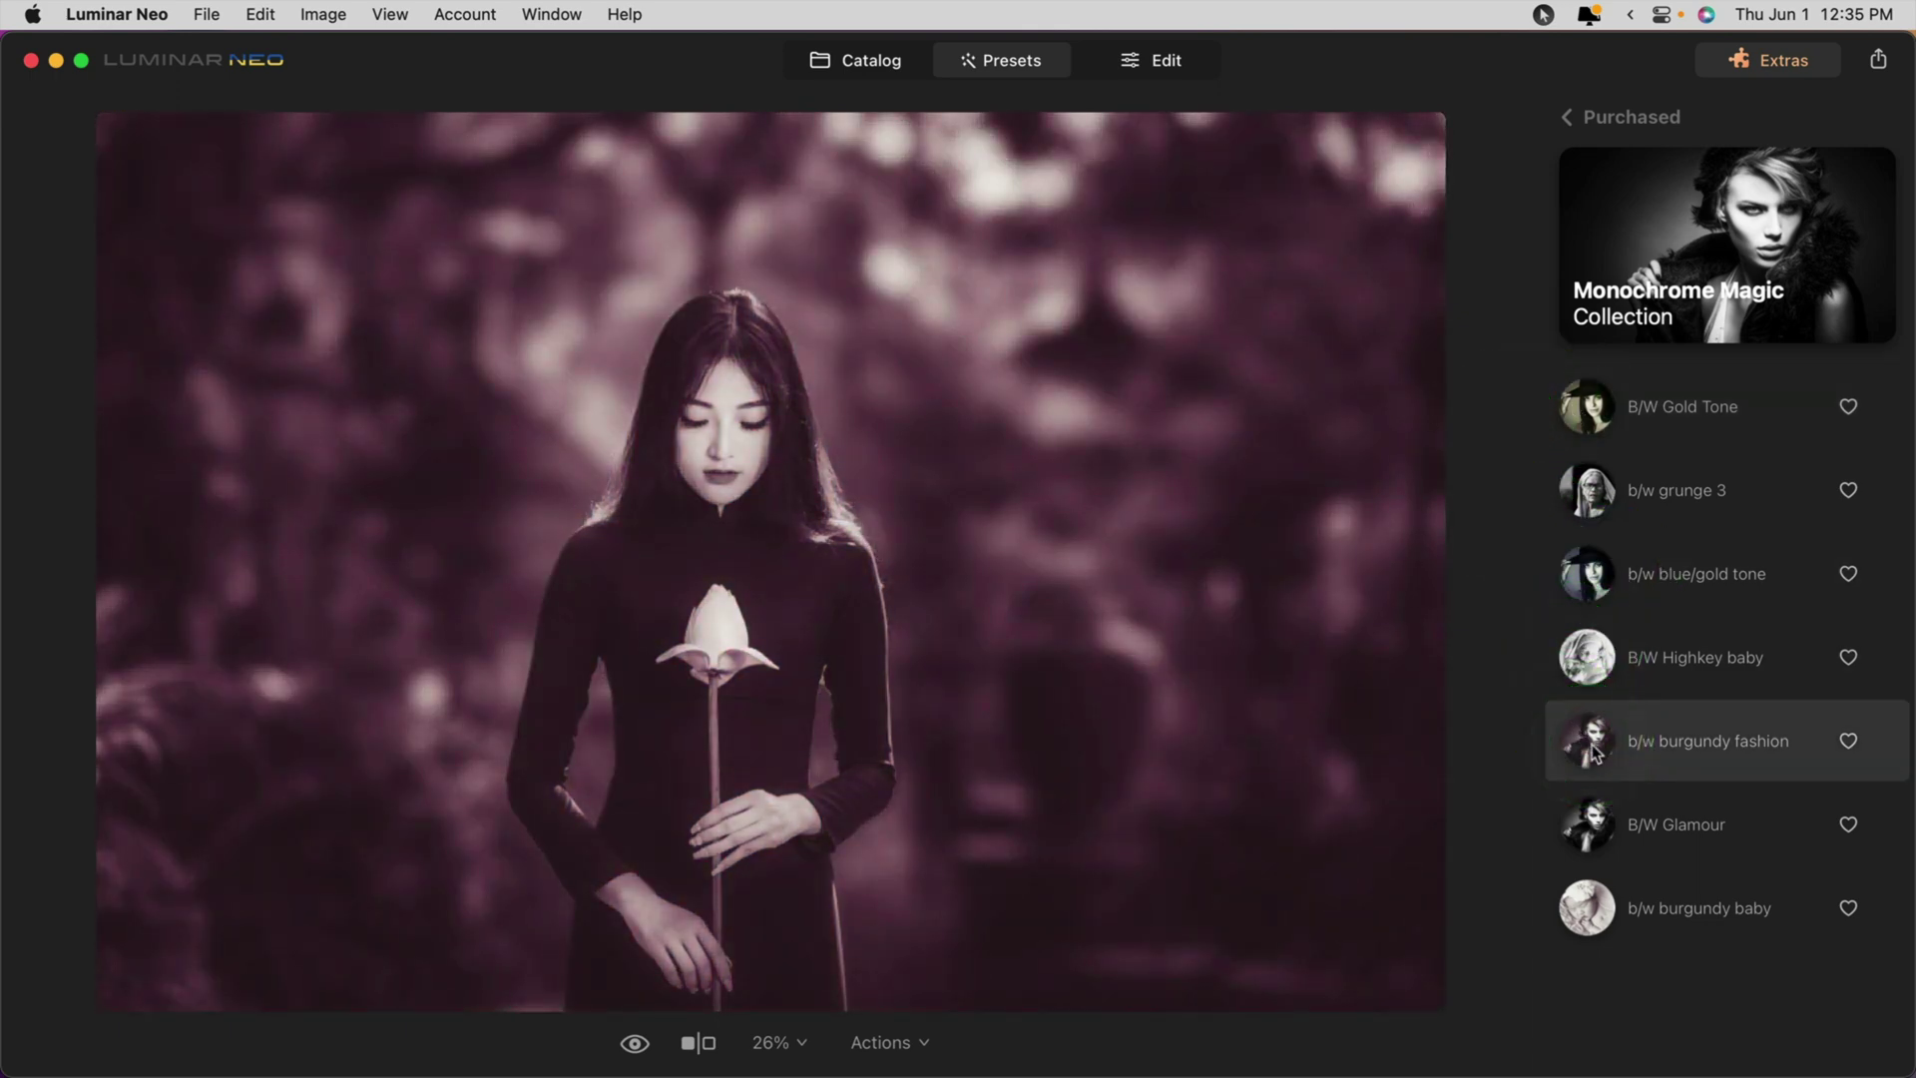
{"action": "left_click", "coordinate": [1513, 740]}
{"action": "left_click", "coordinate": [1581, 892]}
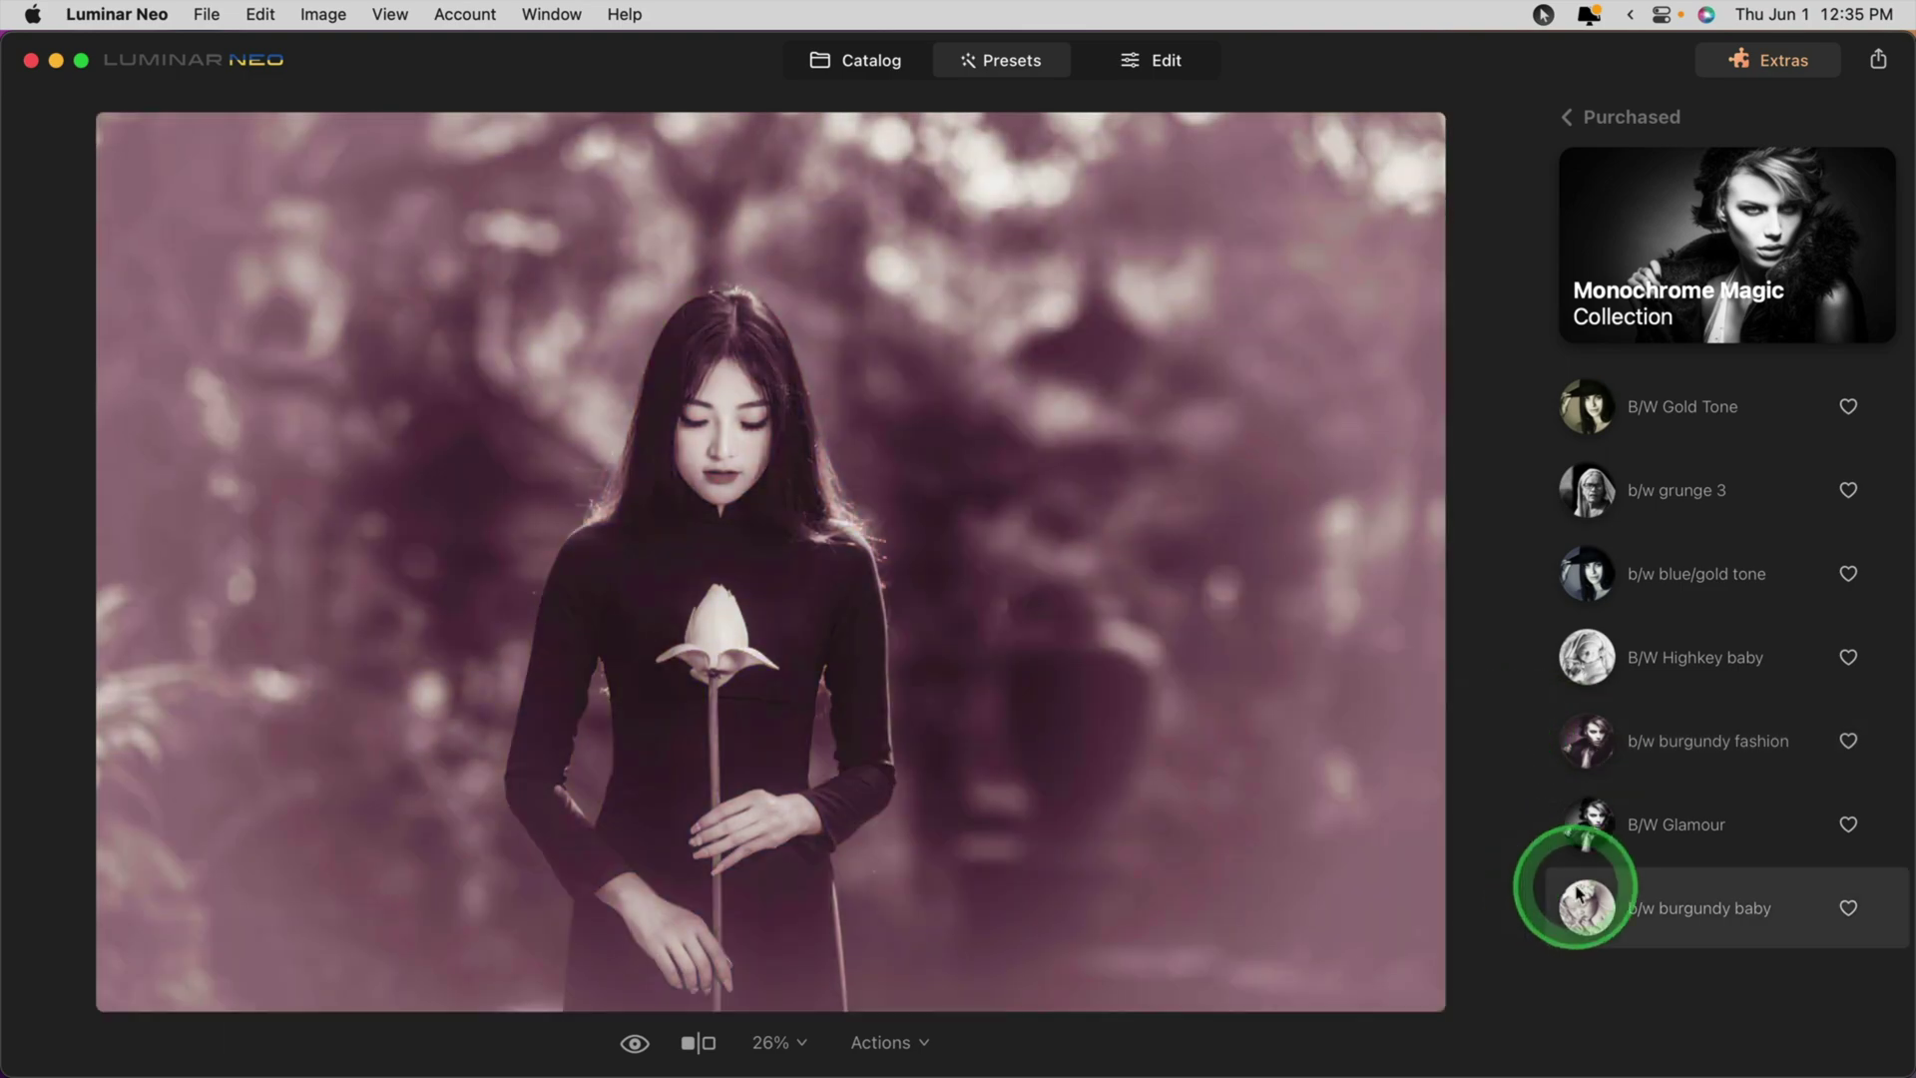